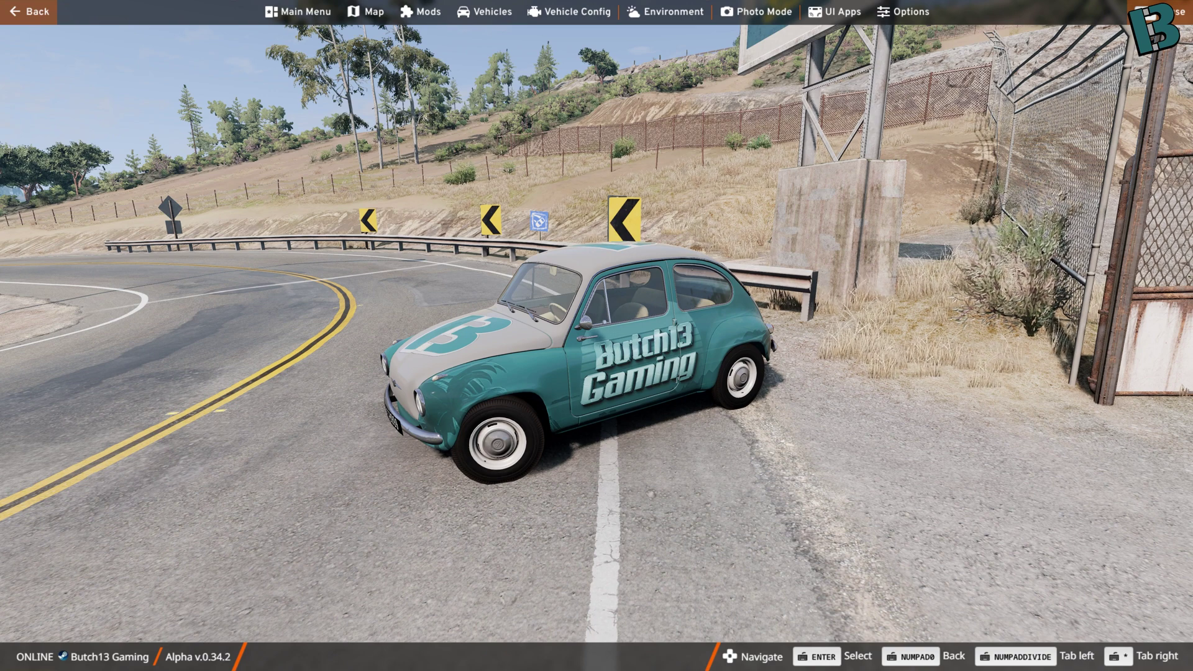
Step: Go to the 0.34 mods\unpacked folder and create a new folder named livery-mod-video
left_click_drag(0, 106, 503, 205)
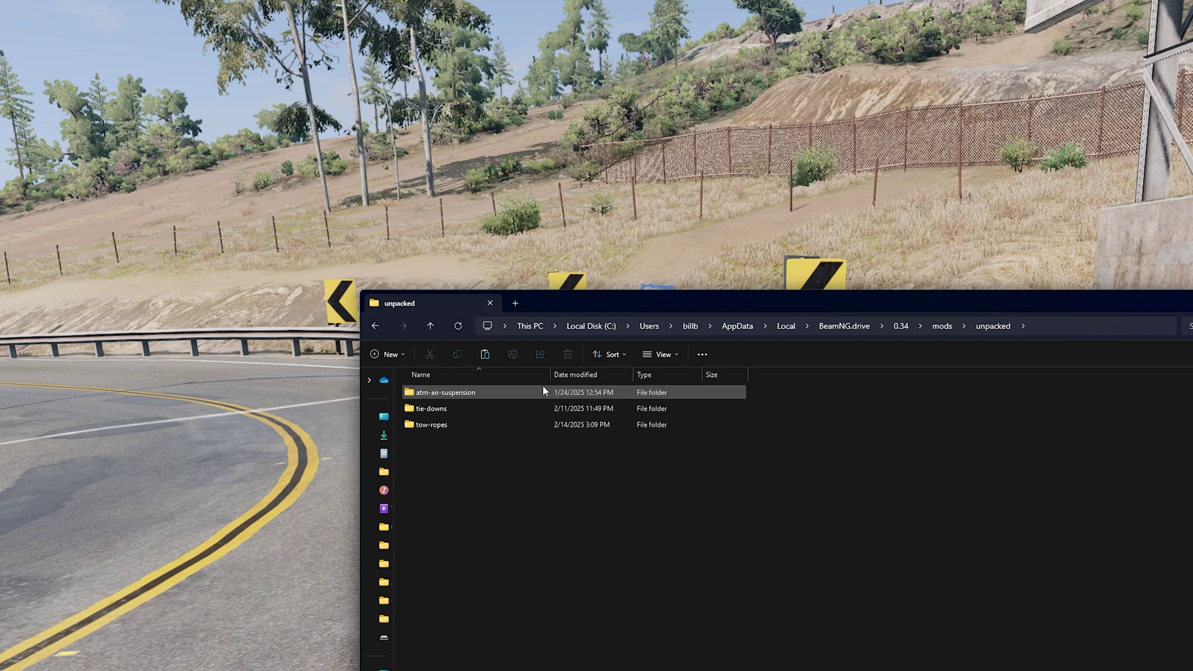
left_click(900, 325)
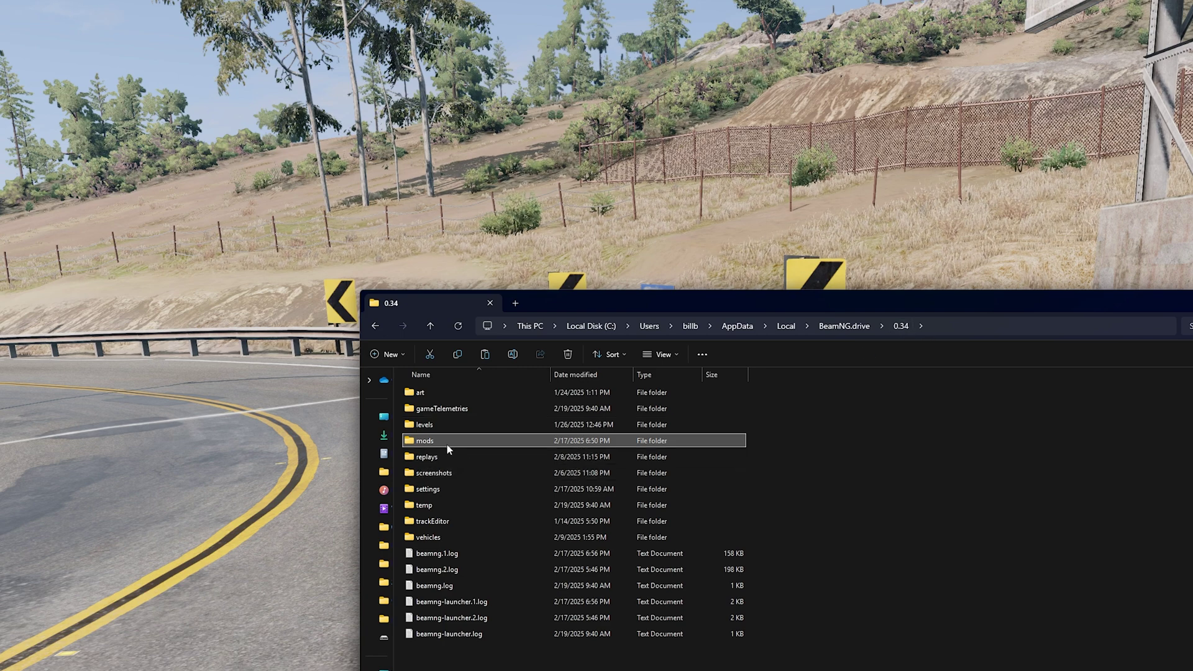
double_click(413, 441)
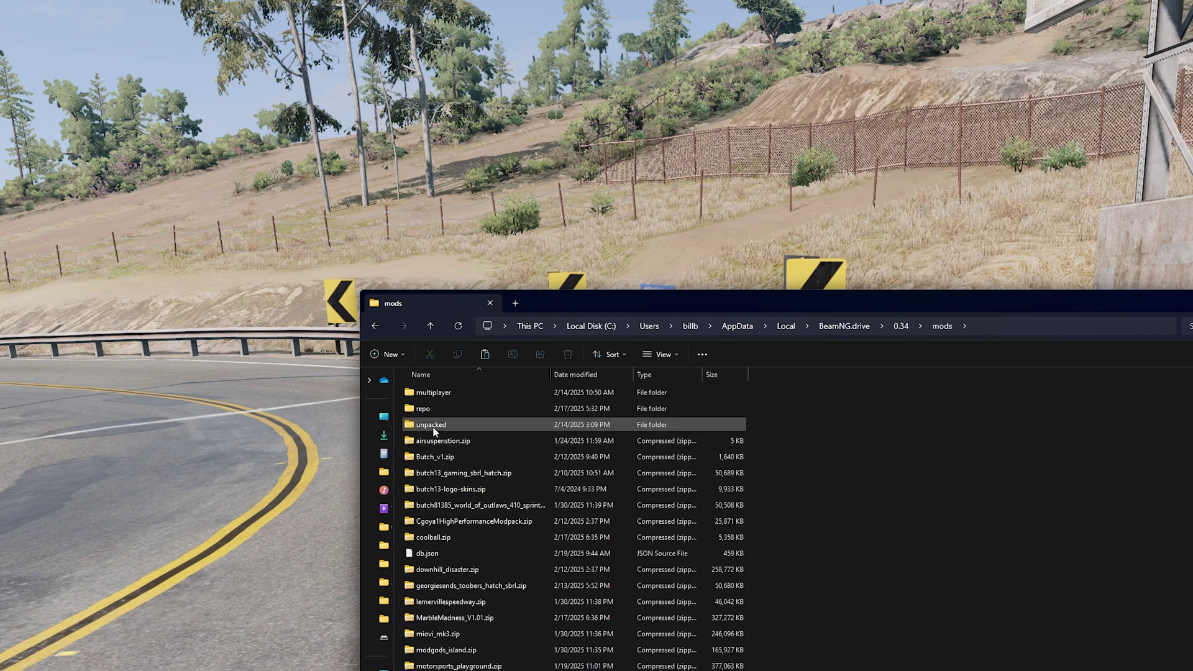
double_click(433, 426)
right_click(509, 524)
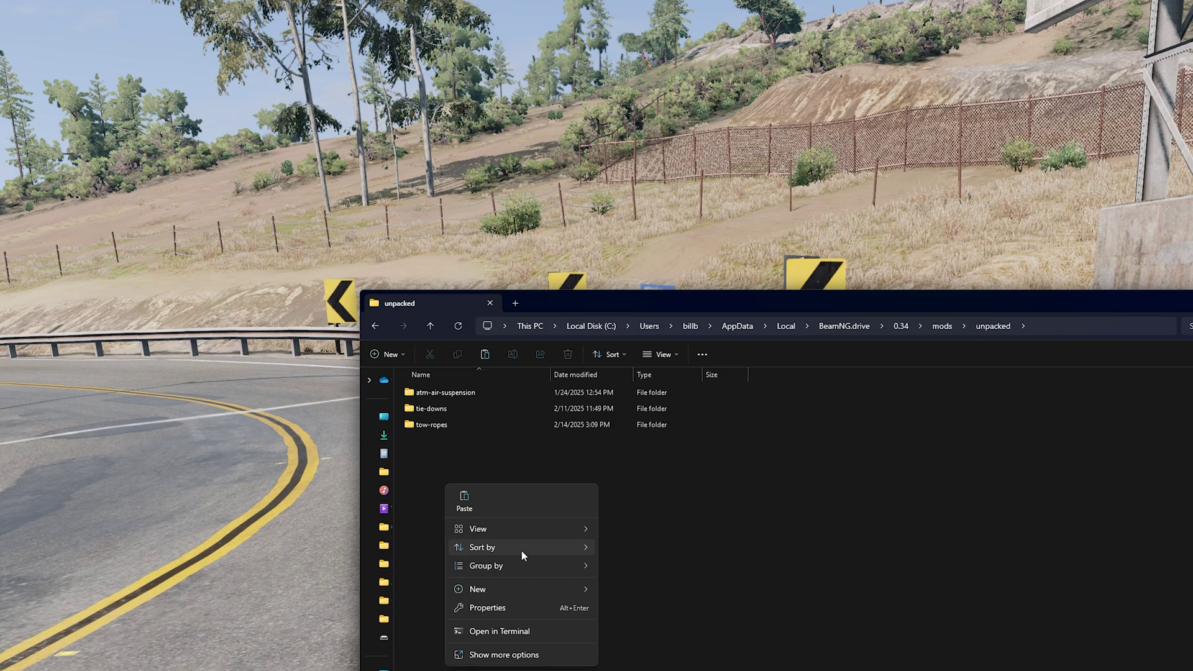
mouse_move(485, 591)
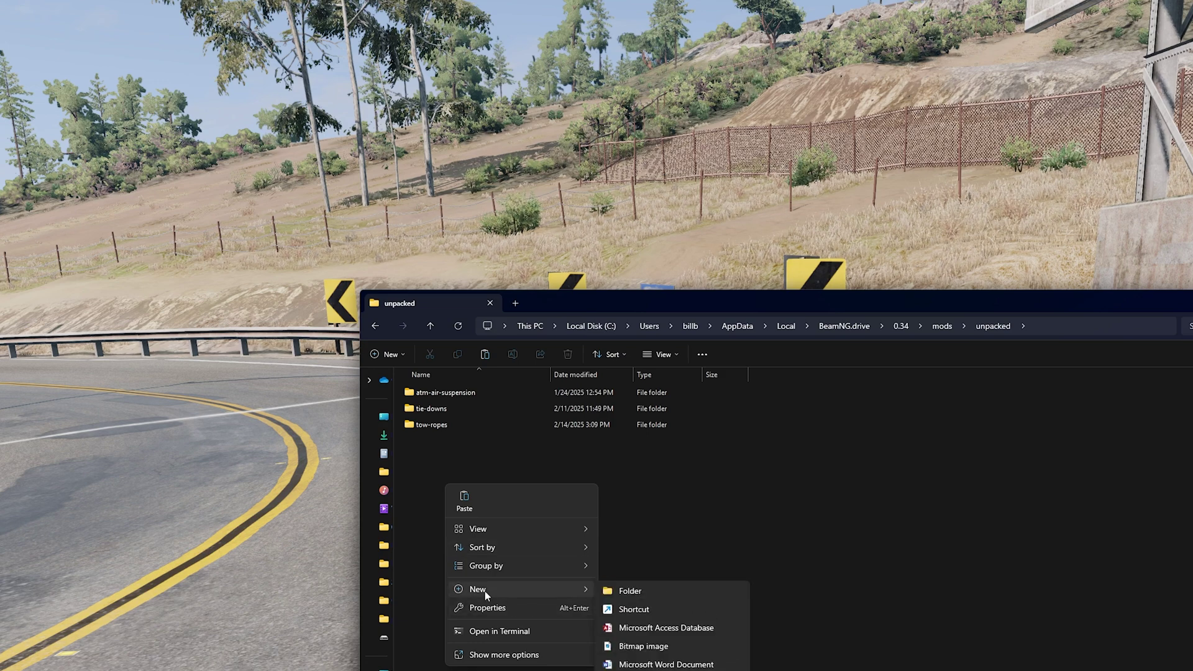
left_click(647, 591)
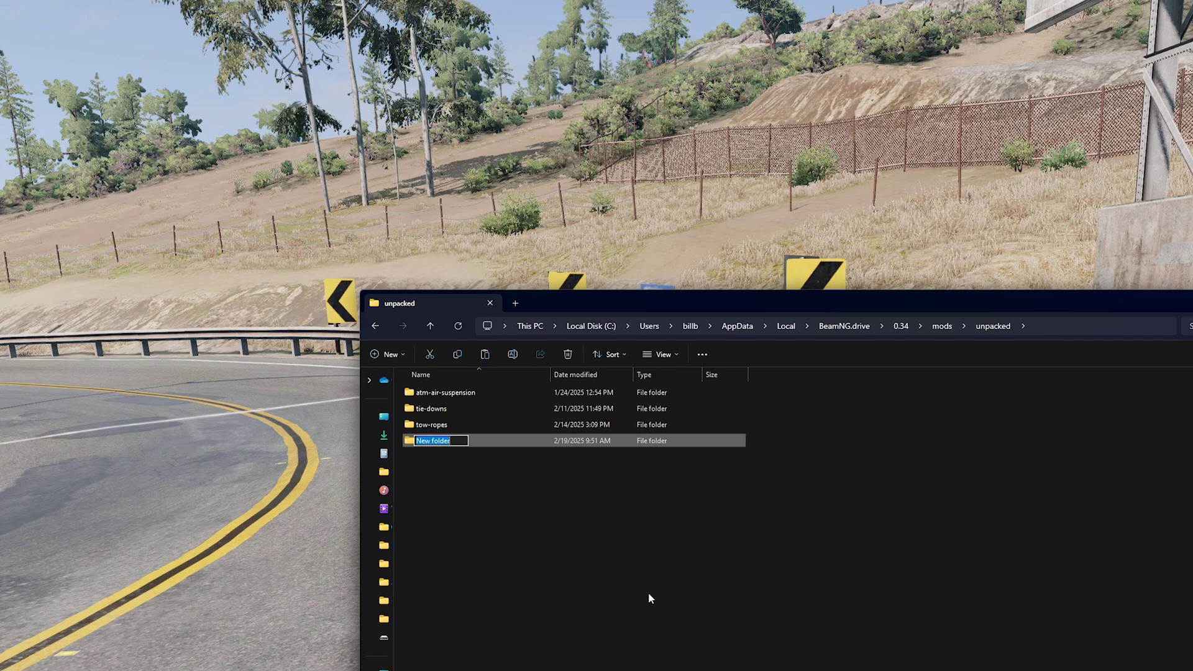
type("livery-m")
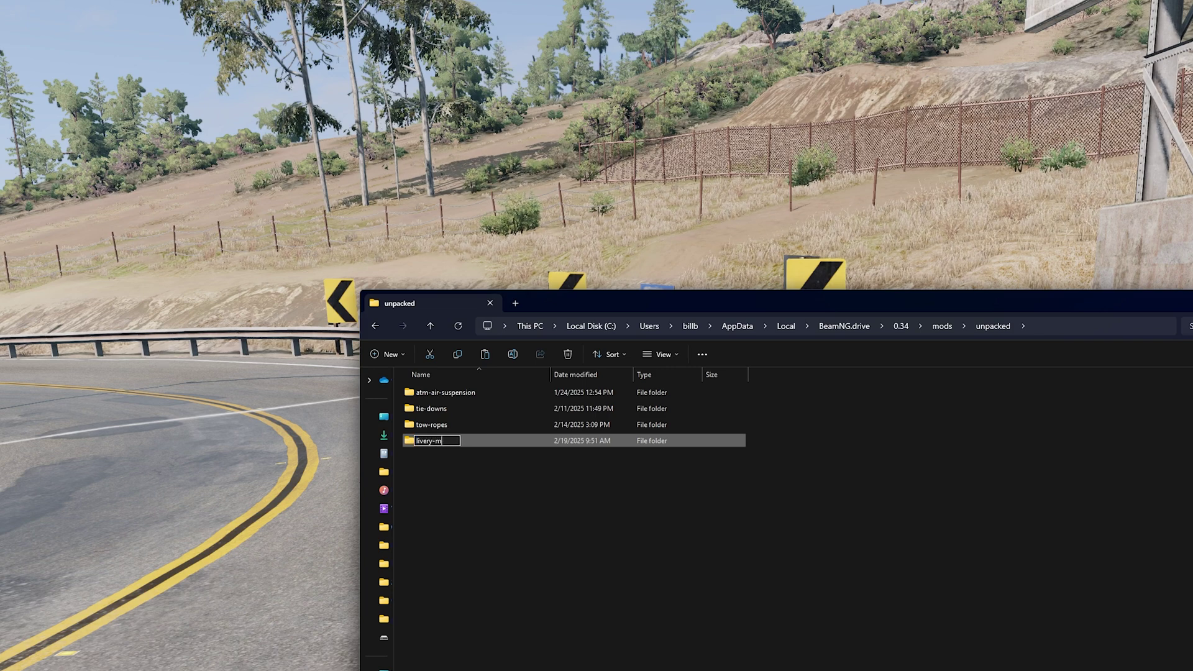
type("od-video")
left_click(639, 594)
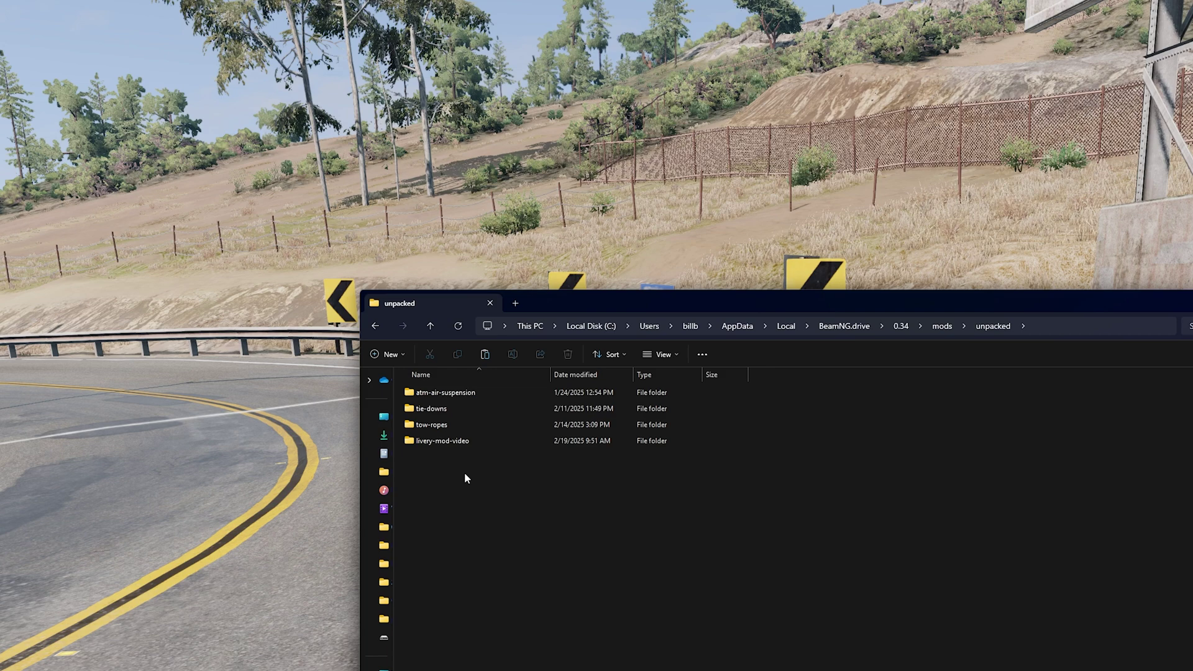
Step: Inside livery-mod-video, create a folder named vehicles and open it
double_click(440, 444)
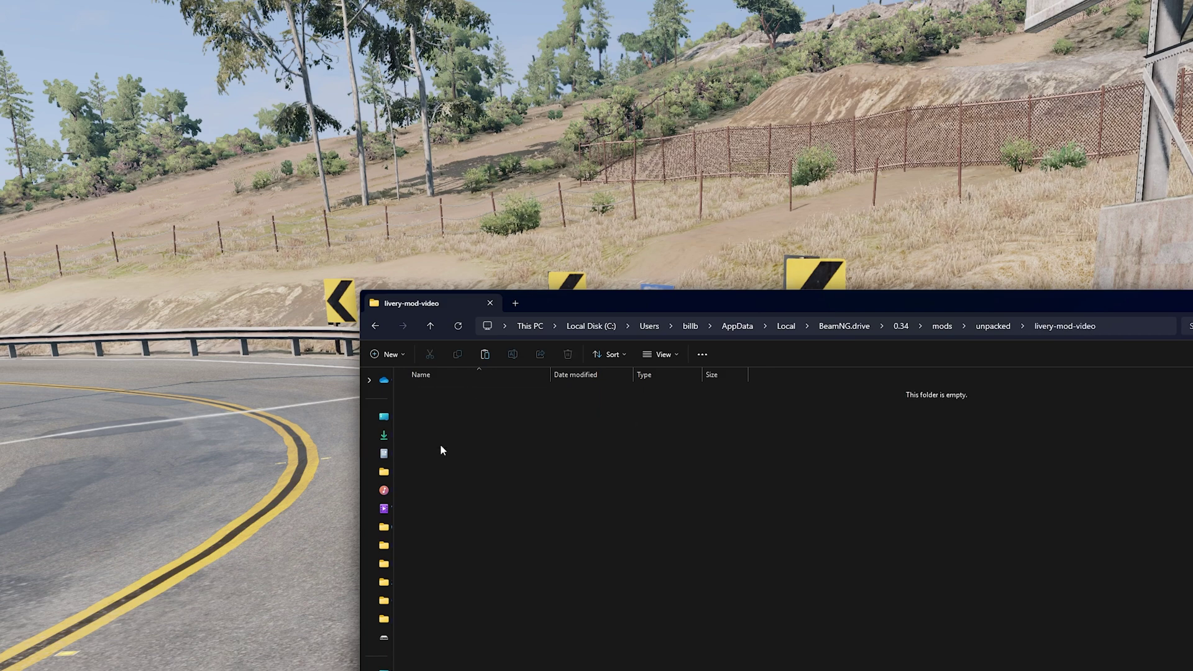
right_click(535, 472)
mouse_move(583, 591)
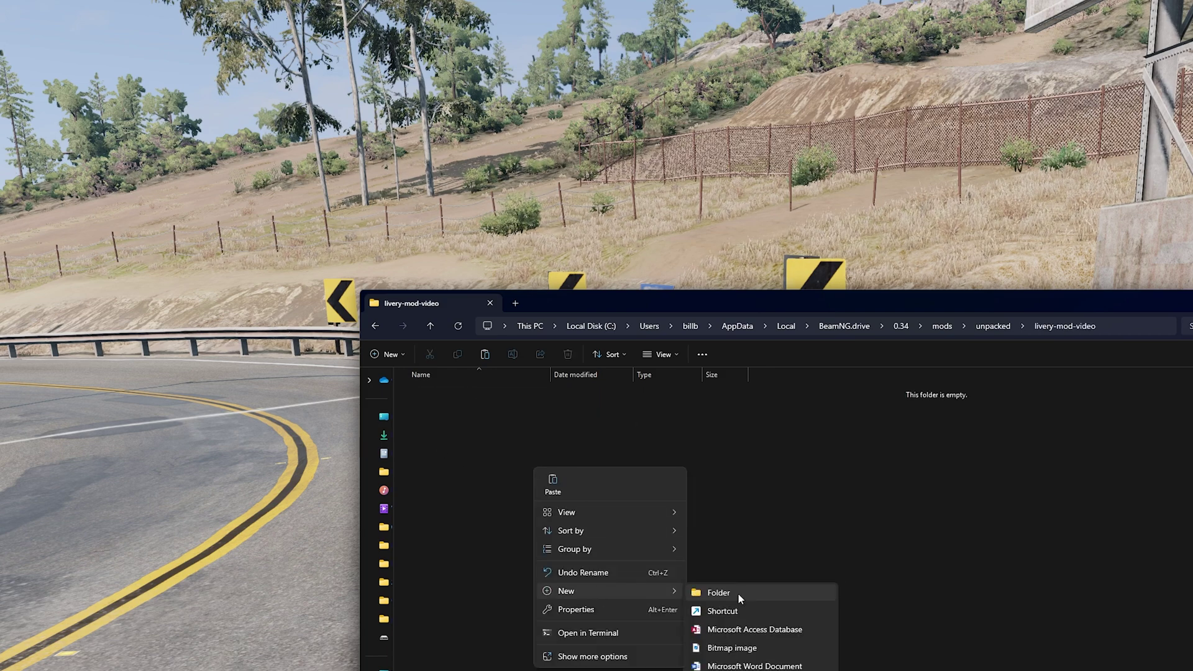
left_click(738, 594)
type("vehicles")
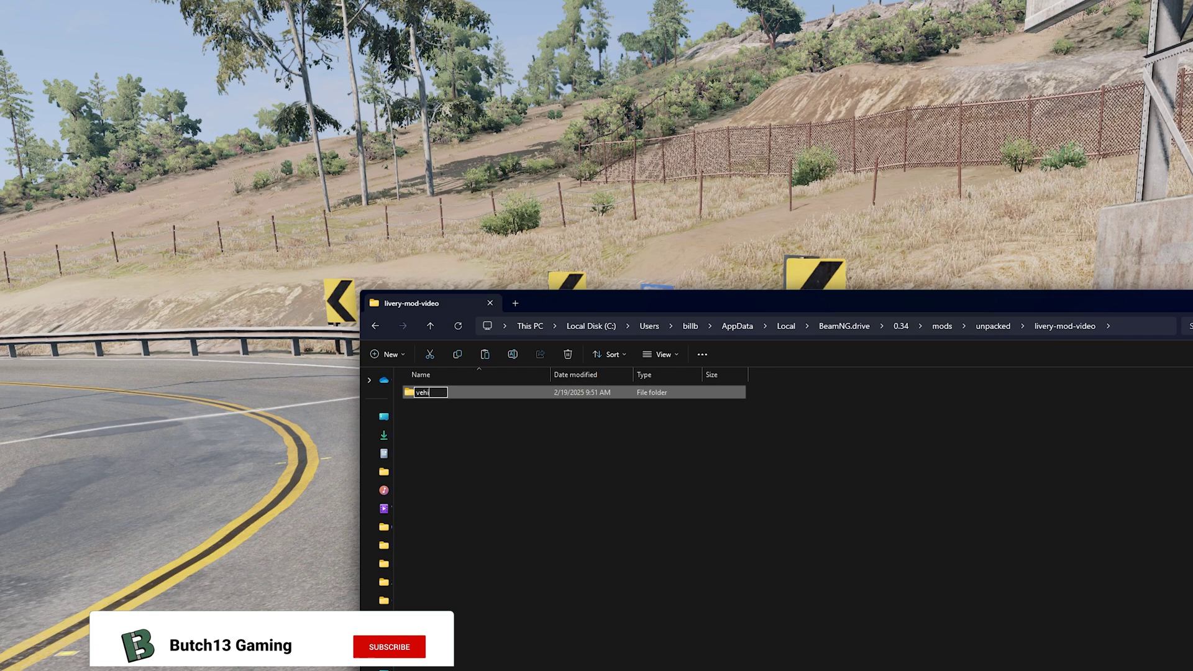
left_click(681, 500)
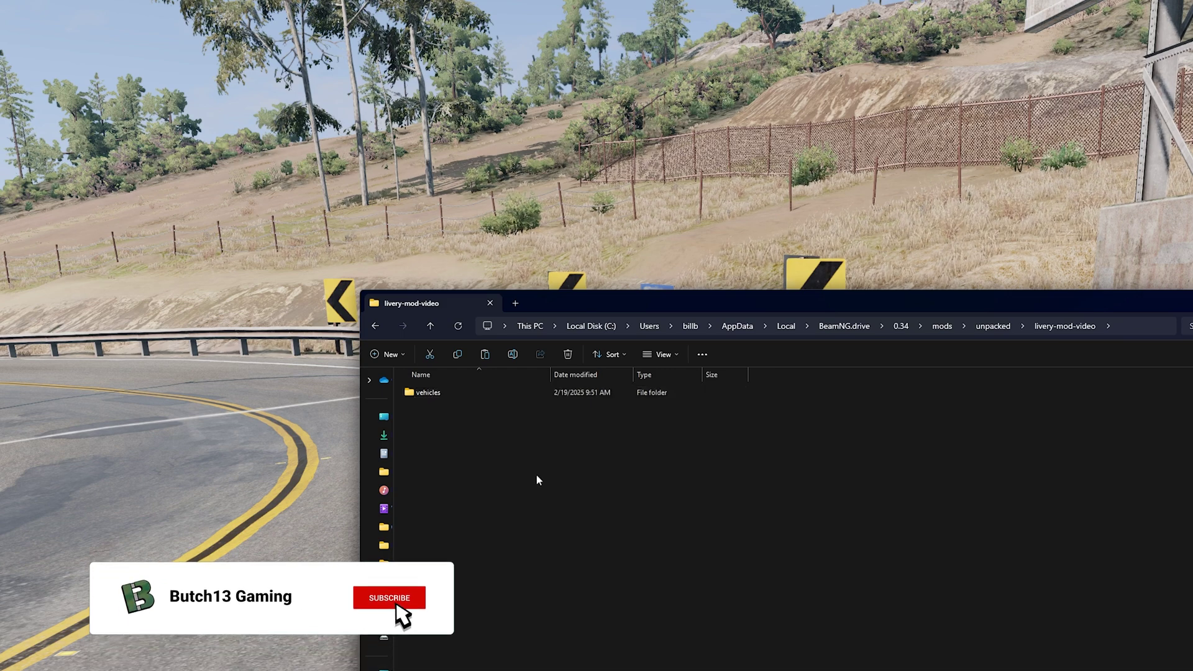
double_click(438, 395)
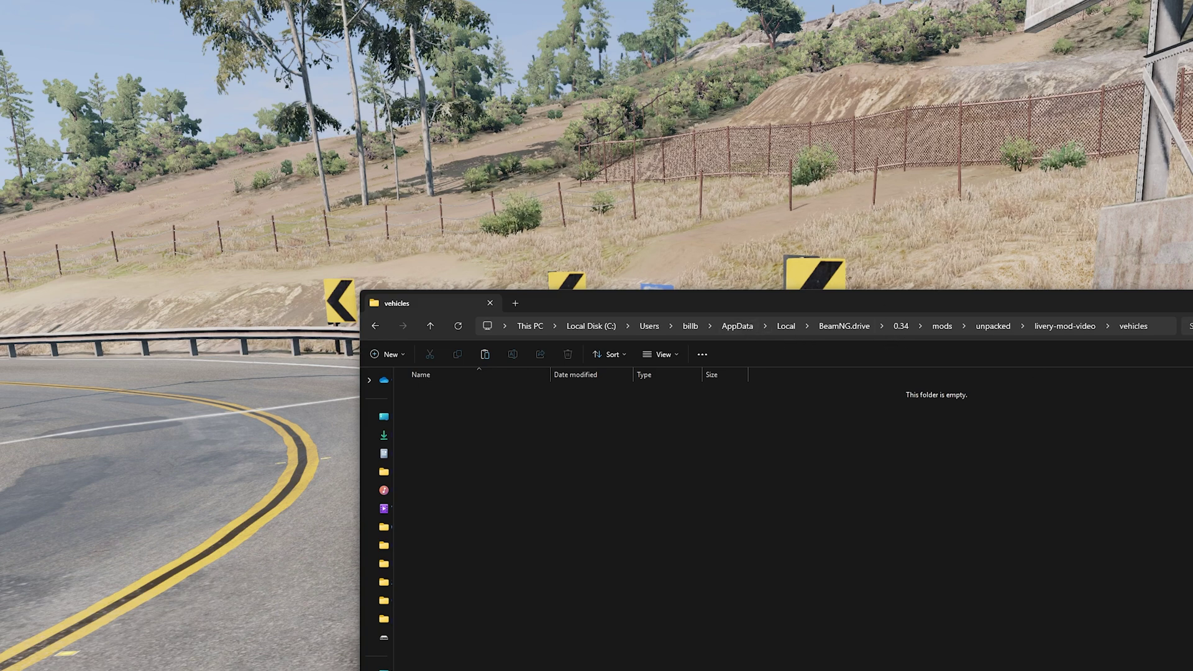
Step: Open the stock burnside folder at content\vehicles\burnside.zip\vehicles\burnside in the game install
left_click_drag(0, 144, 579, 146)
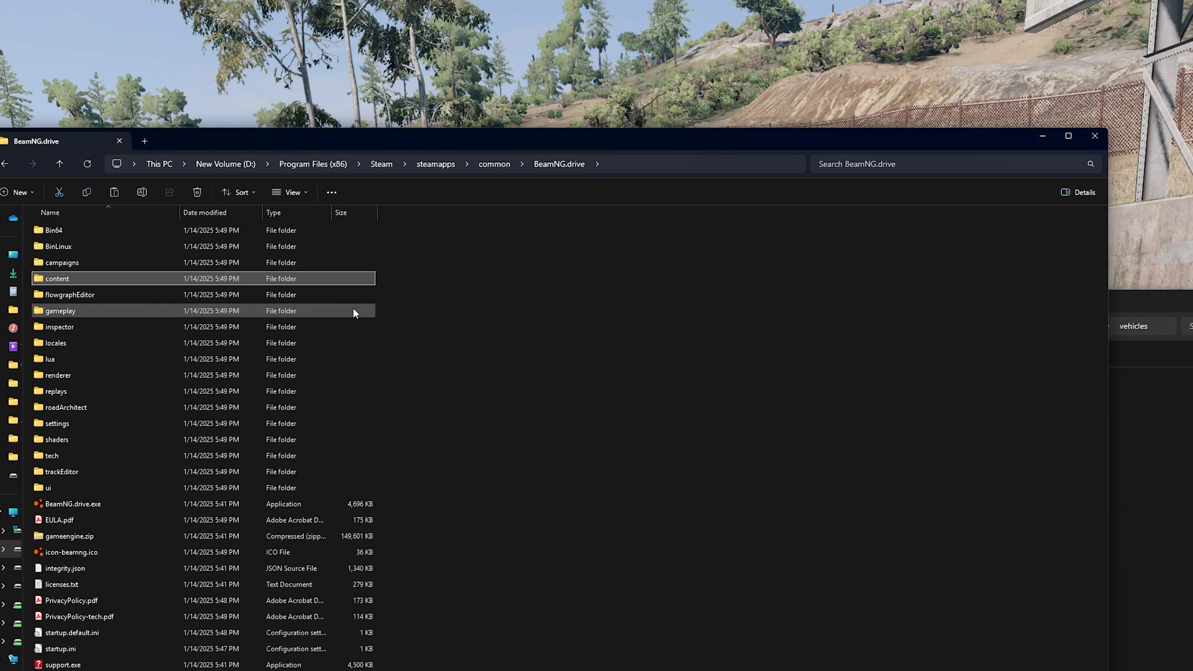
double_click(59, 280)
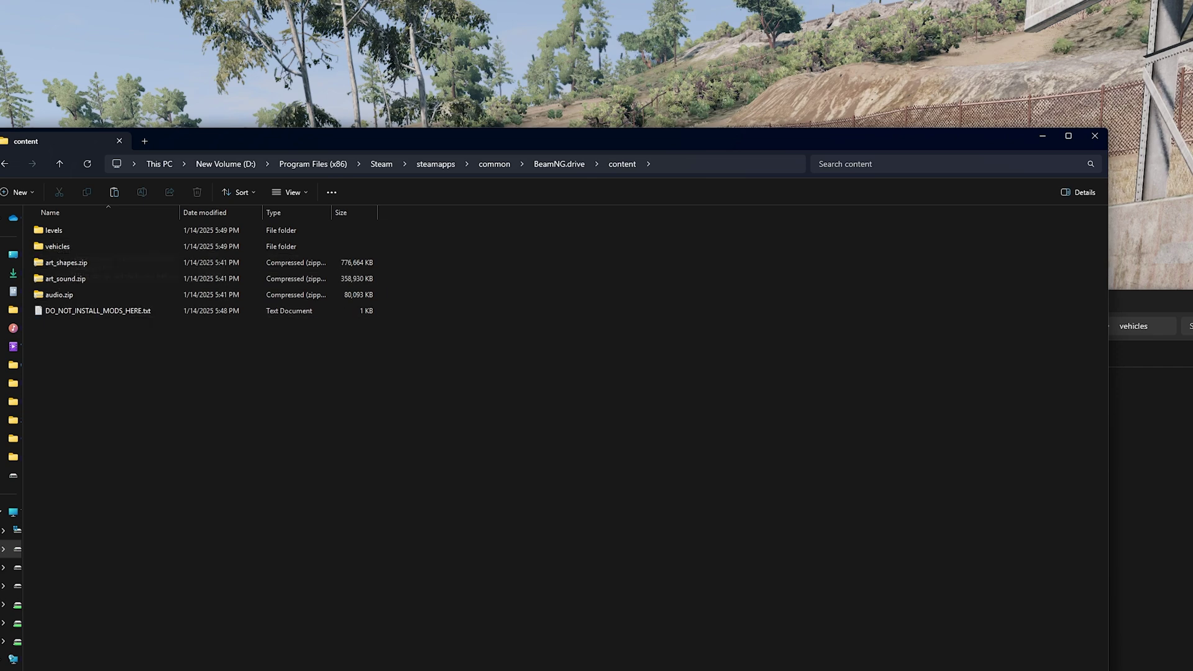
double_click(70, 247)
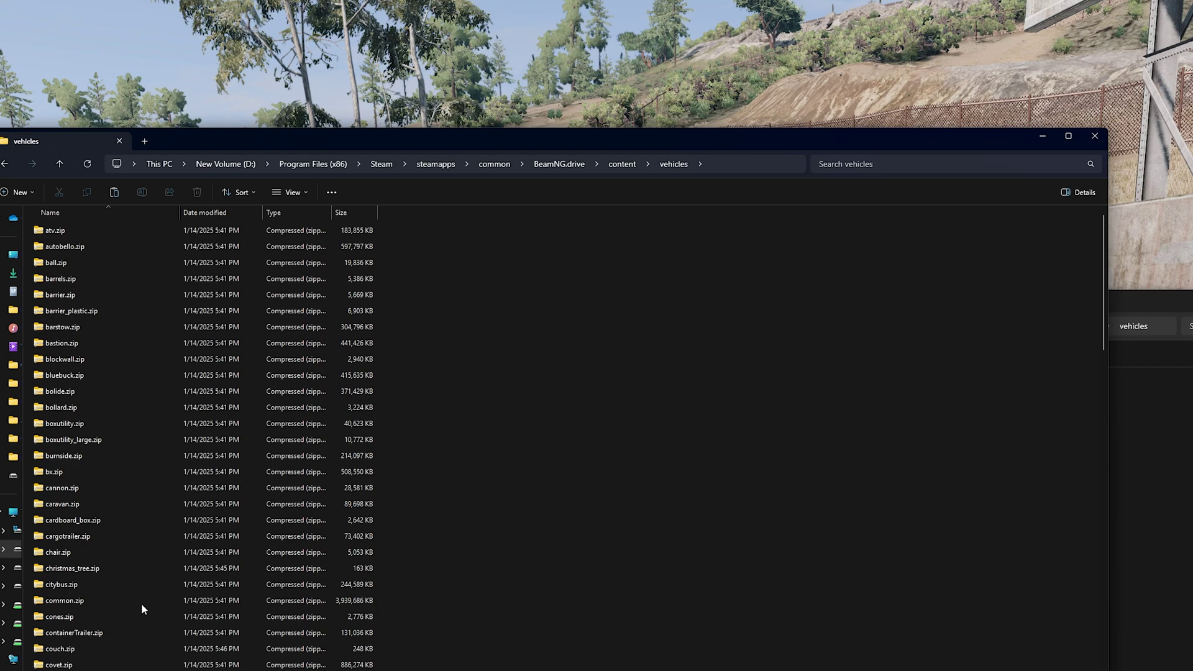
left_click_drag(447, 149, 884, 42)
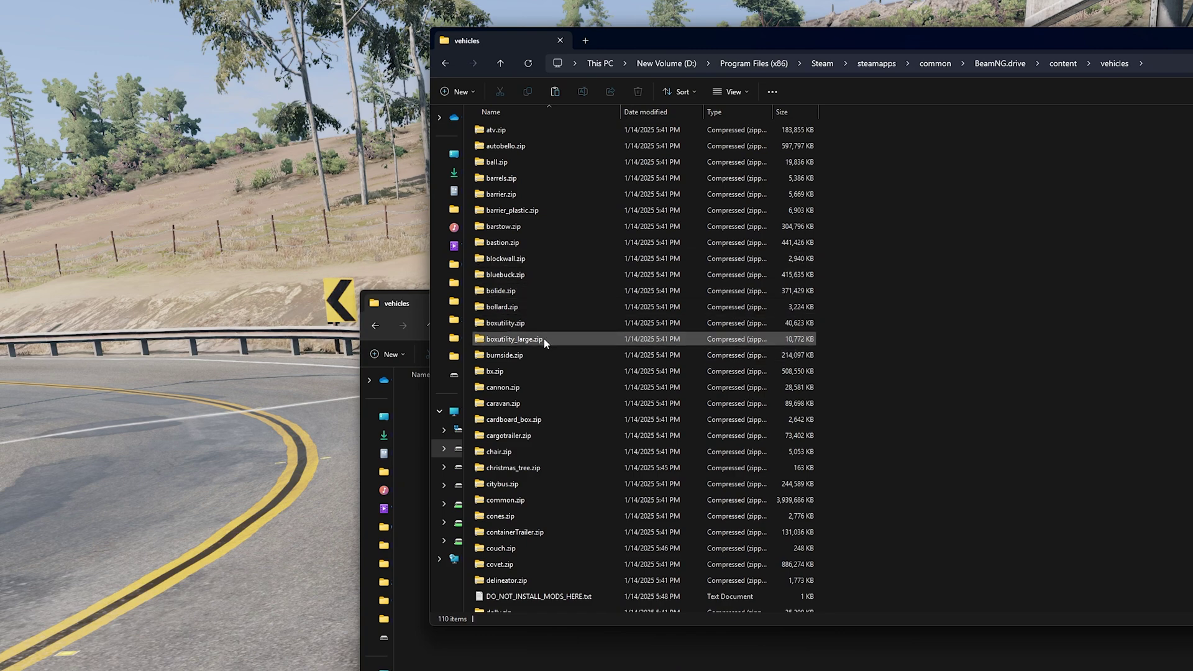
double_click(501, 357)
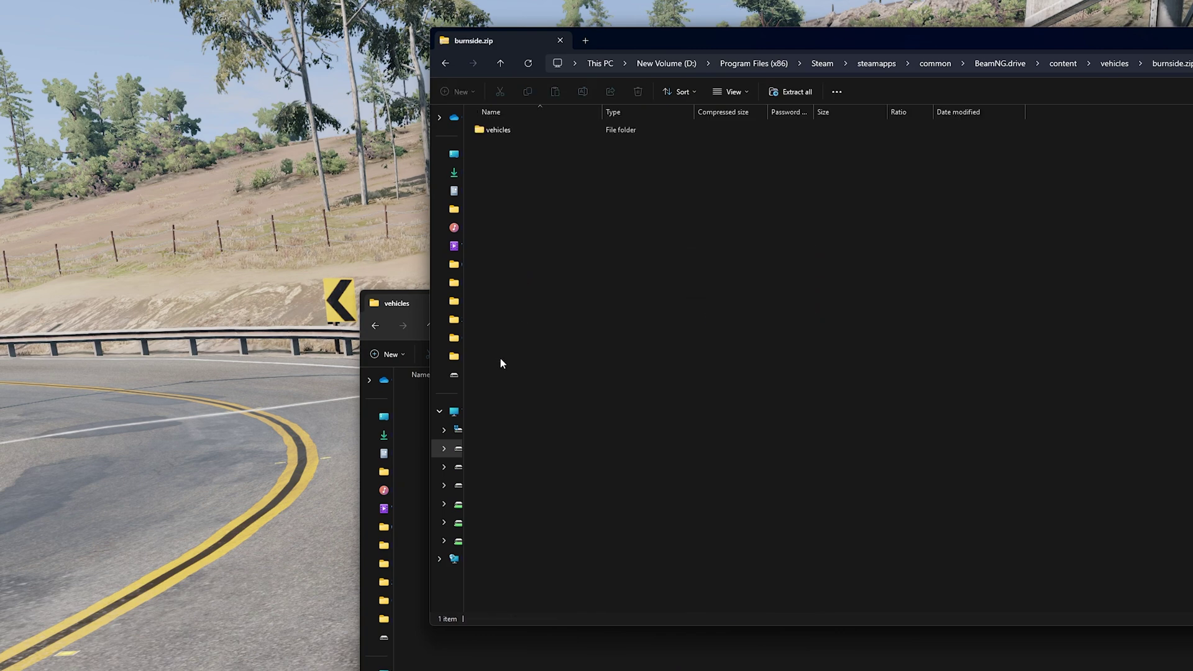
double_click(490, 129)
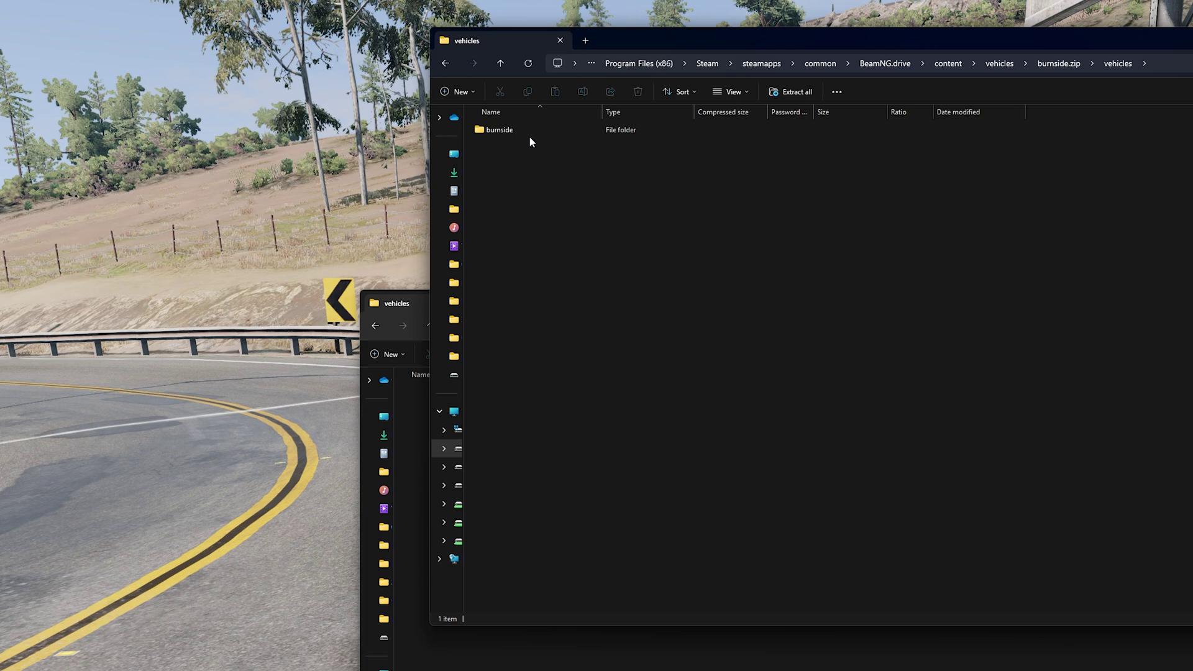
left_click(518, 134)
double_click(518, 131)
Step: In the mod's vehicles folder, create a burnside folder with Ctrl+Shift+N and open it
left_click(398, 303)
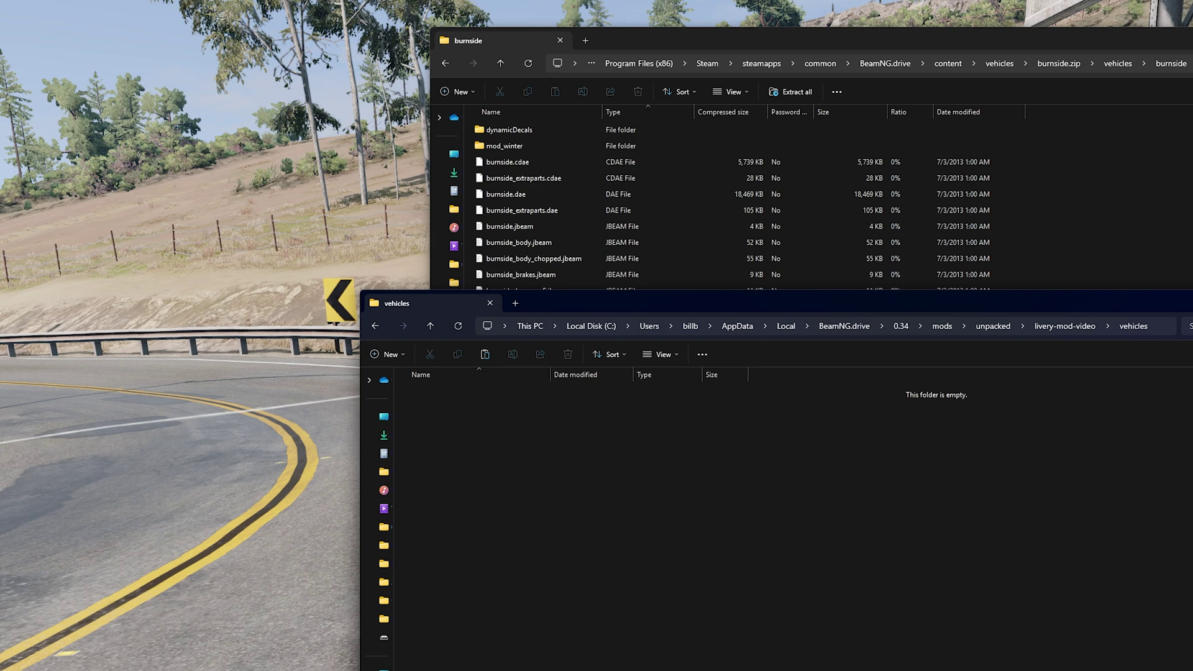
key("ctrl+shift+n")
type("burnside")
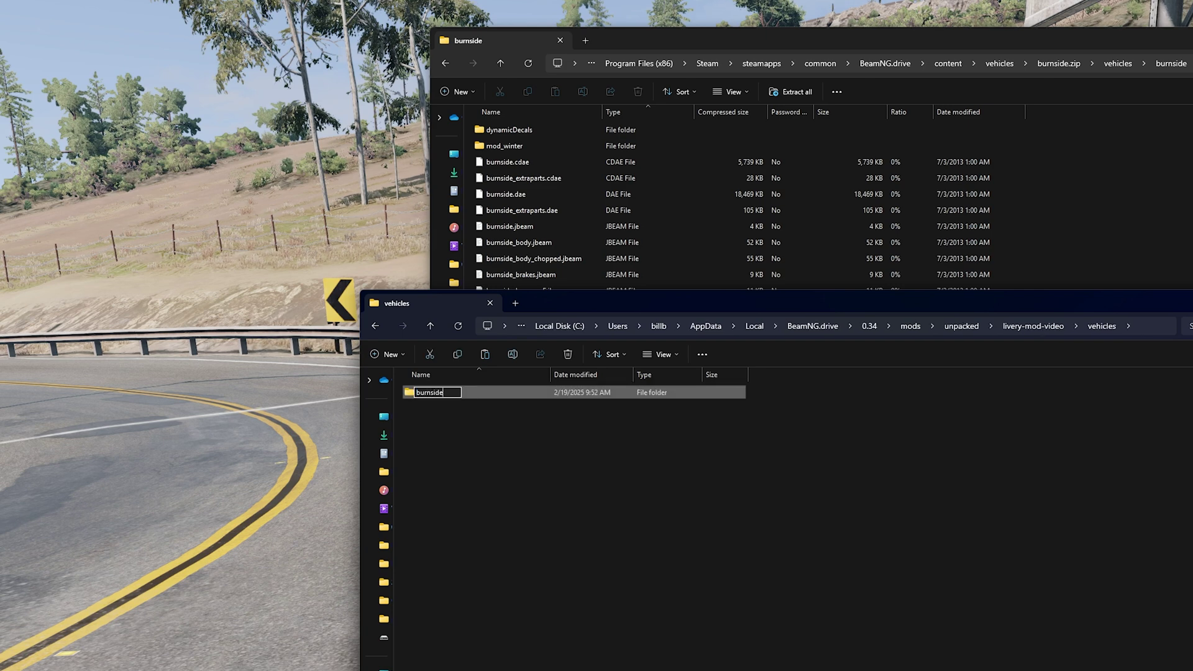
left_click(827, 483)
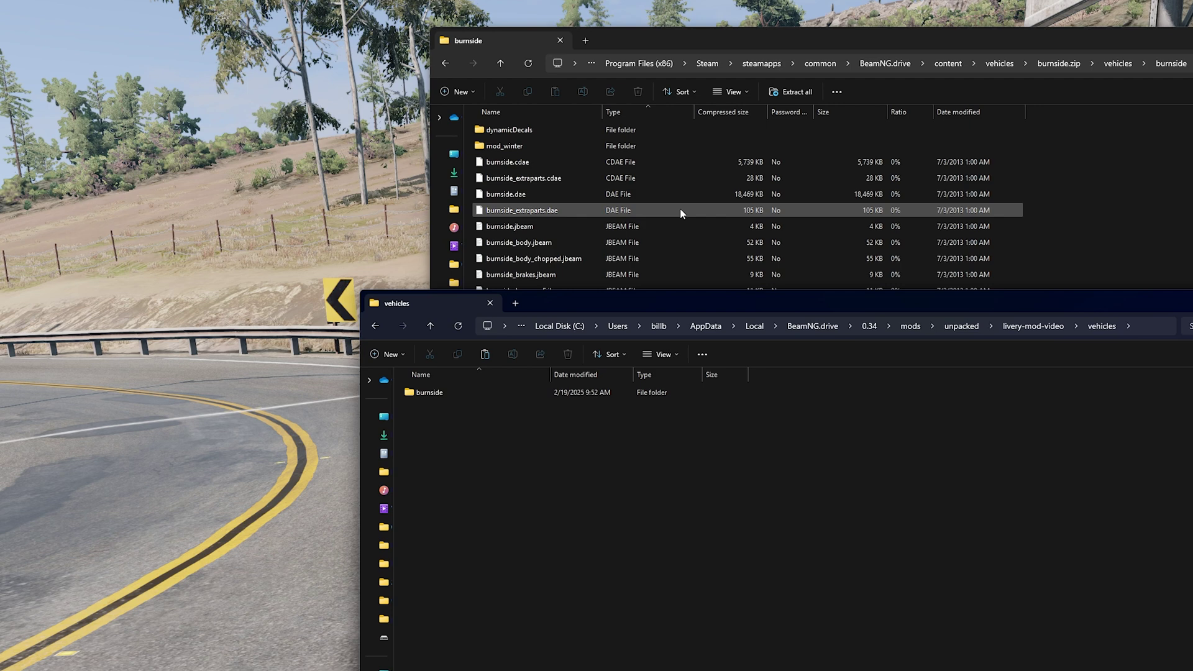
double_click(433, 396)
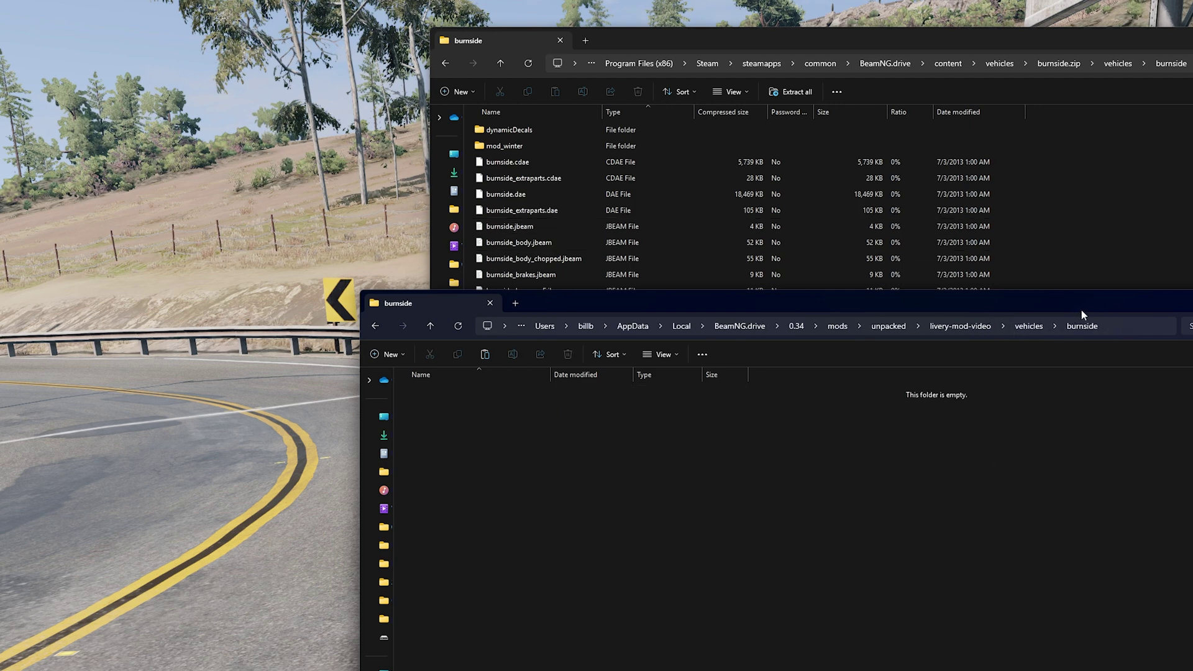
left_click_drag(1080, 307, 616, 482)
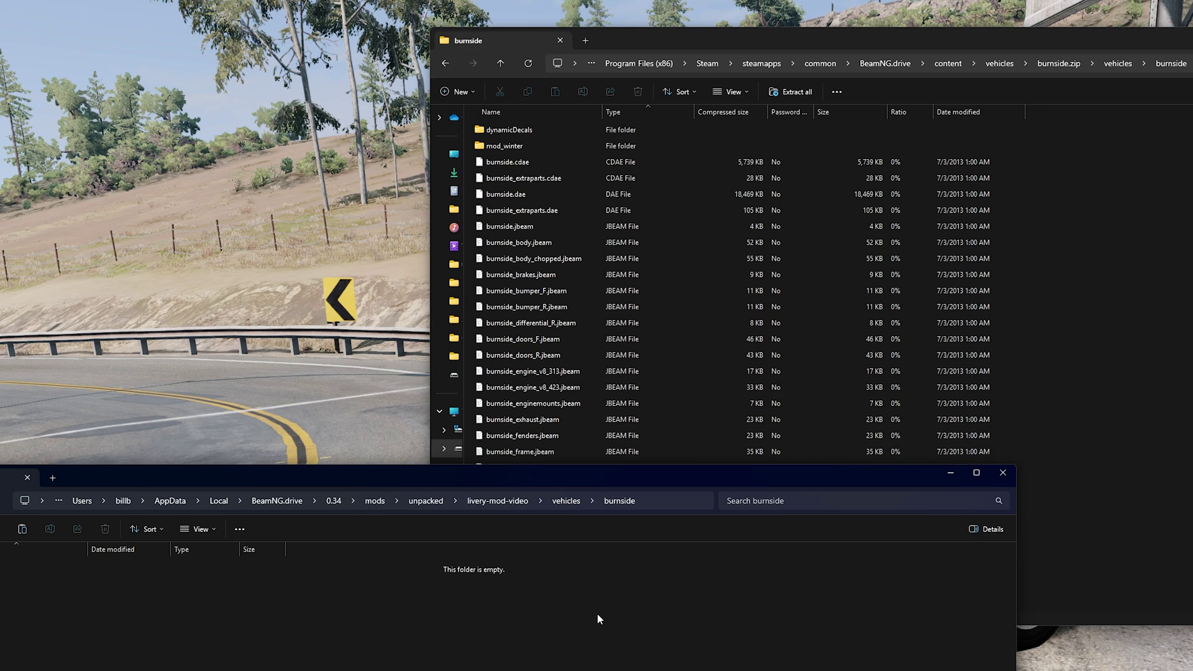
left_click(1130, 476)
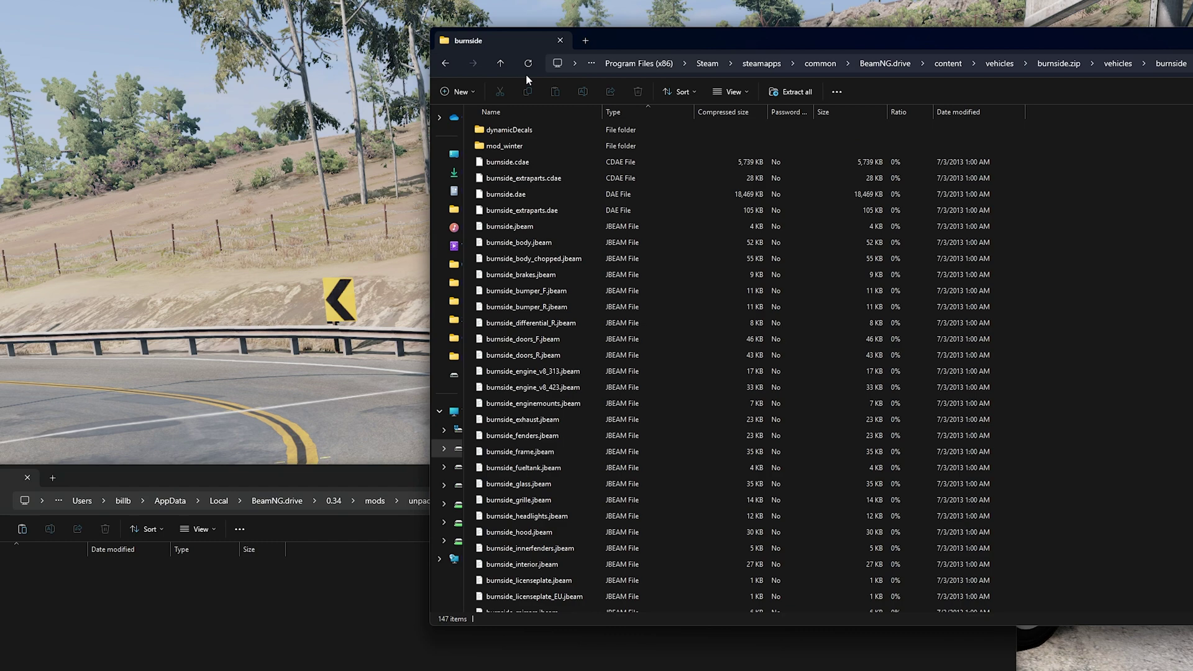
scroll(535, 261, "down", 20)
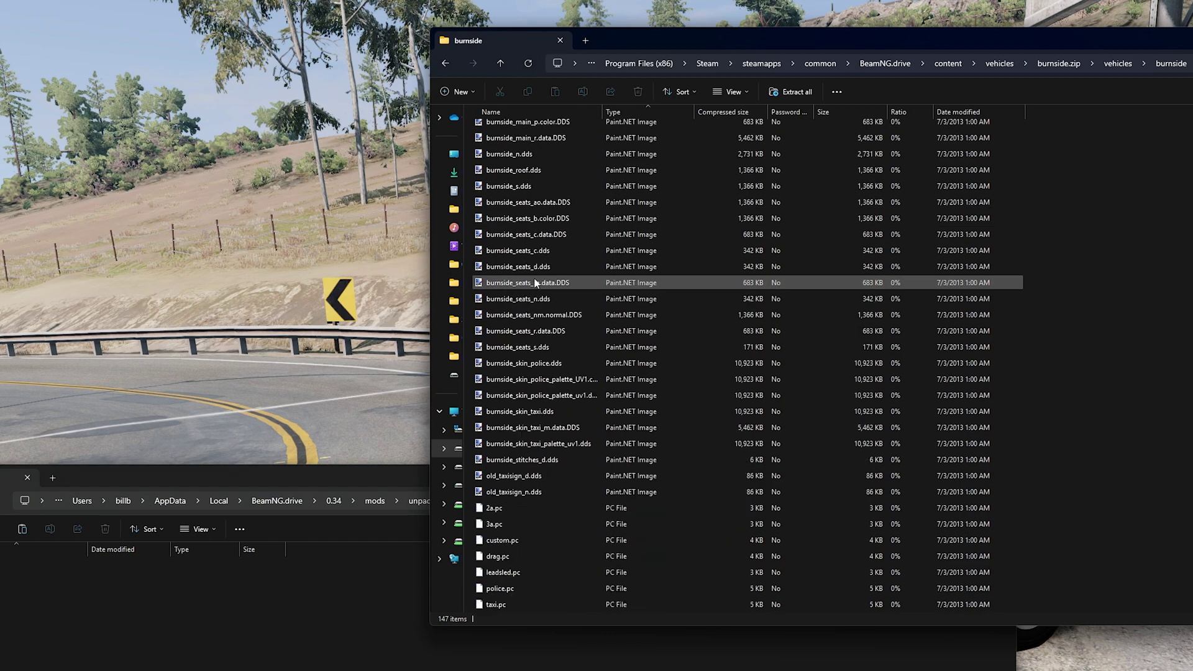
scroll(534, 280, "down", 2)
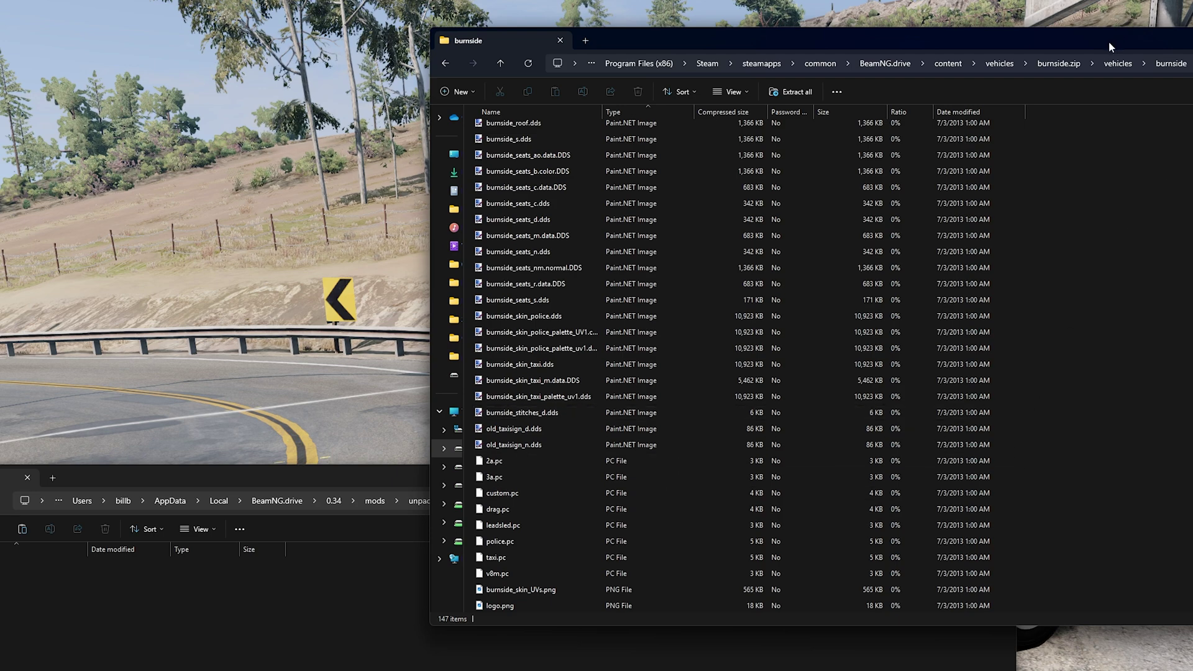
left_click_drag(1110, 47, 1176, 3)
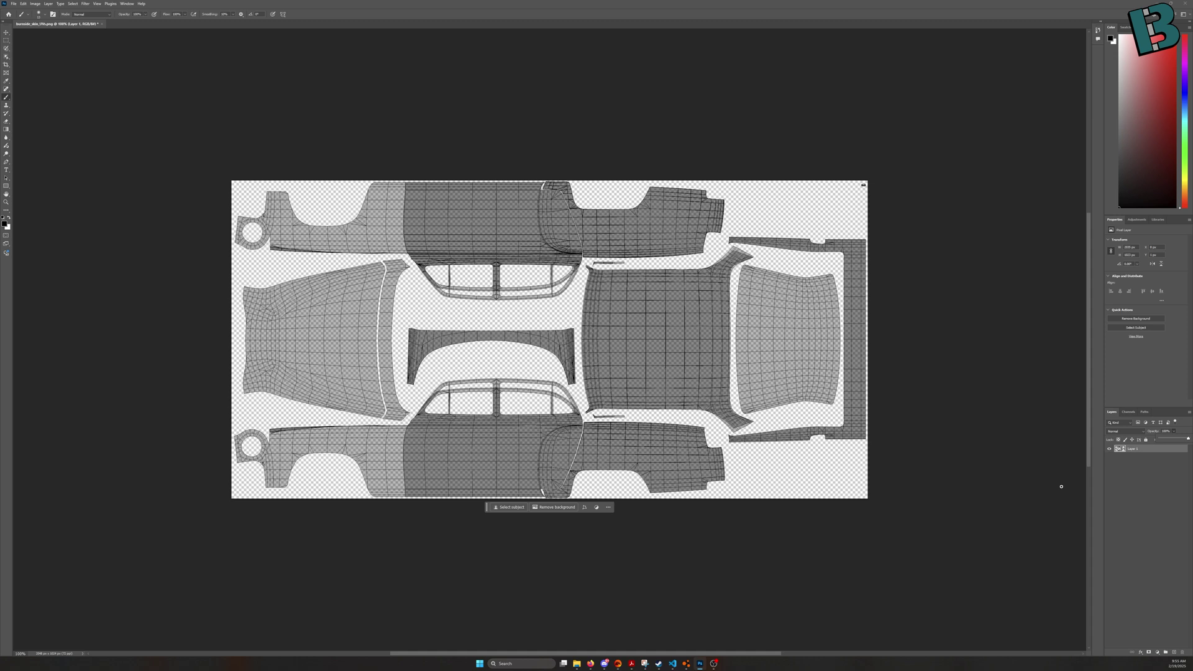
Step: Add an empty layer, fade the UV template to about 61% opacity, and select the empty layer
left_click(1174, 652)
left_click_drag(1141, 449, 1144, 464)
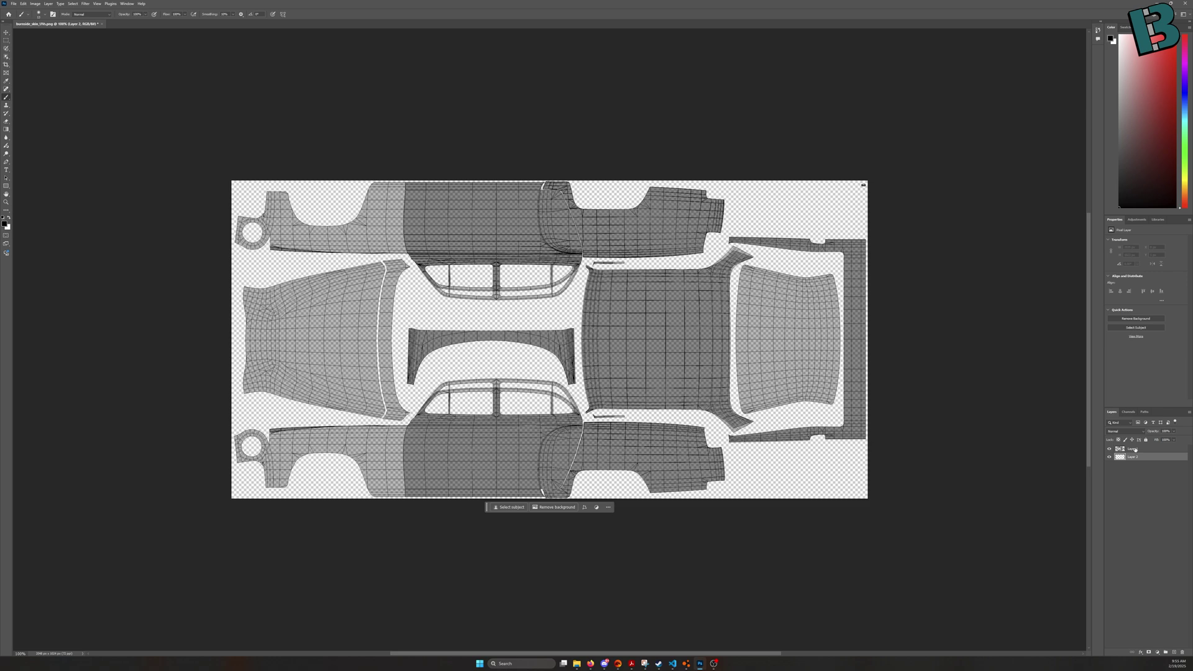
left_click(1138, 449)
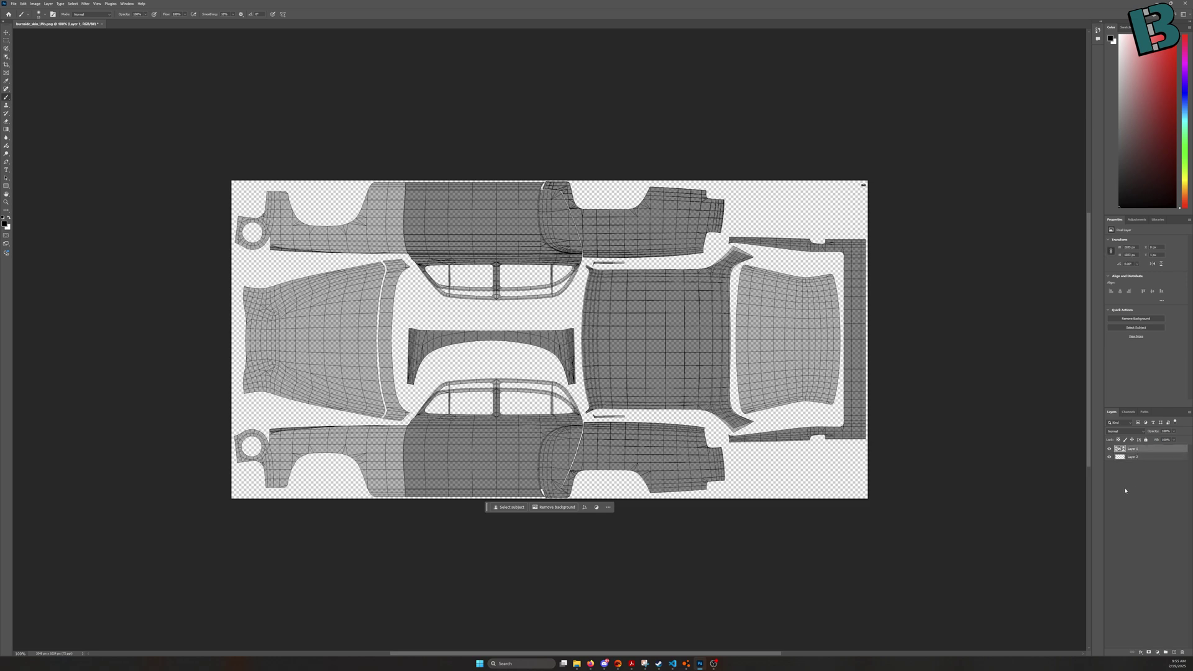
left_click(1174, 431)
left_click_drag(1173, 438, 1165, 441)
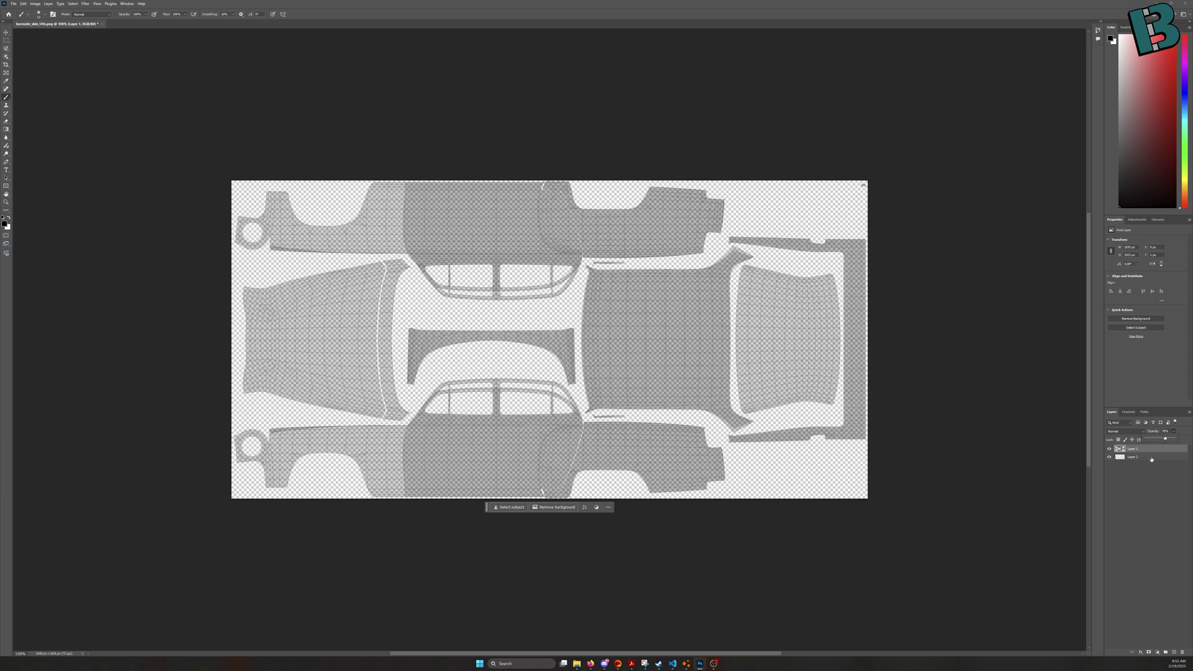
left_click(1151, 460)
left_click(1143, 457)
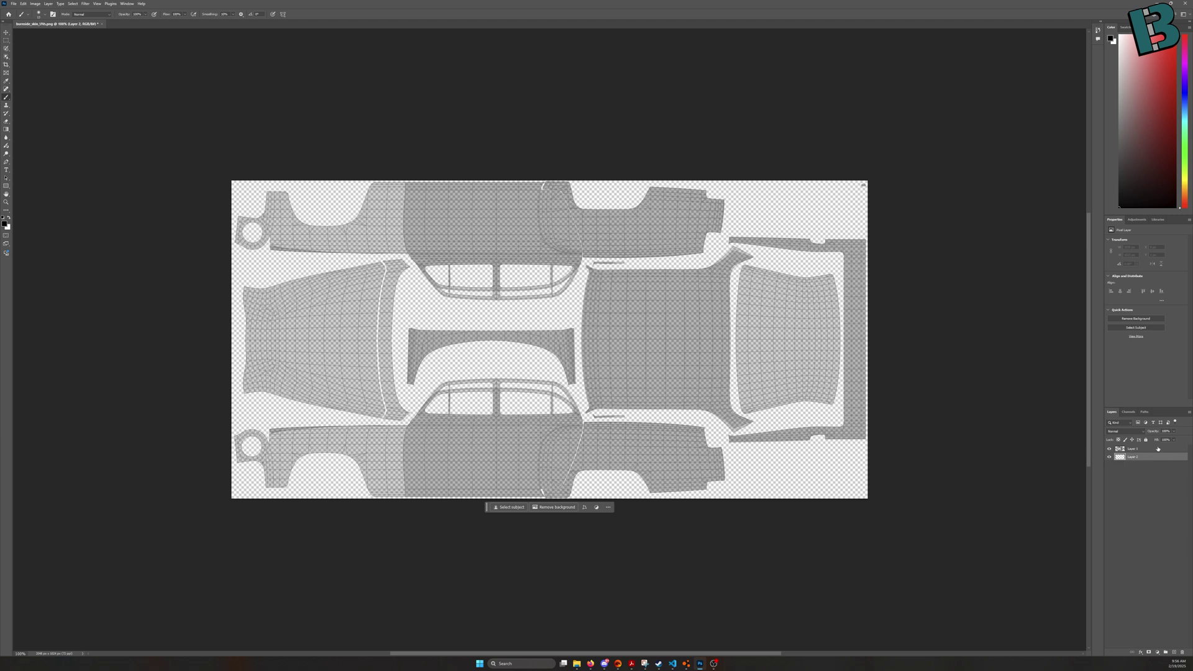
Step: Paint three black brush strokes across the door, left and top UV islands, then hide Layer 1
mouse_move(425, 479)
left_mouse_down()
mouse_move(430, 447)
mouse_move(523, 465)
mouse_move(612, 438)
mouse_move(680, 461)
mouse_move(593, 451)
mouse_move(450, 459)
mouse_move(303, 441)
left_mouse_up()
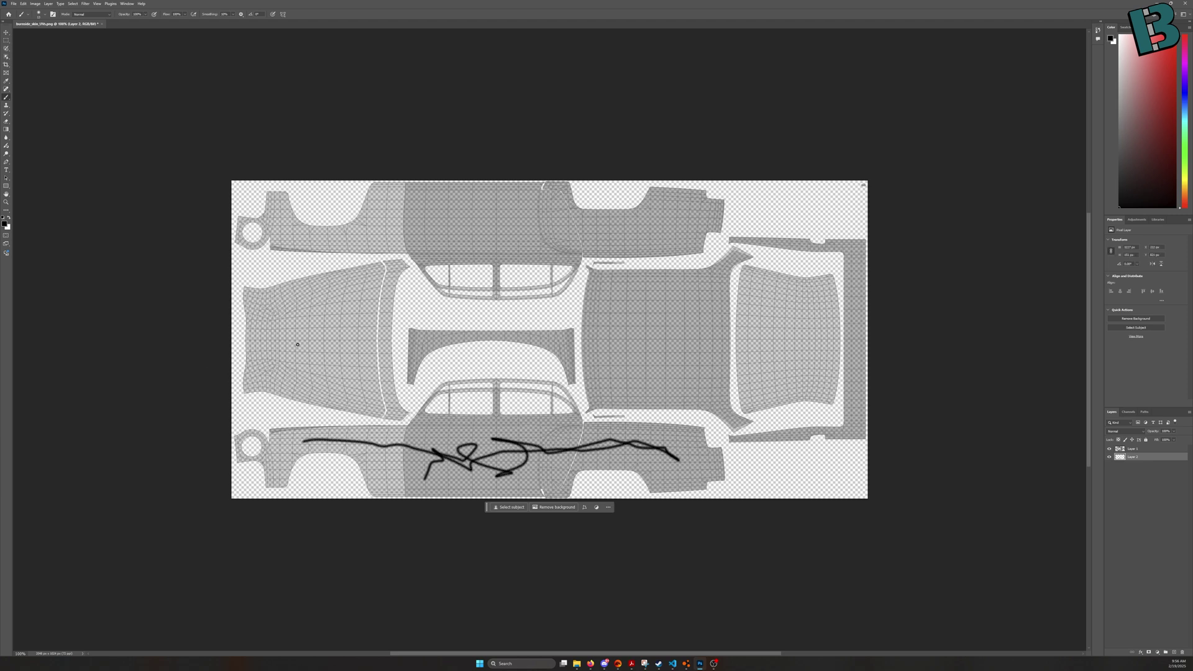
mouse_move(288, 323)
left_mouse_down()
mouse_move(290, 341)
mouse_move(324, 348)
left_mouse_up()
mouse_move(497, 223)
left_mouse_down()
mouse_move(406, 217)
mouse_move(327, 238)
mouse_move(675, 223)
left_mouse_up()
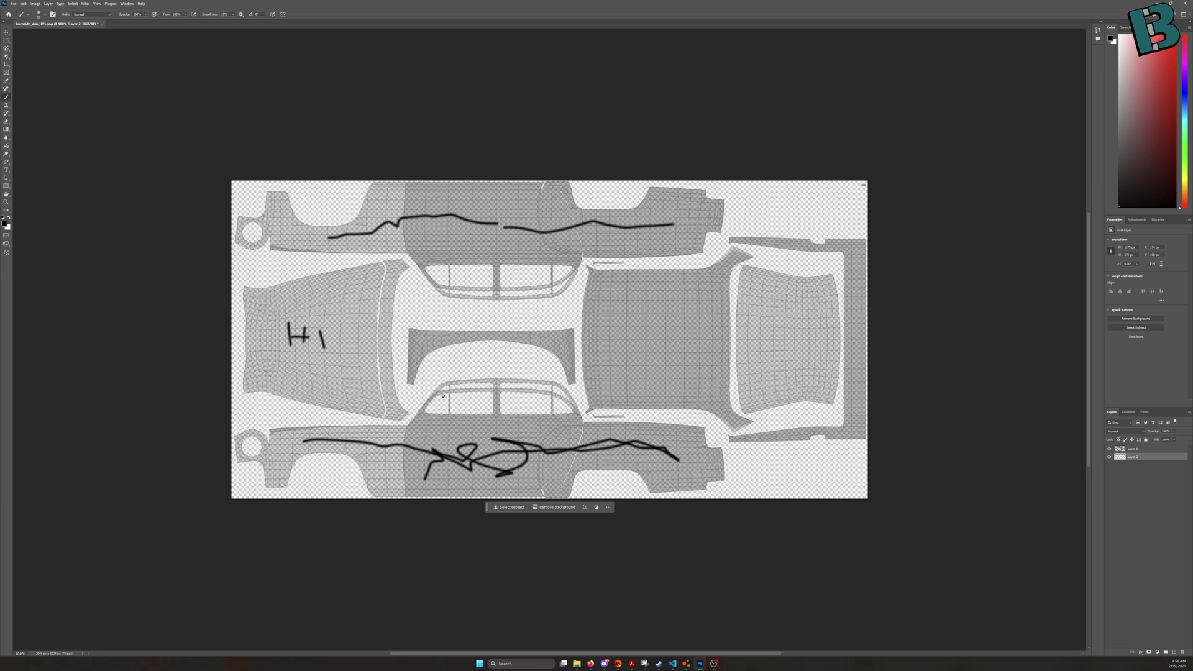
left_click(1109, 449)
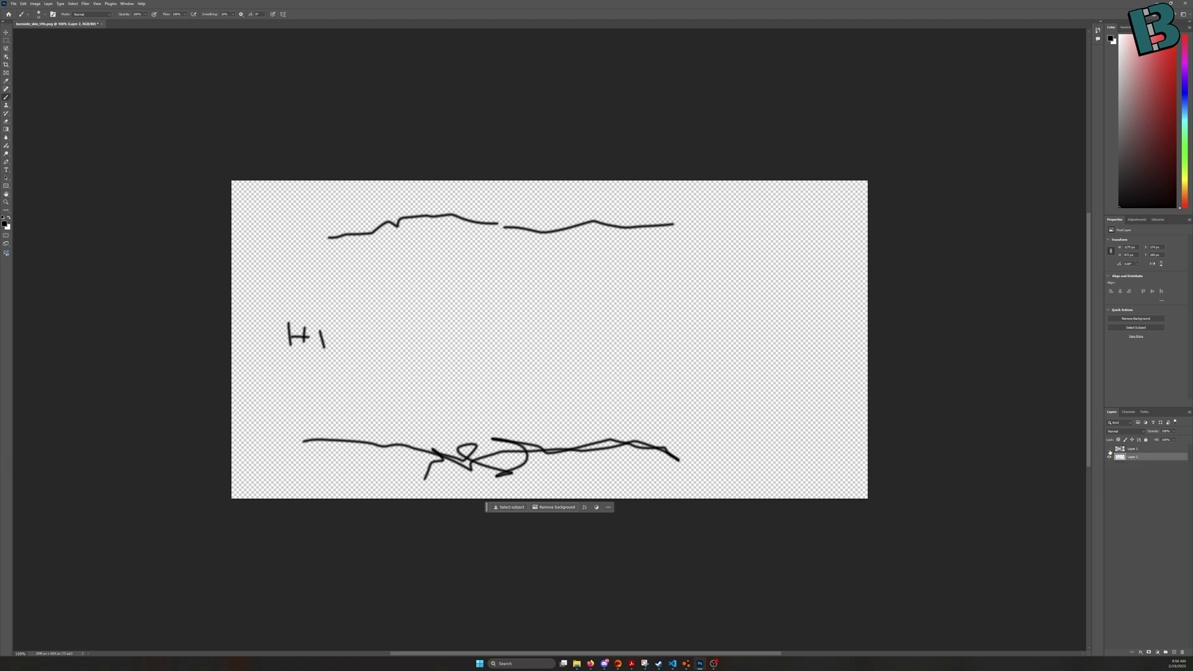
Step: Quick-export the painting as PNG into 0.34/mods/unpacked/livery-mod-video/vehicles/burnside
left_click(15, 4)
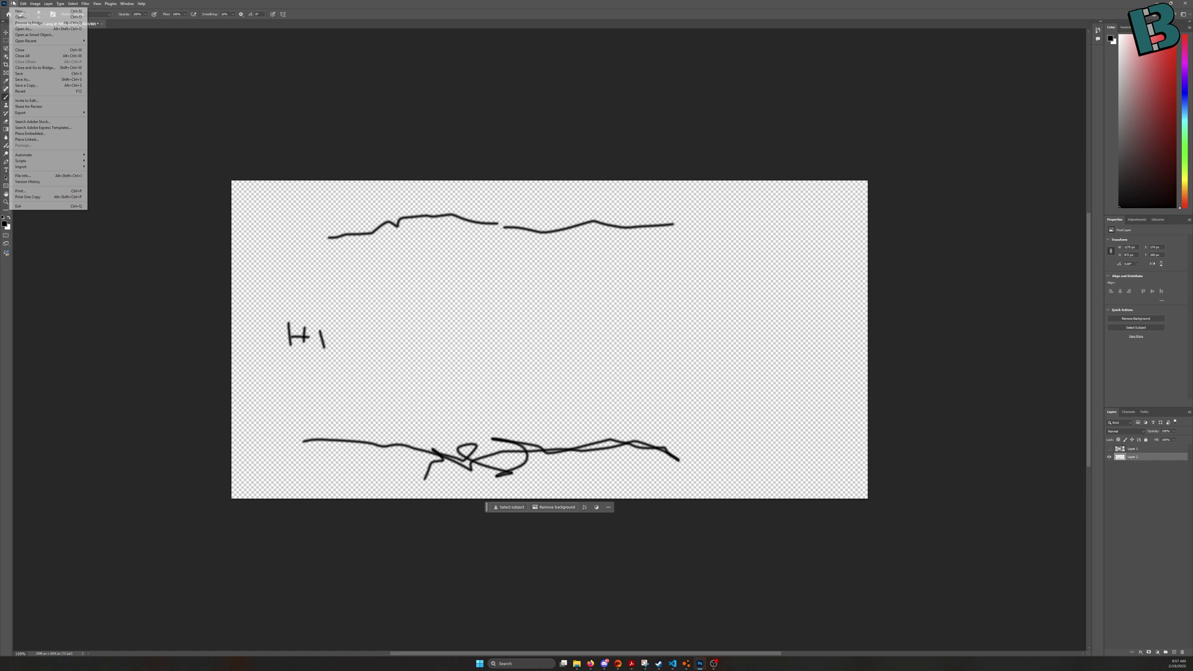
mouse_move(43, 112)
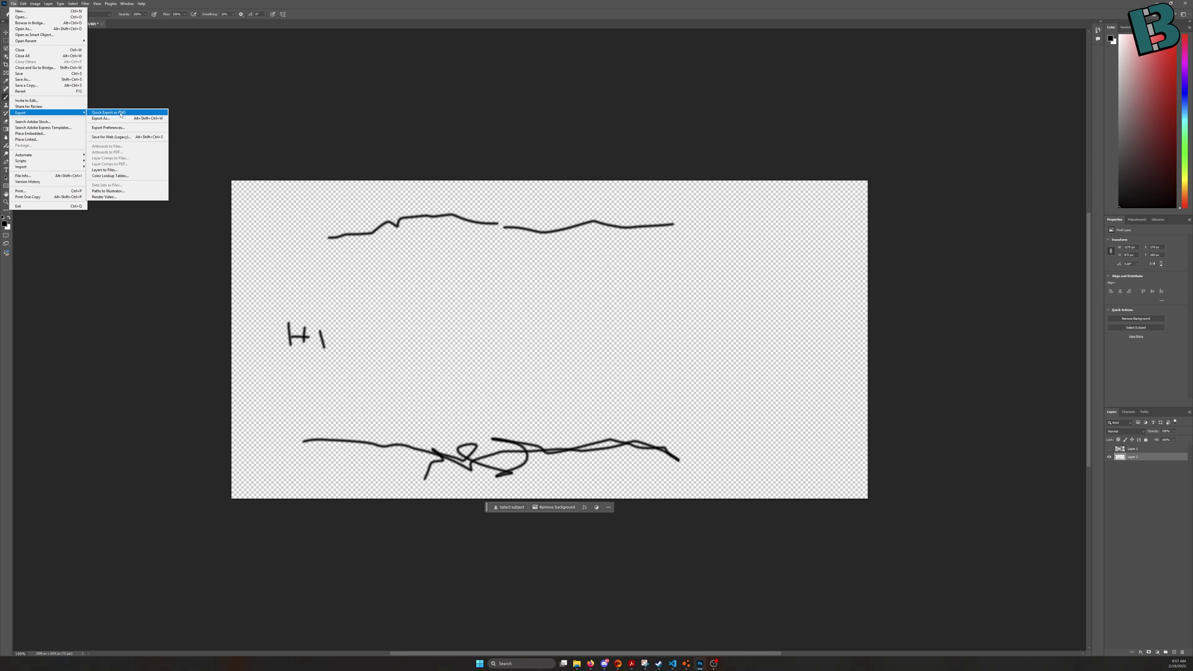
left_click(120, 114)
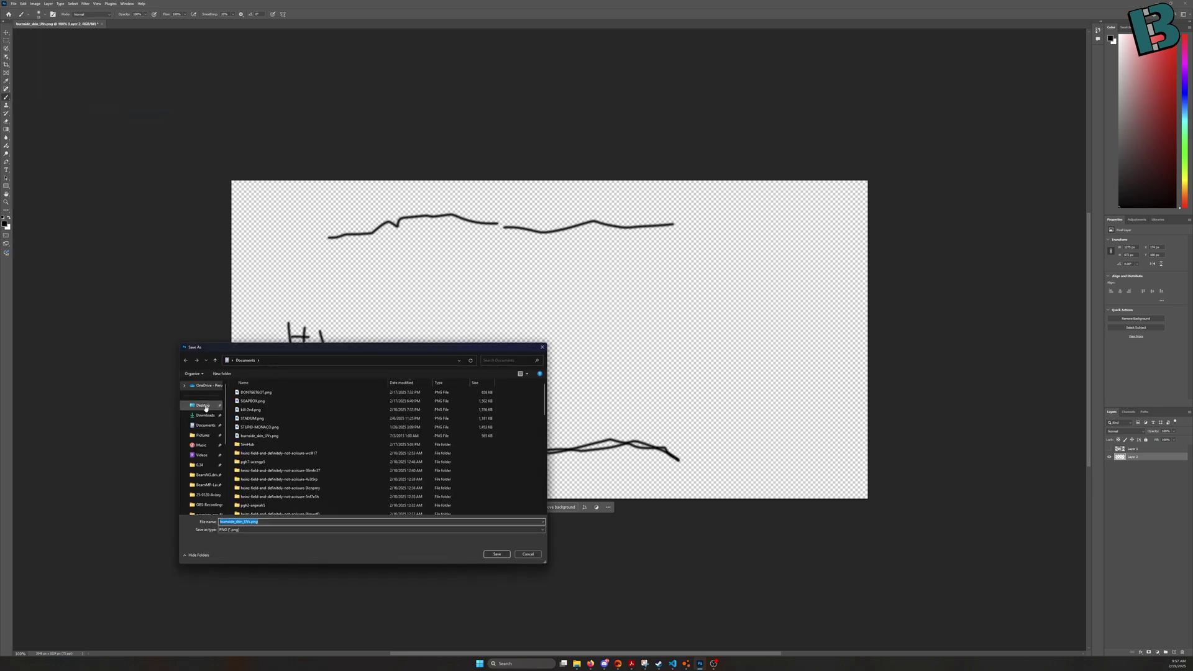
left_click(199, 464)
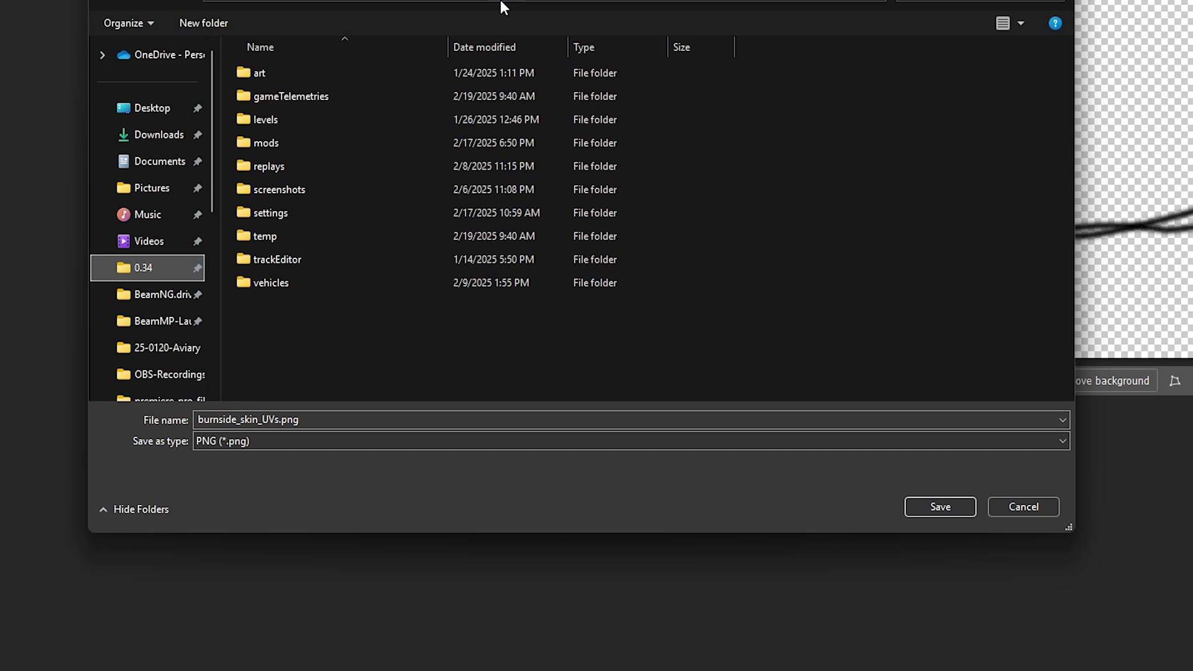
left_click(297, 146)
double_click(297, 148)
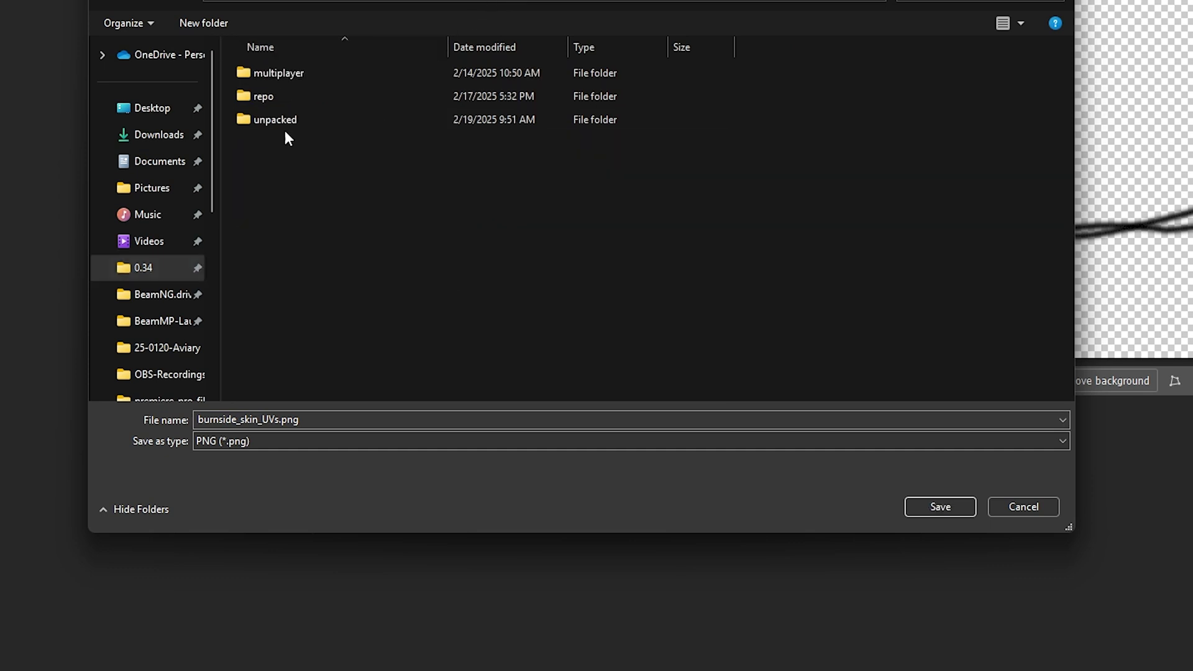
left_click(262, 127)
double_click(262, 126)
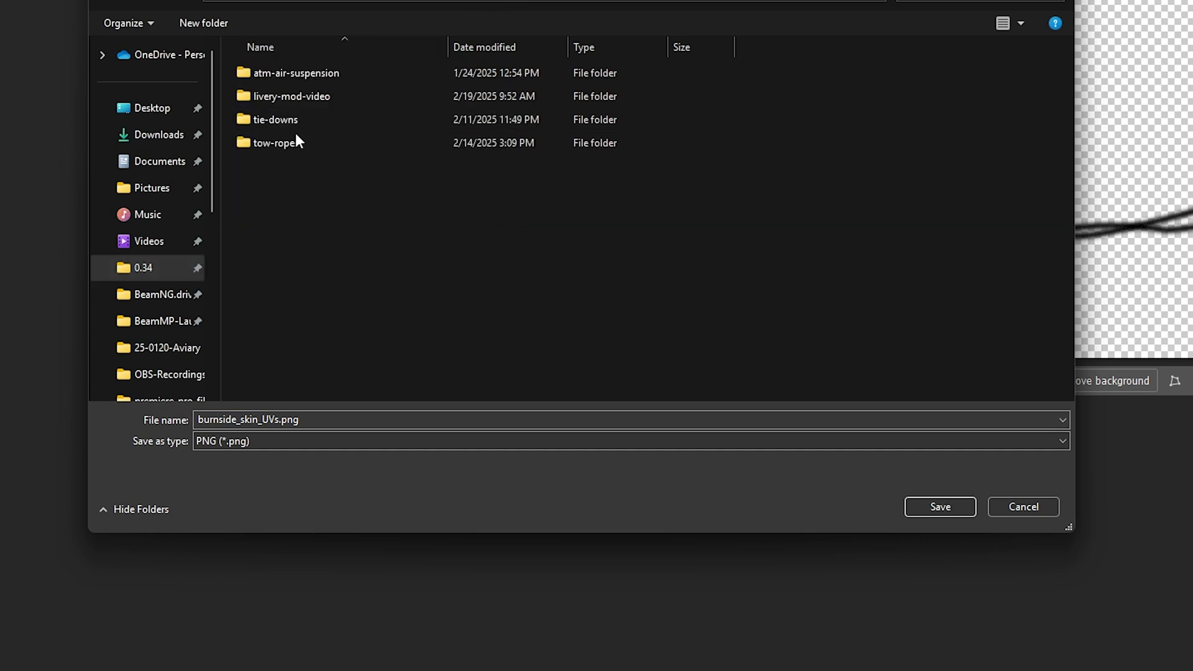
double_click(282, 97)
left_click(273, 77)
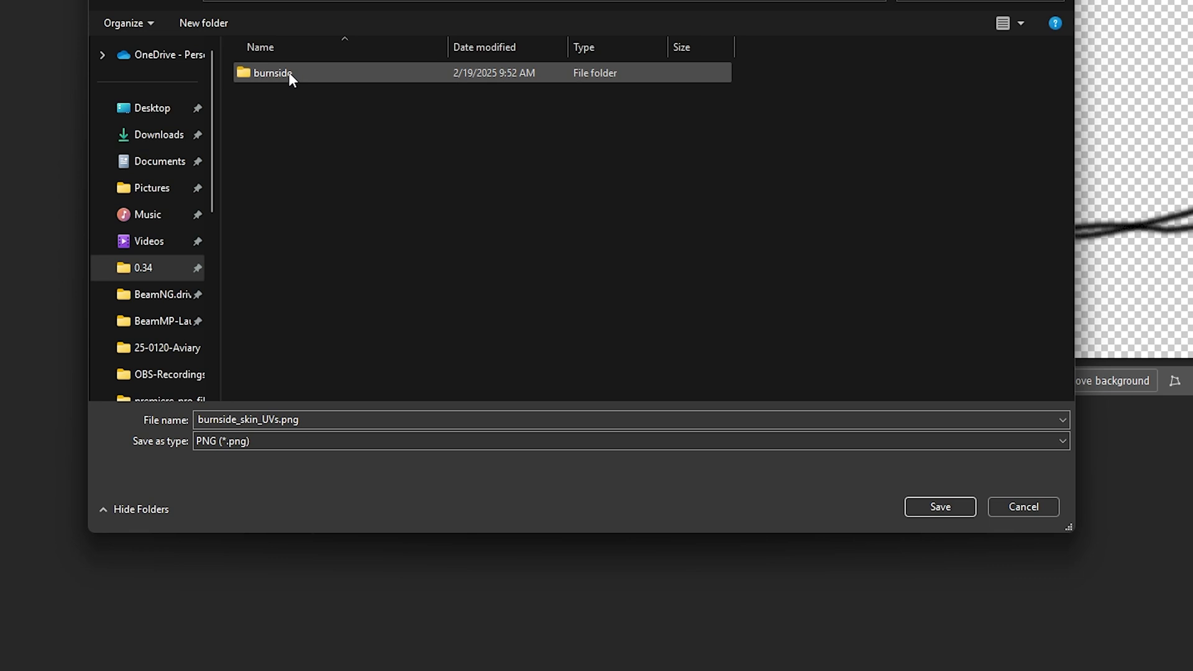
double_click(288, 73)
Step: Name the exported file stupid-lines.png and save it
left_click(260, 419)
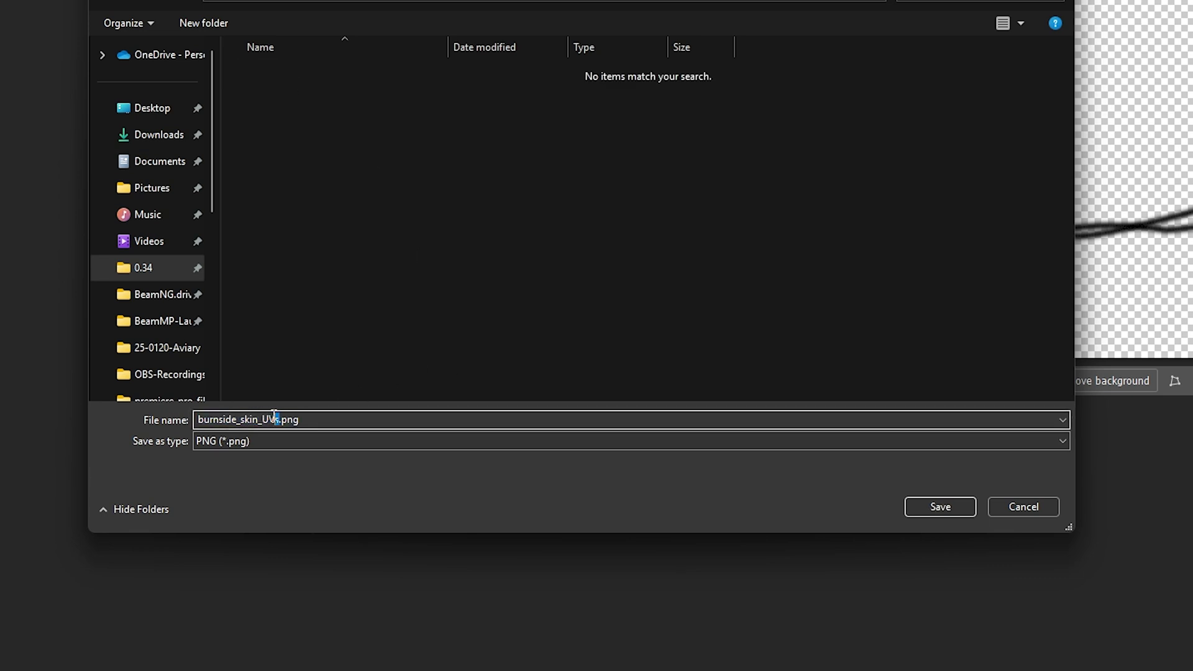
double_click(261, 420)
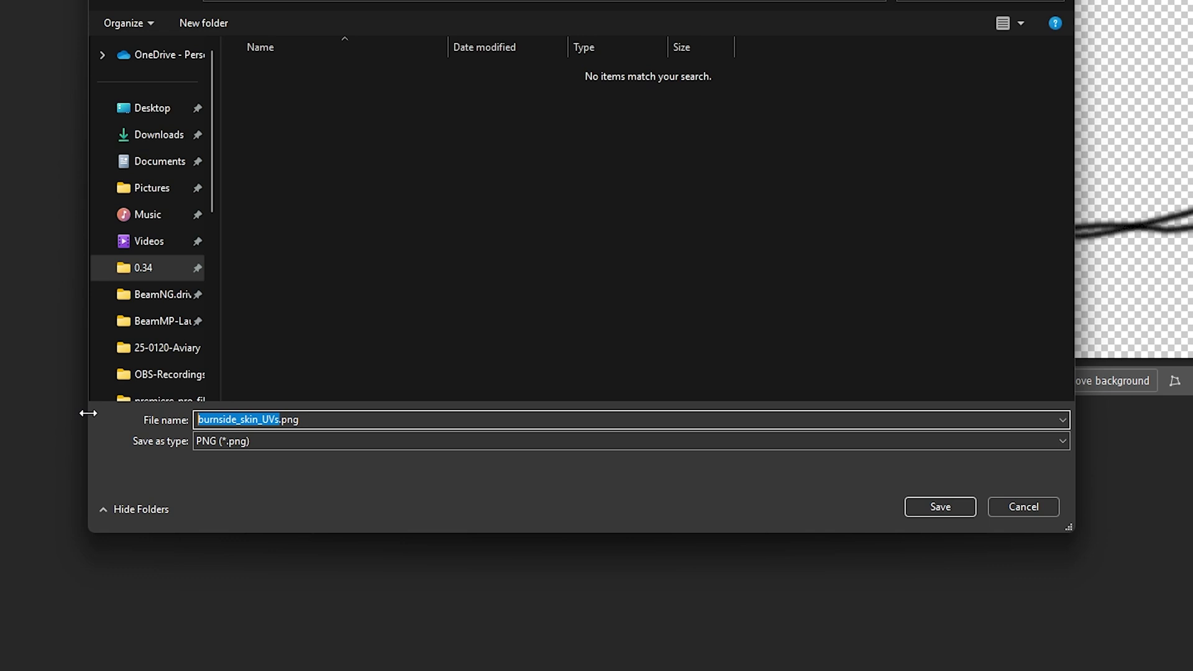
type("stupid-")
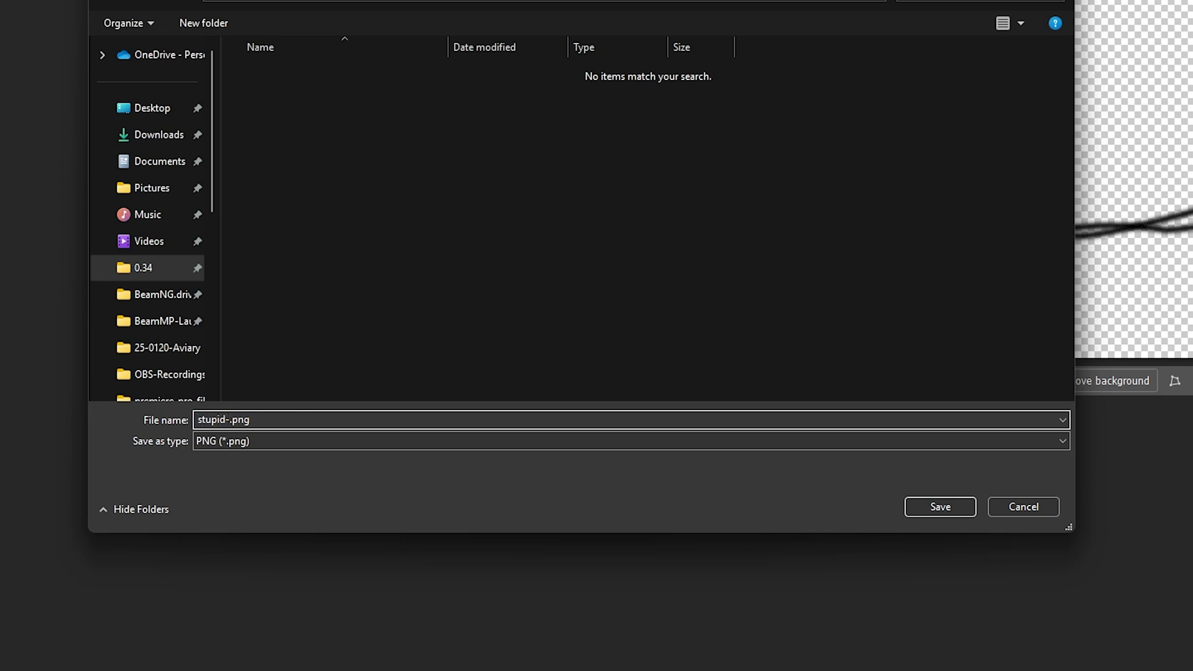
type("lines")
left_click(963, 501)
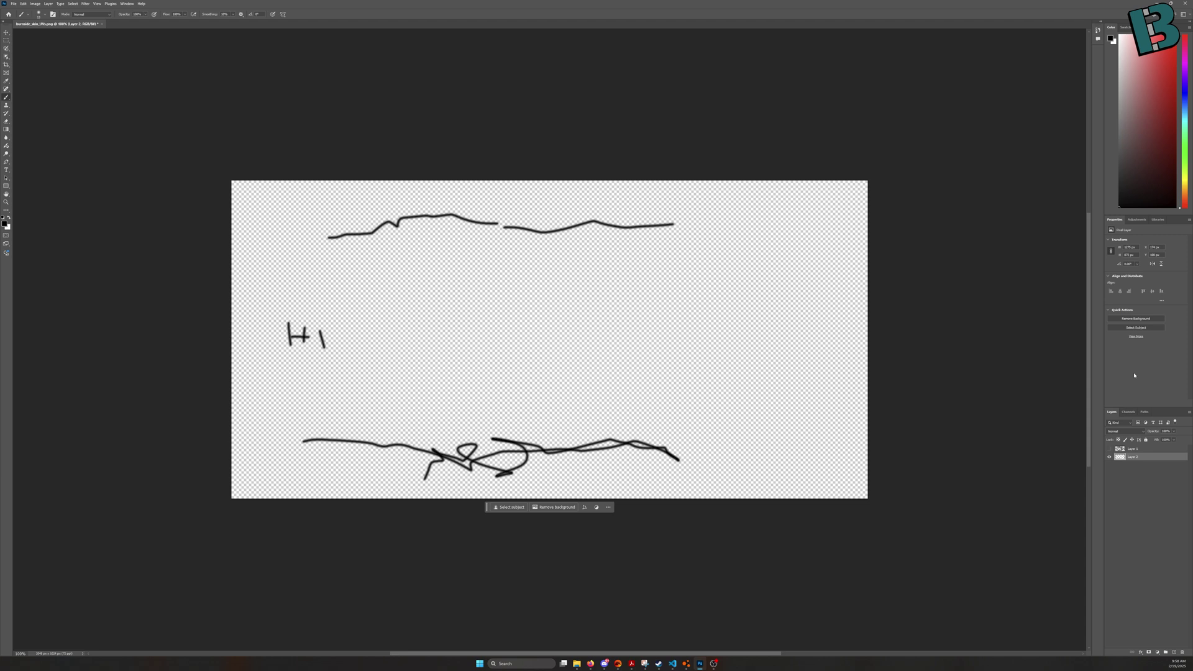
Step: Show Layer 1 again and move the VS Code window with skin.butch13.materials.json to the centre
left_click(1110, 449)
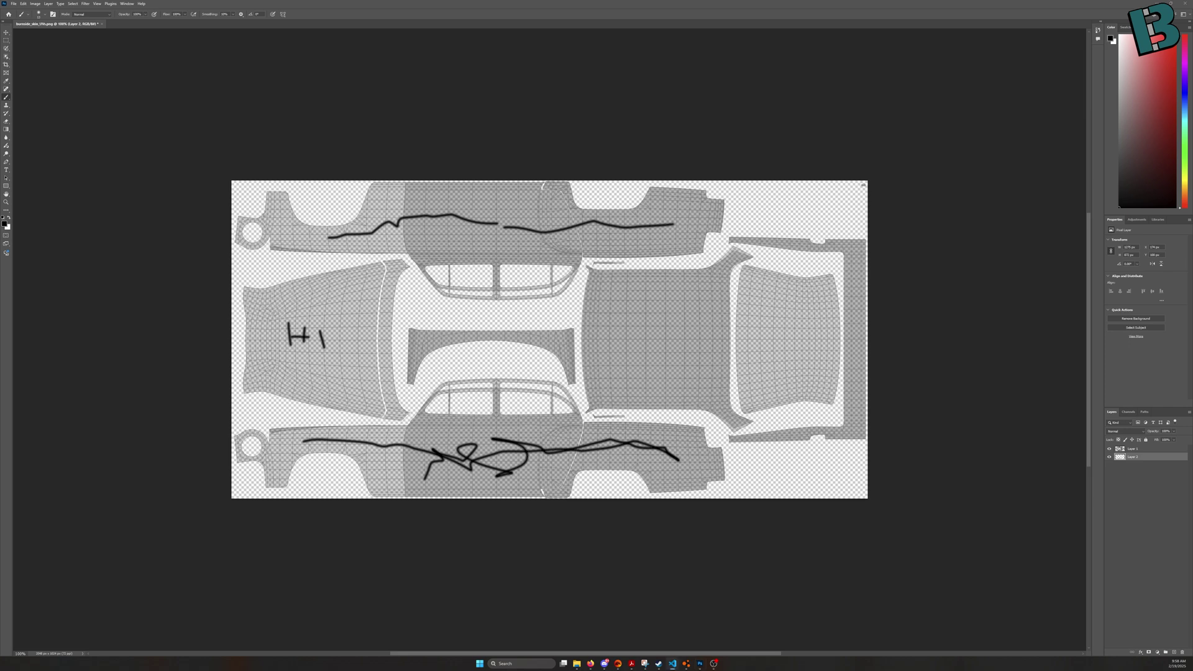
left_click_drag(0, 161, 502, 137)
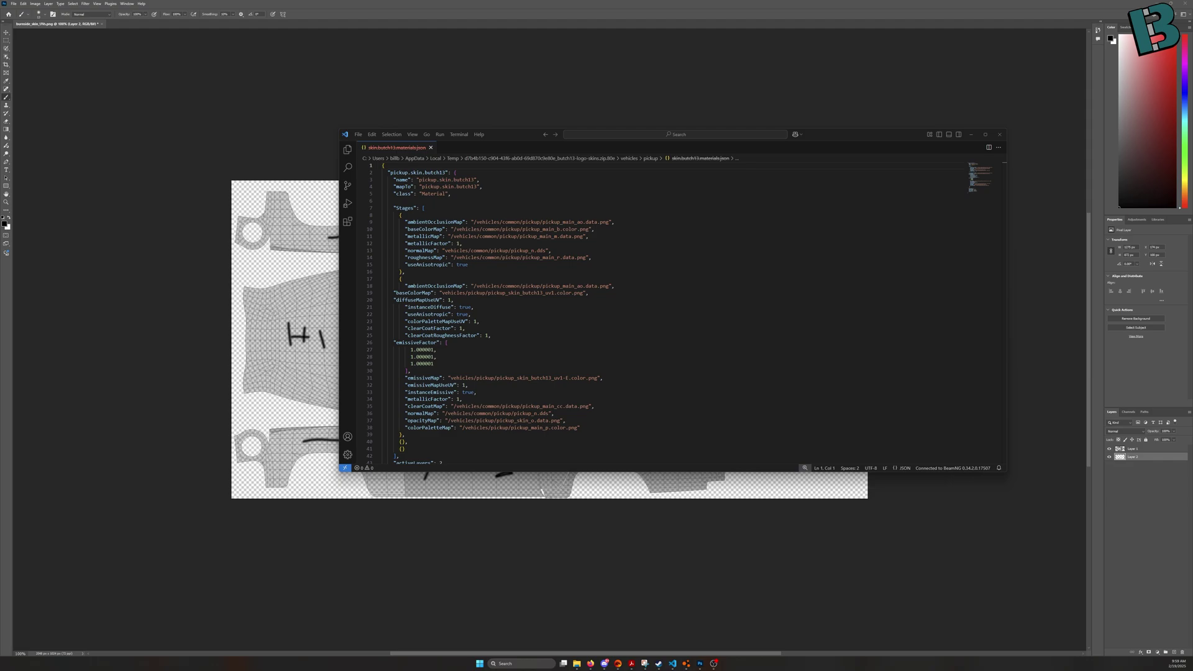
Step: Switch with Alt+Tab to the File Explorer window listing burnside.zip's files
key("alt+Tab")
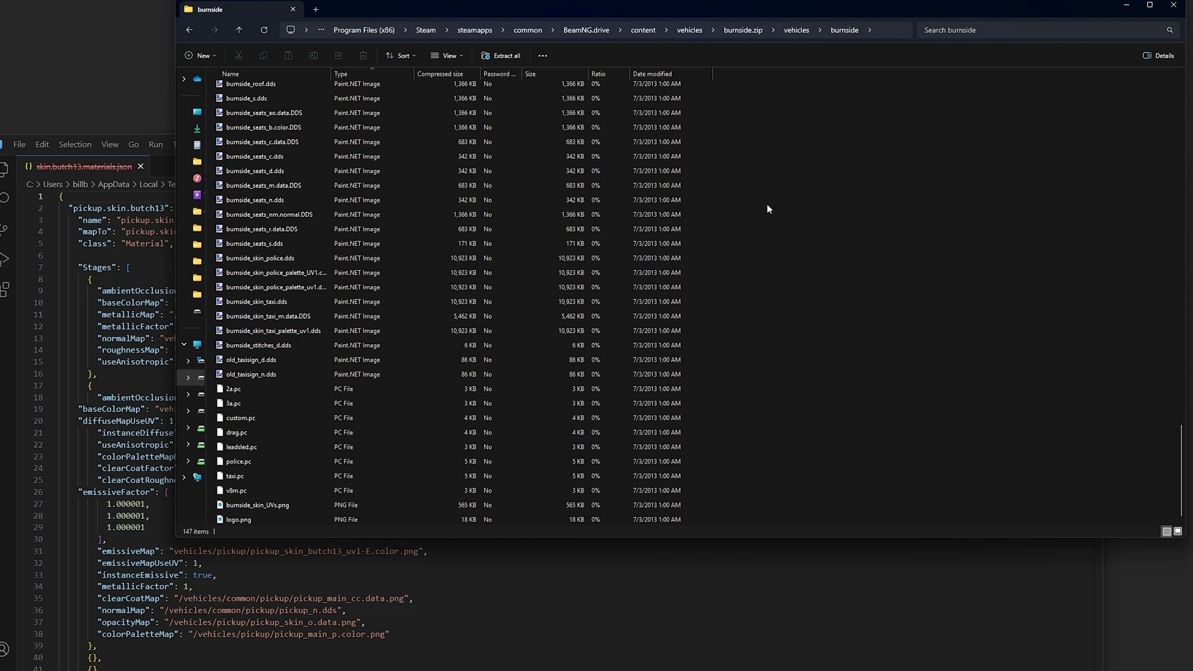
Step: Find skin.materials.json in the burnside.zip listing and open it in VS Code
scroll(706, 417, "up", 20)
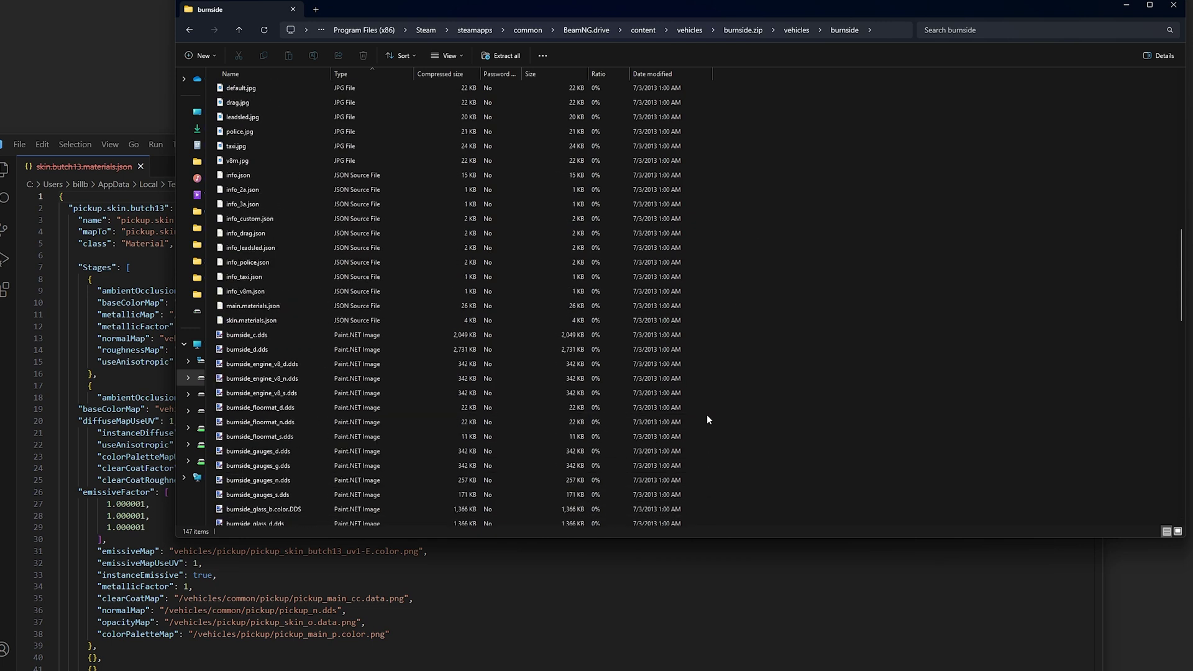
scroll(707, 415, "up", 5)
scroll(420, 392, "up", 10)
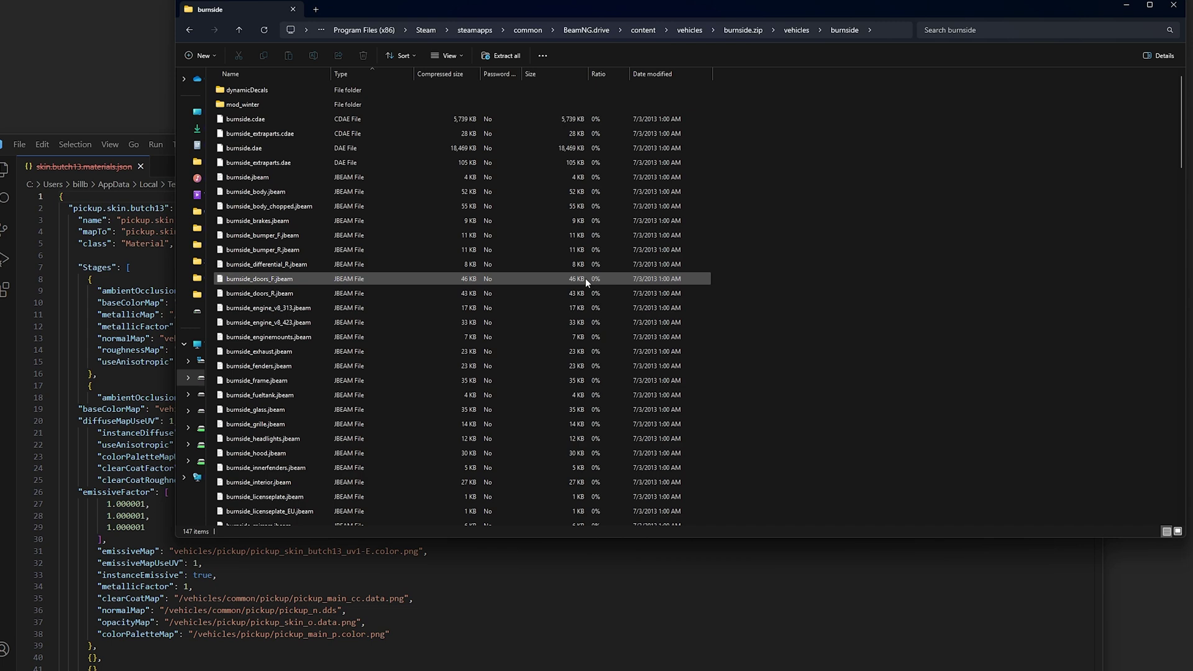
scroll(601, 289, "down", 9)
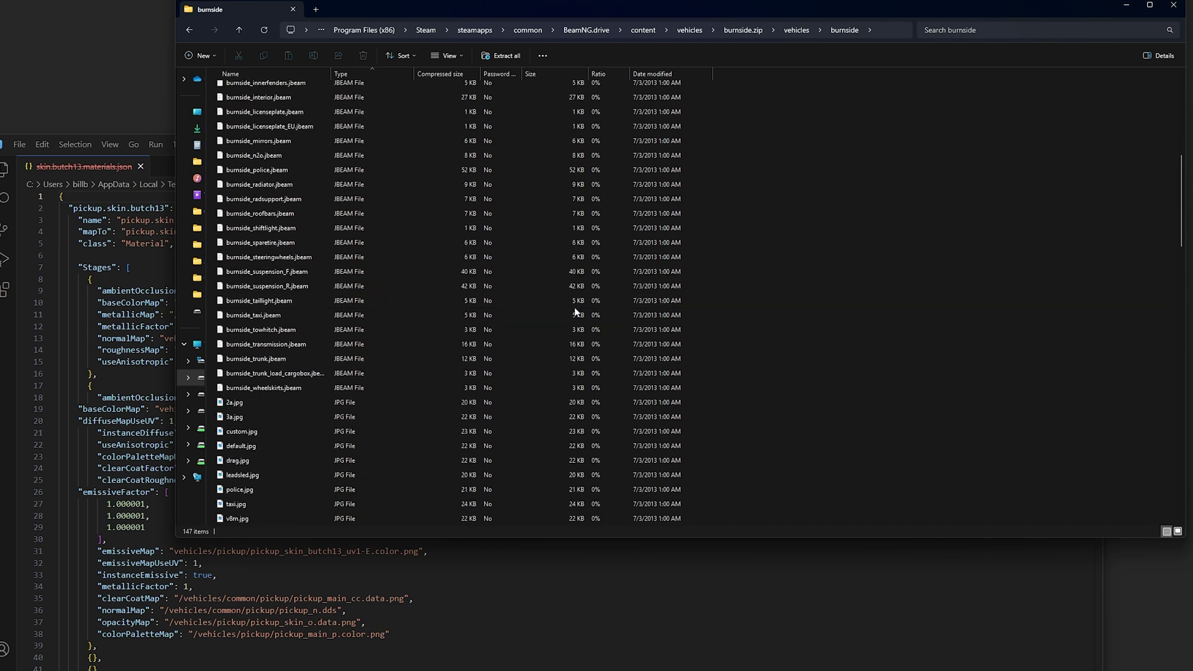
scroll(482, 374, "down", 4)
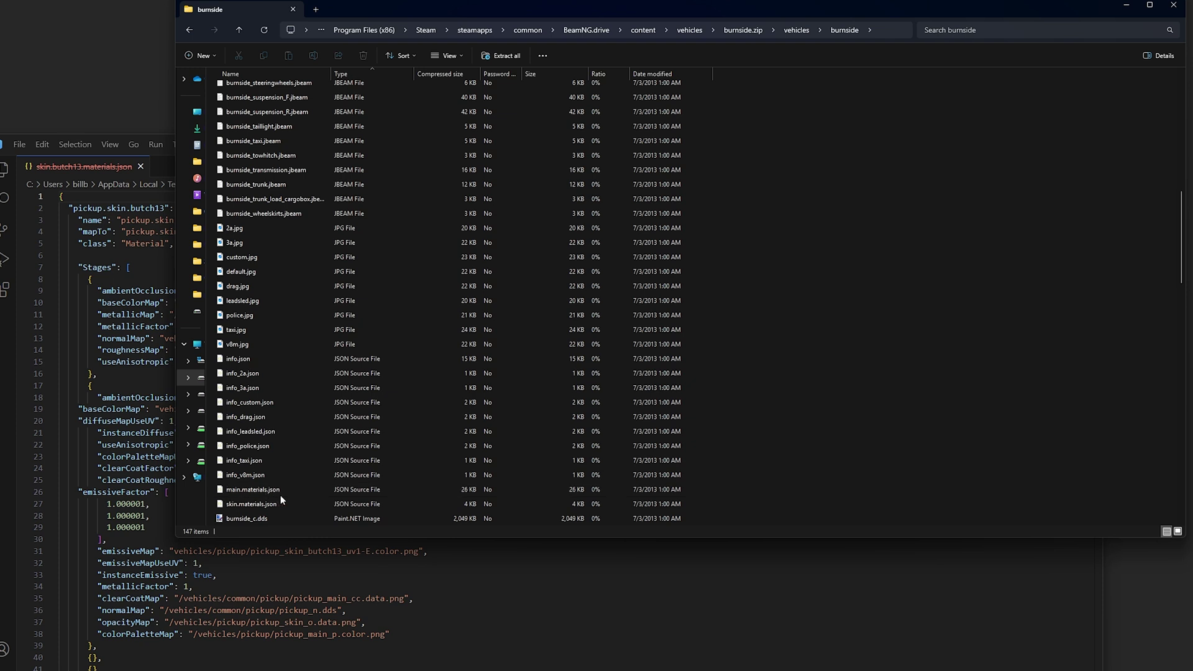
double_click(248, 505)
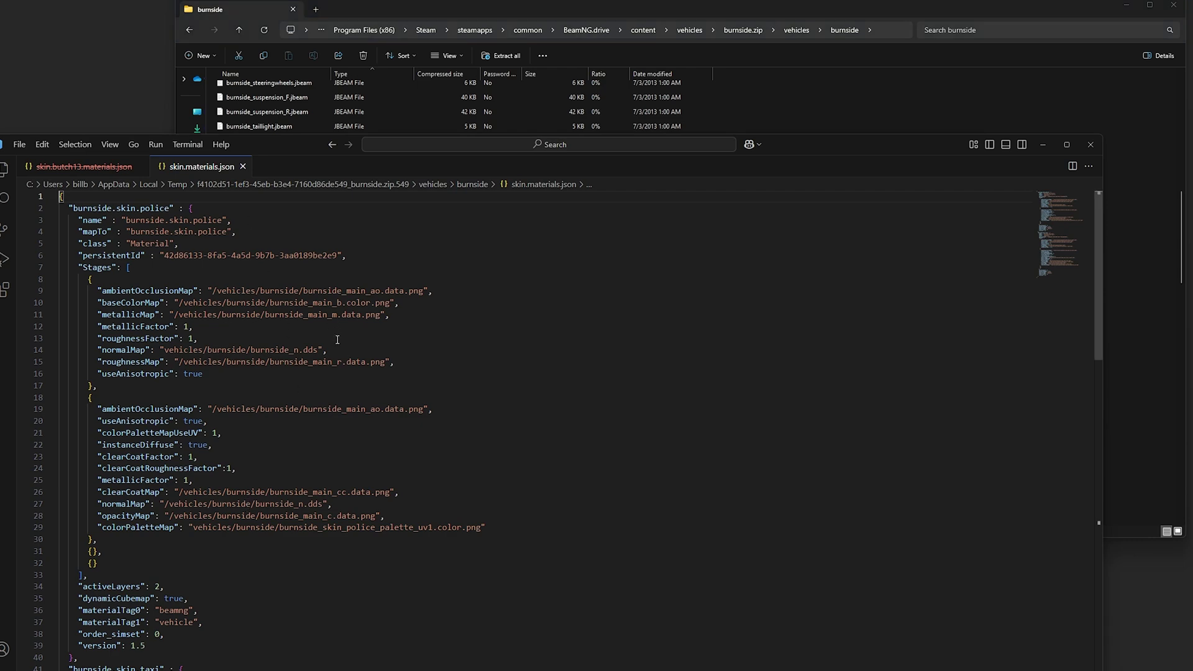
Step: Start a Save As of the materials file into 0.34\mods\unpacked\livery-mod-video\vehicles\burnside
left_click(19, 147)
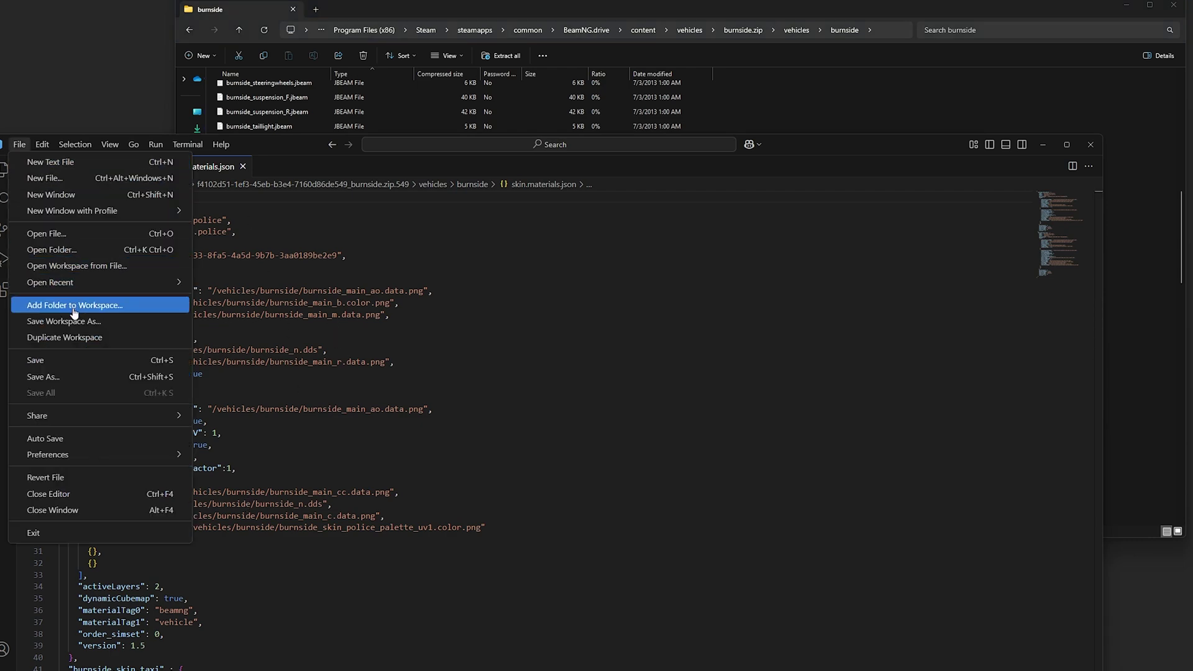
left_click(75, 376)
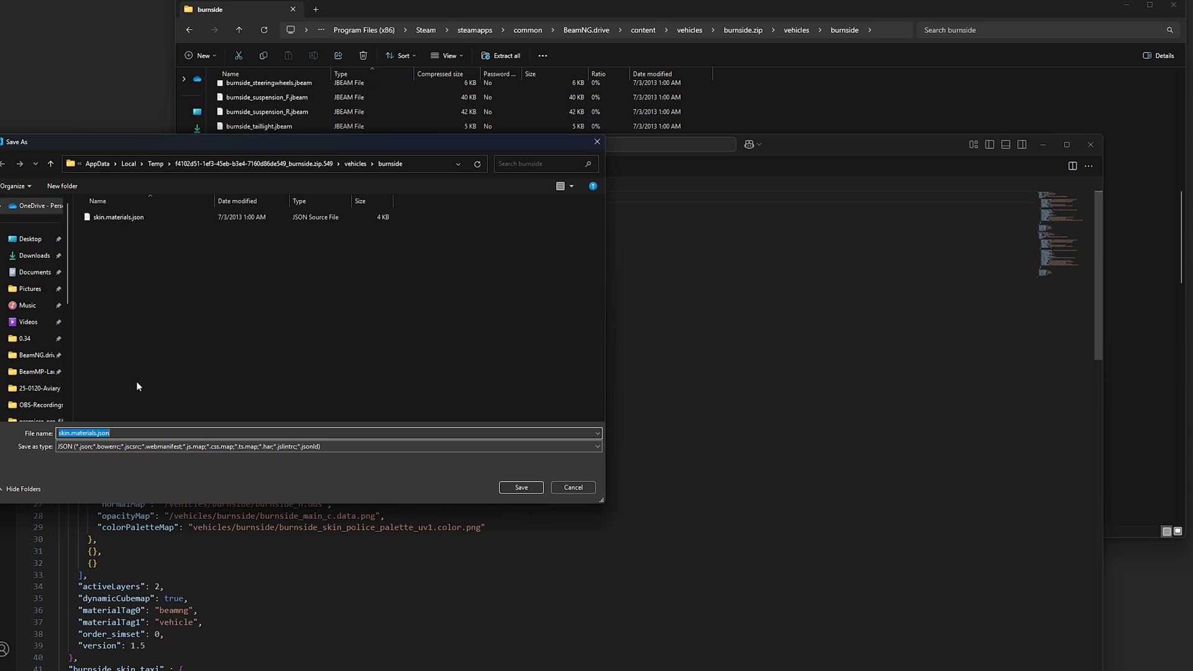
left_click(26, 339)
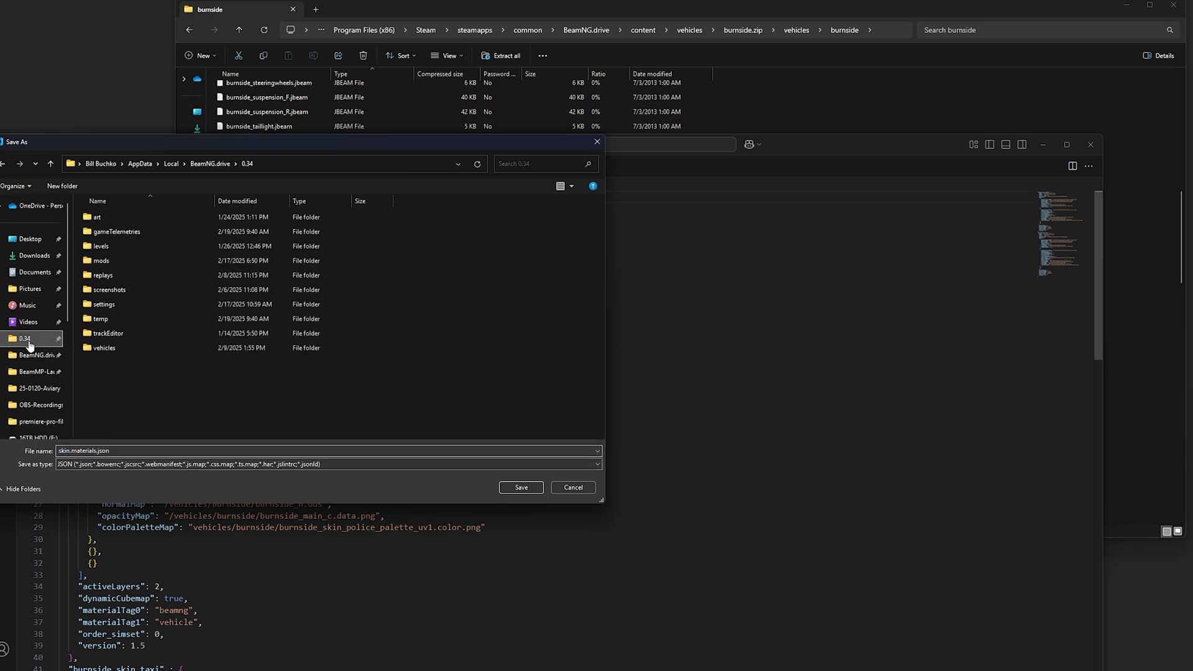
double_click(106, 263)
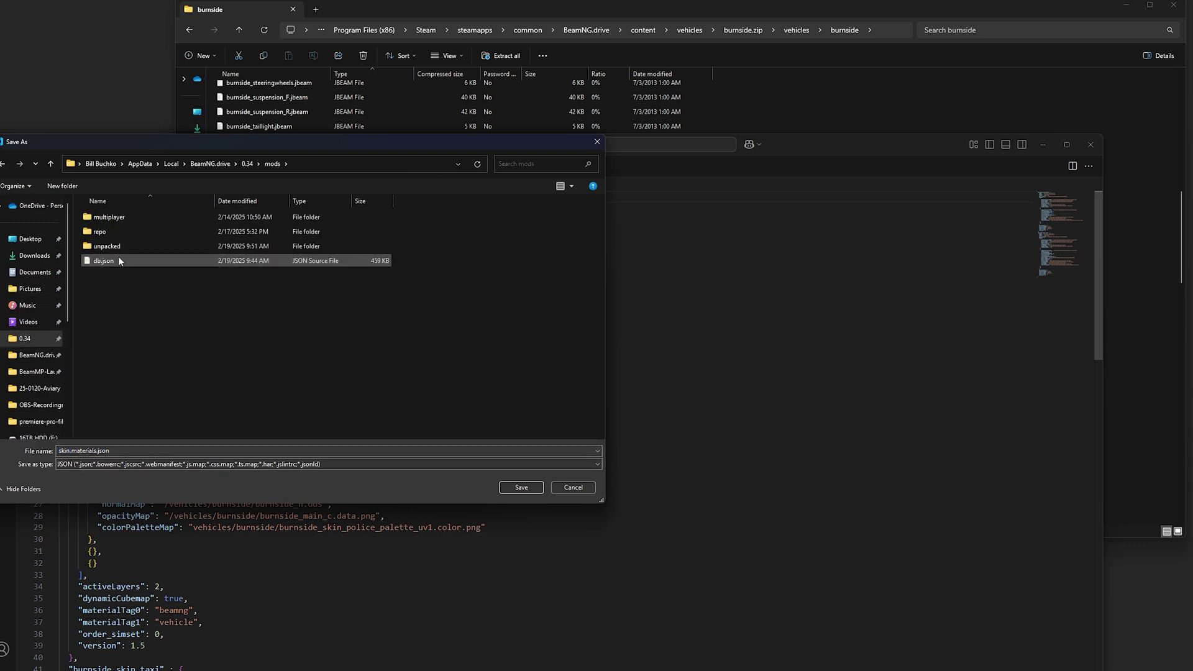
left_click(113, 248)
double_click(114, 248)
double_click(125, 232)
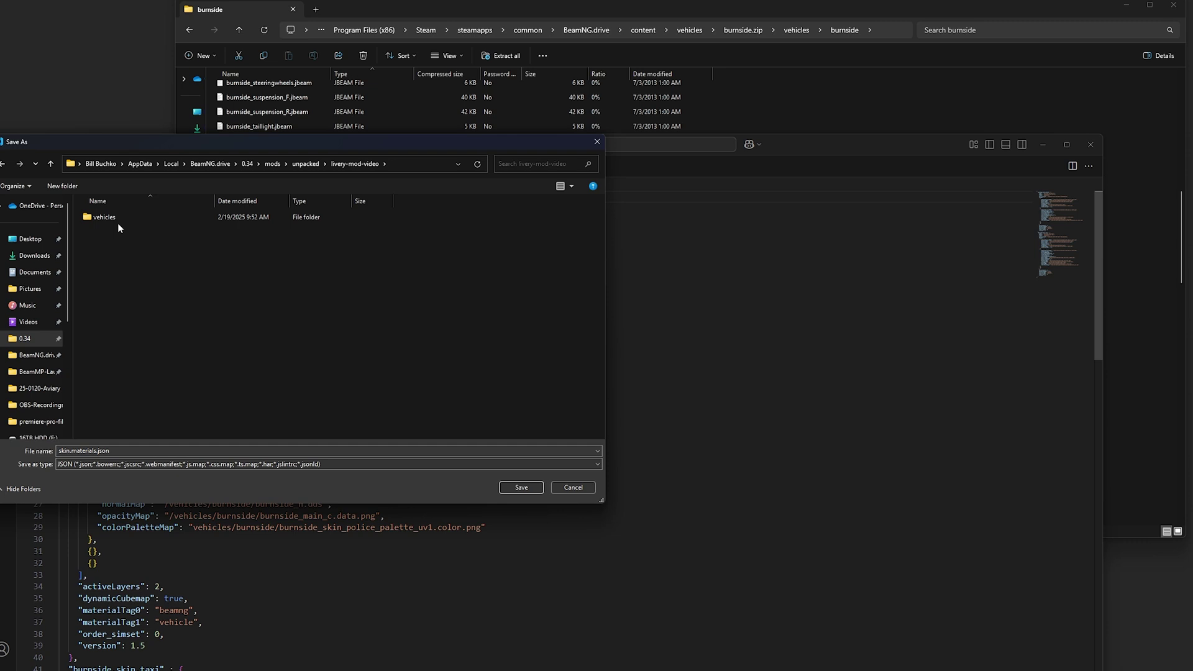
left_click(110, 217)
double_click(110, 217)
double_click(111, 217)
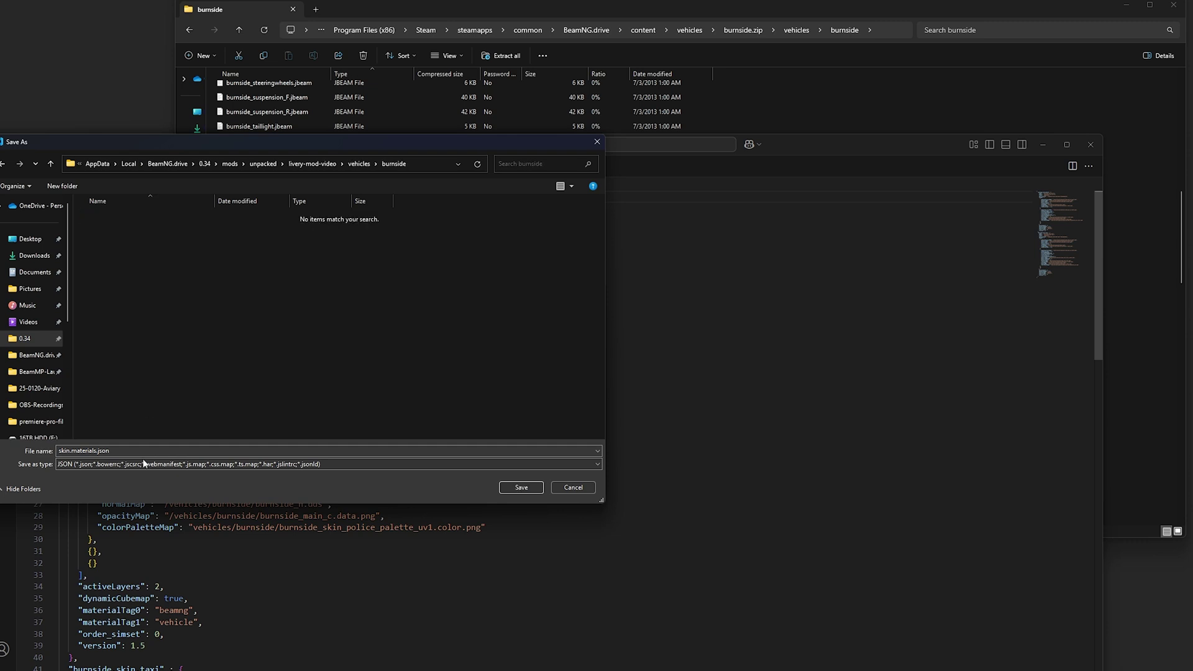
Step: Rename the file to tutorial.materials.json and save it
left_click(74, 452)
left_click_drag(71, 451, 58, 452)
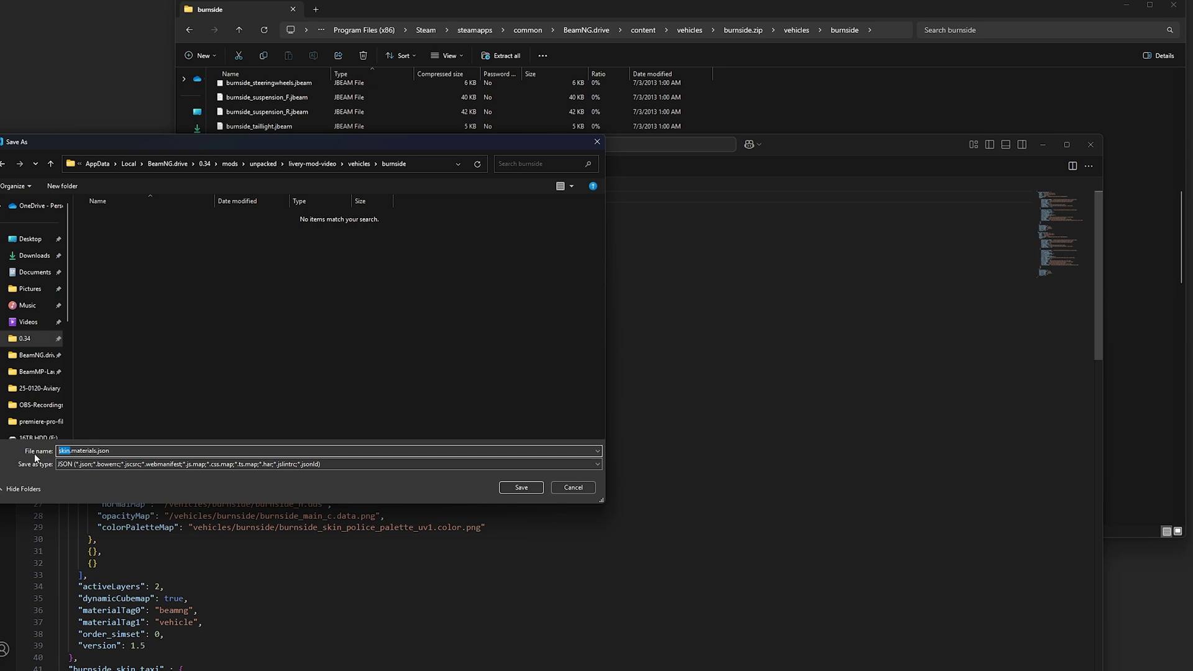
type("tutorial")
left_click(522, 488)
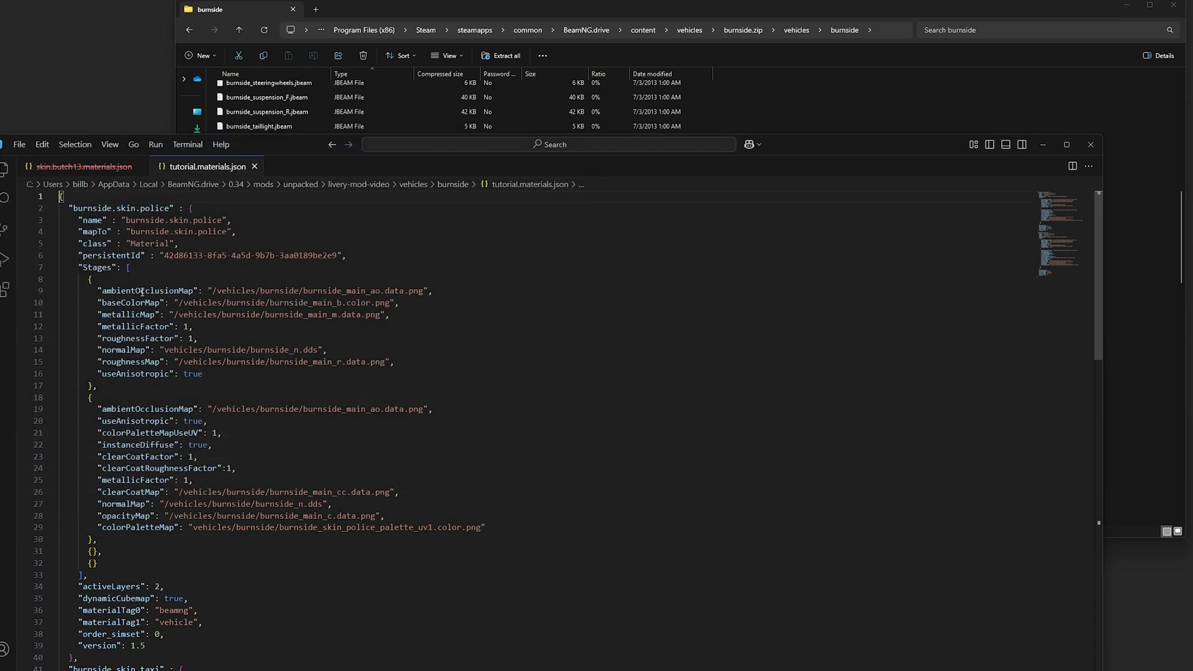
Step: Delete the burnside.skin.taxi block and the trailing comma after the police block's closing brace
scroll(243, 460, "down", 3)
scroll(239, 458, "up", 3)
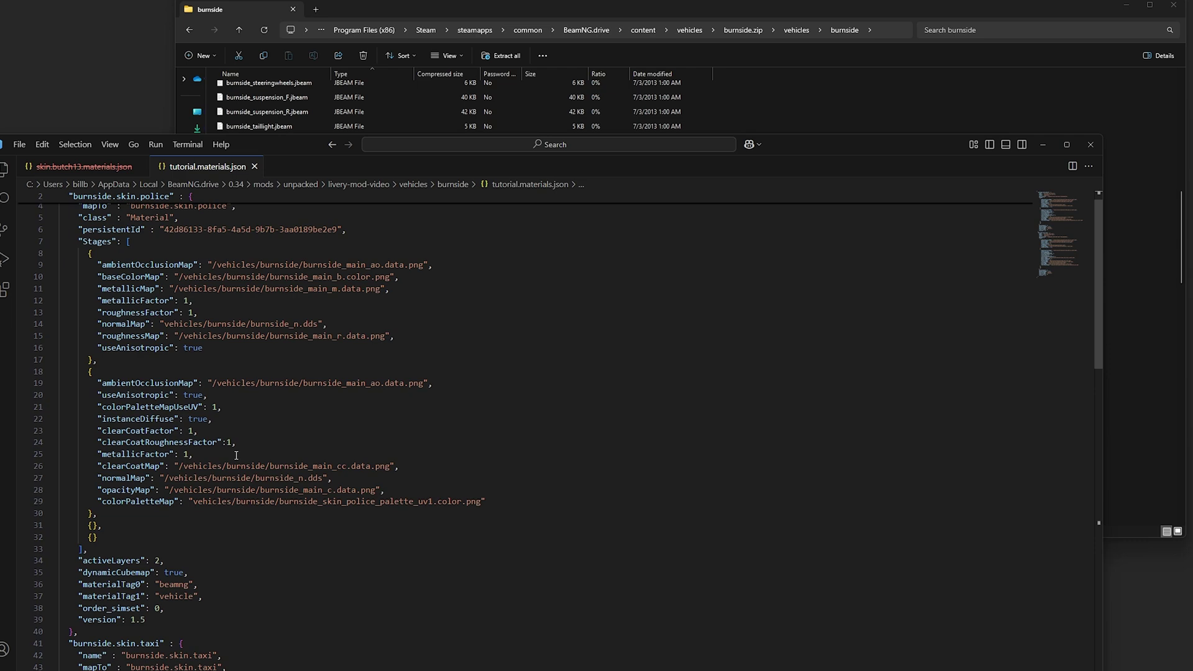
scroll(236, 456, "up", 1)
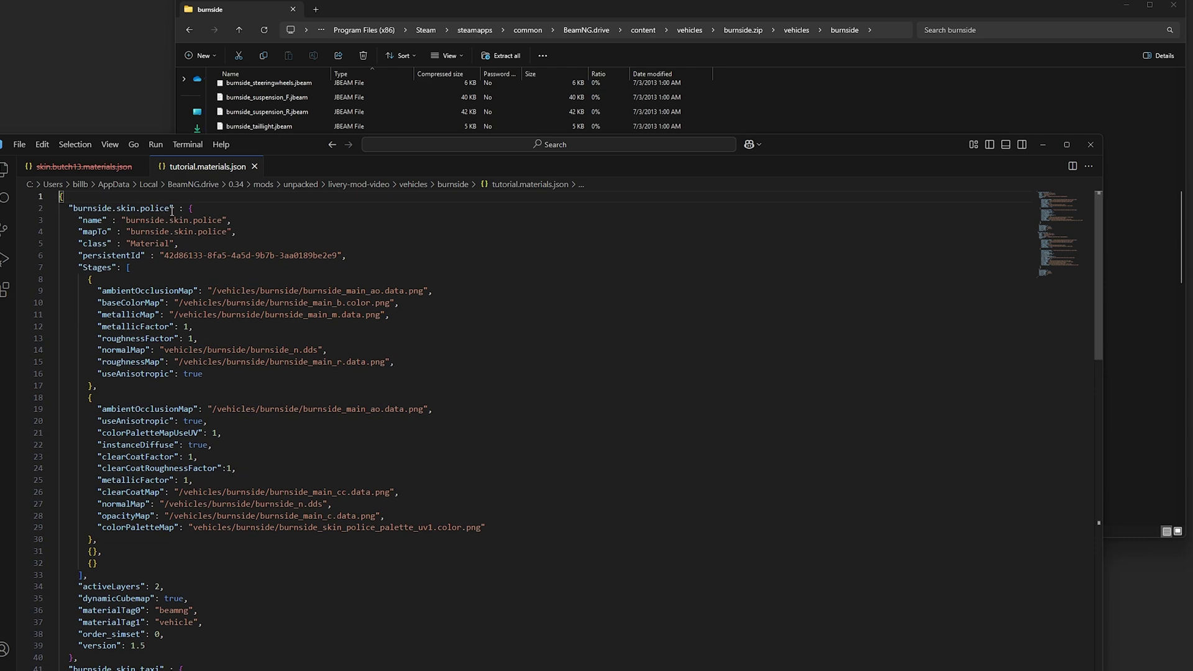
scroll(189, 245, "down", 1)
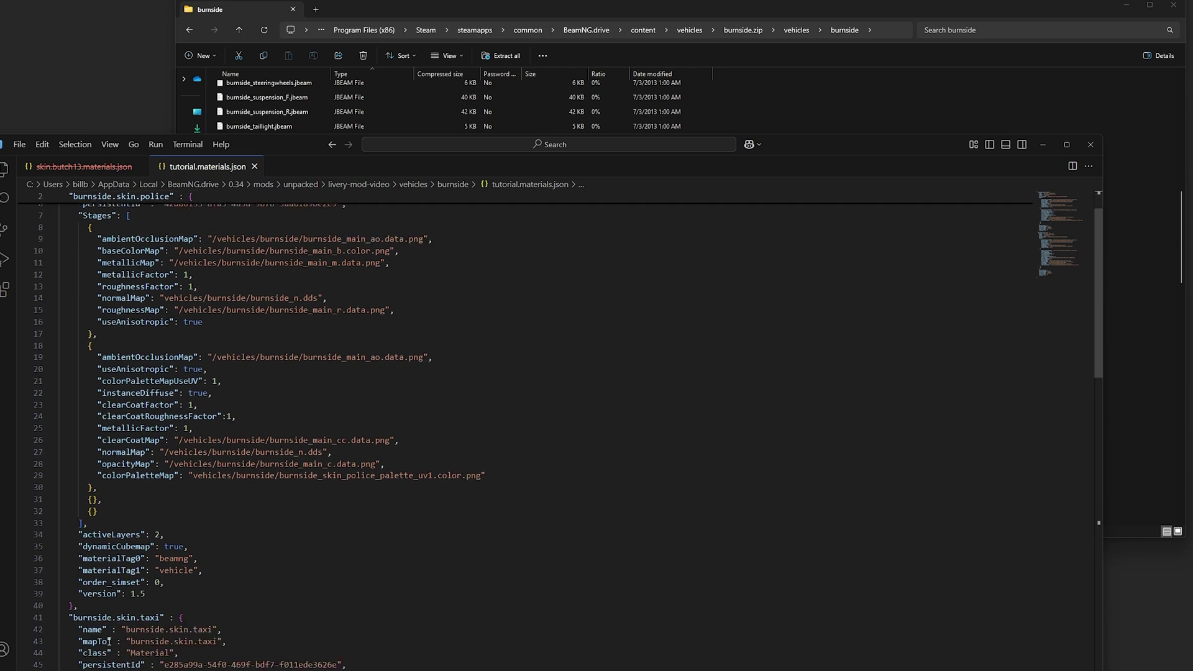
left_click_drag(69, 618, 186, 668)
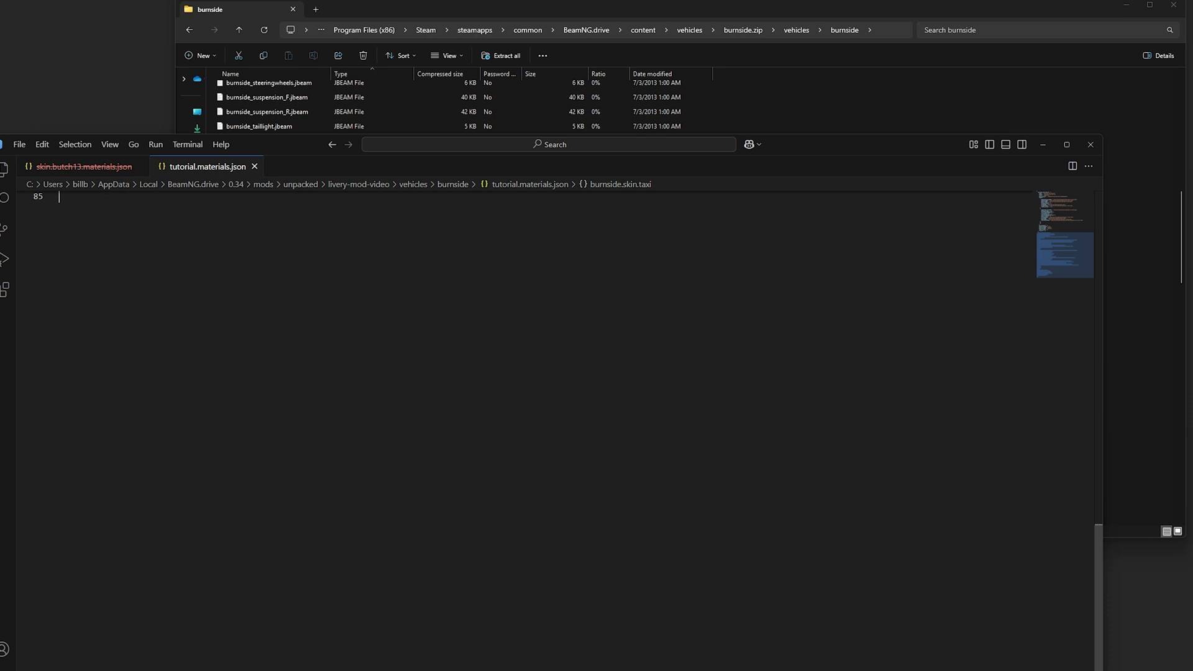
left_click_drag(235, 273, 125, 646)
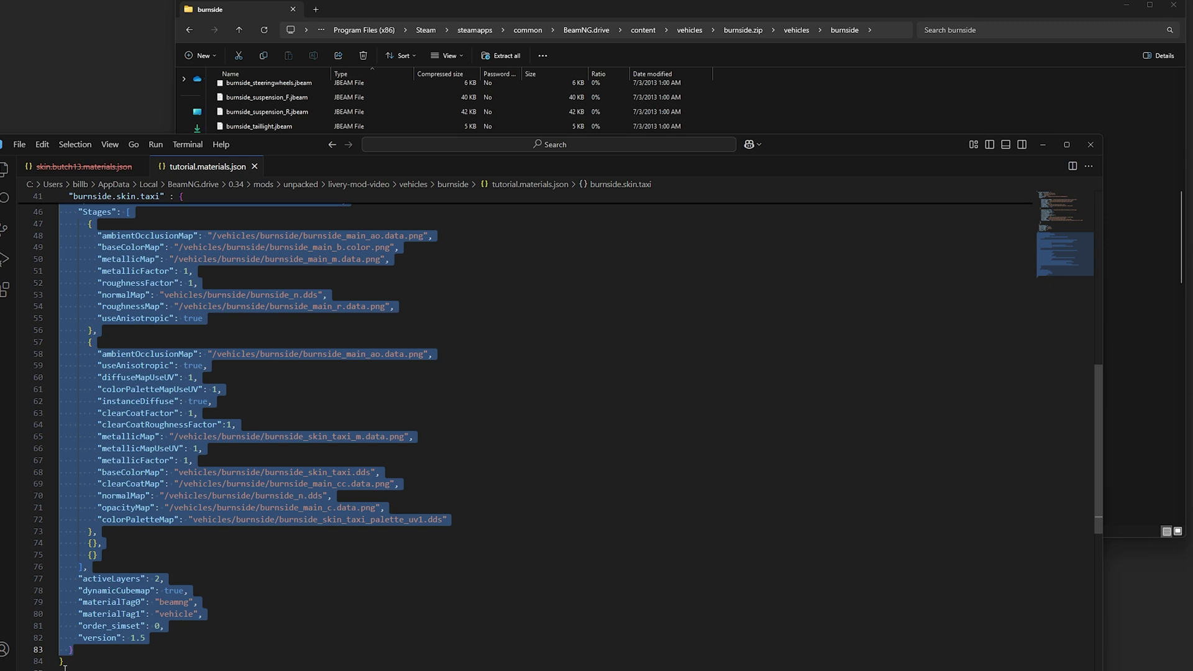
key("BackSpace")
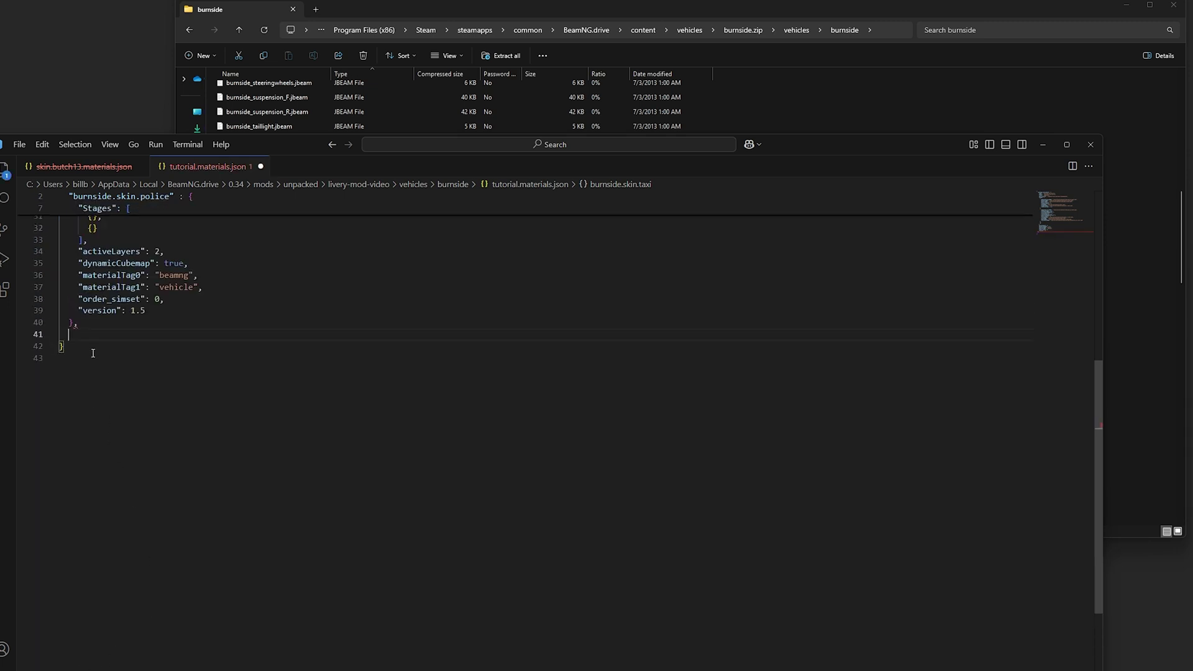
left_click(87, 323)
key("BackSpace")
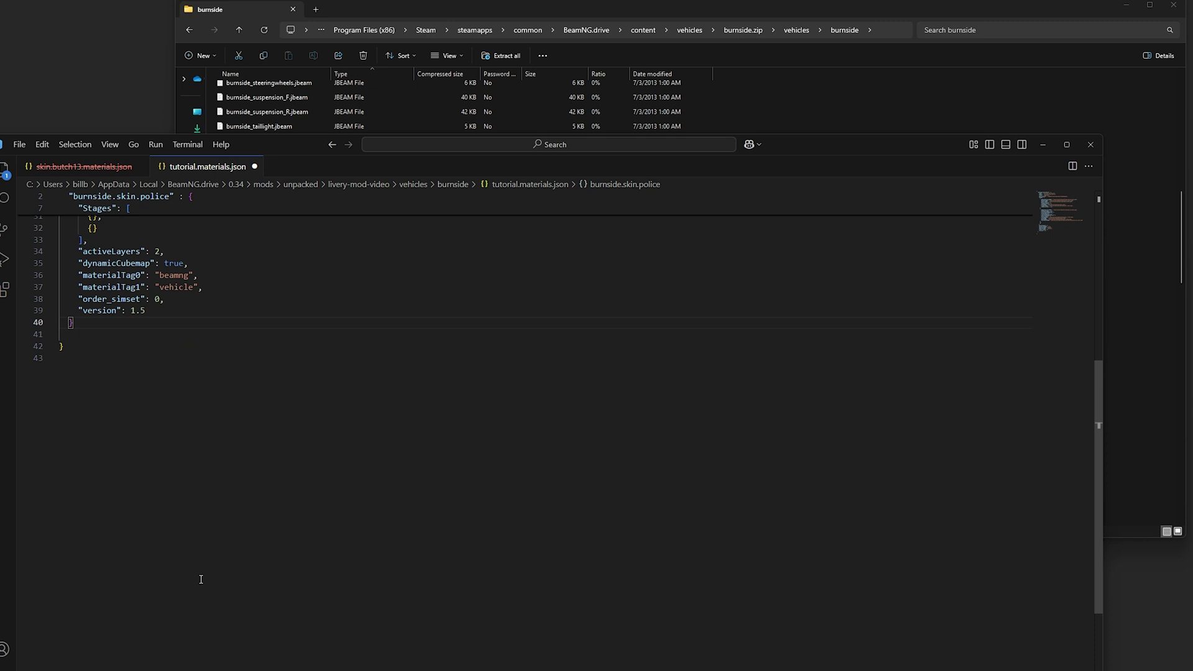
scroll(201, 579, "up", 10)
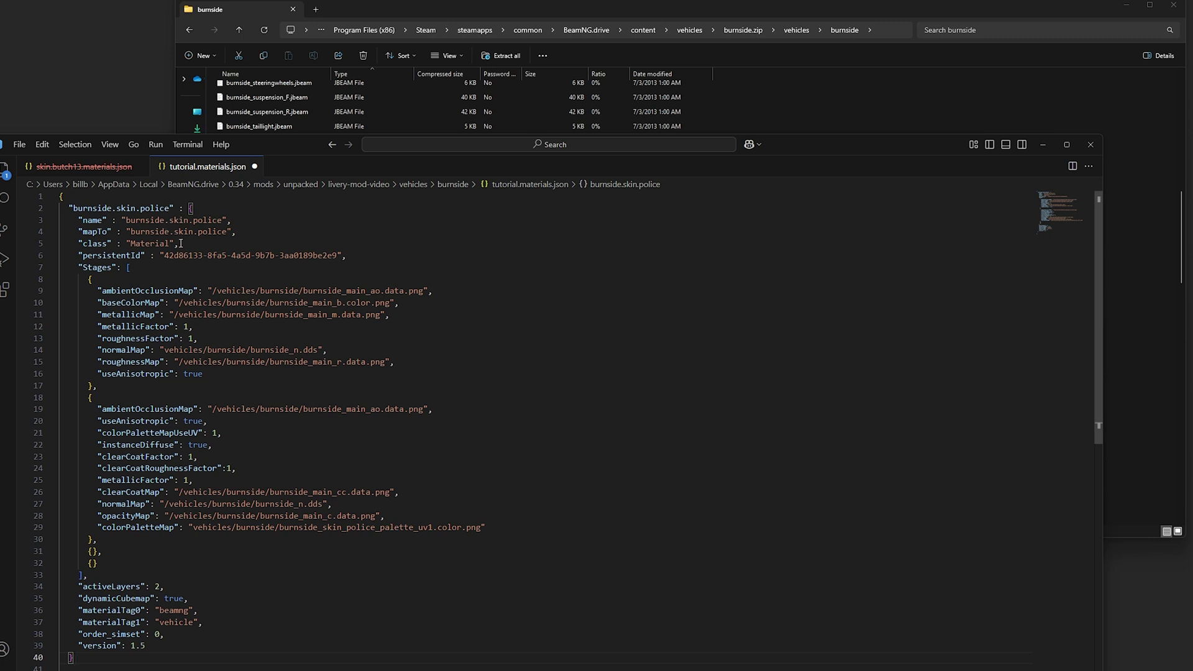
Step: Replace 'police' with 'tutorial' in the material key, name and mapTo values on lines 2–4
double_click(151, 208)
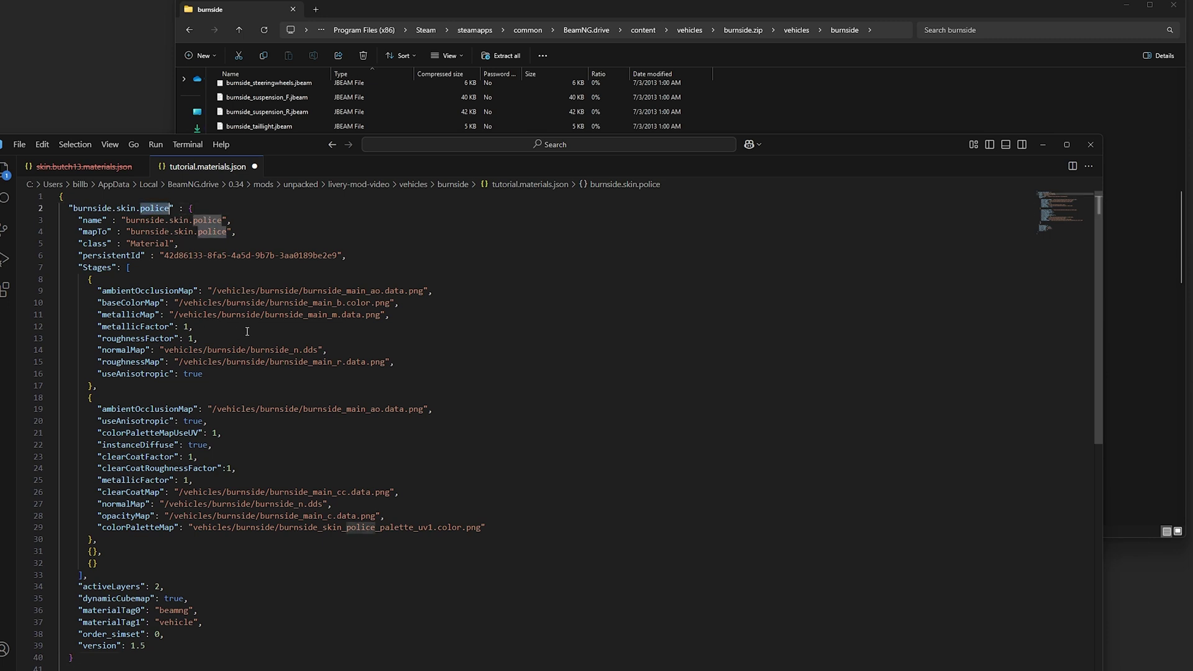
type("tu")
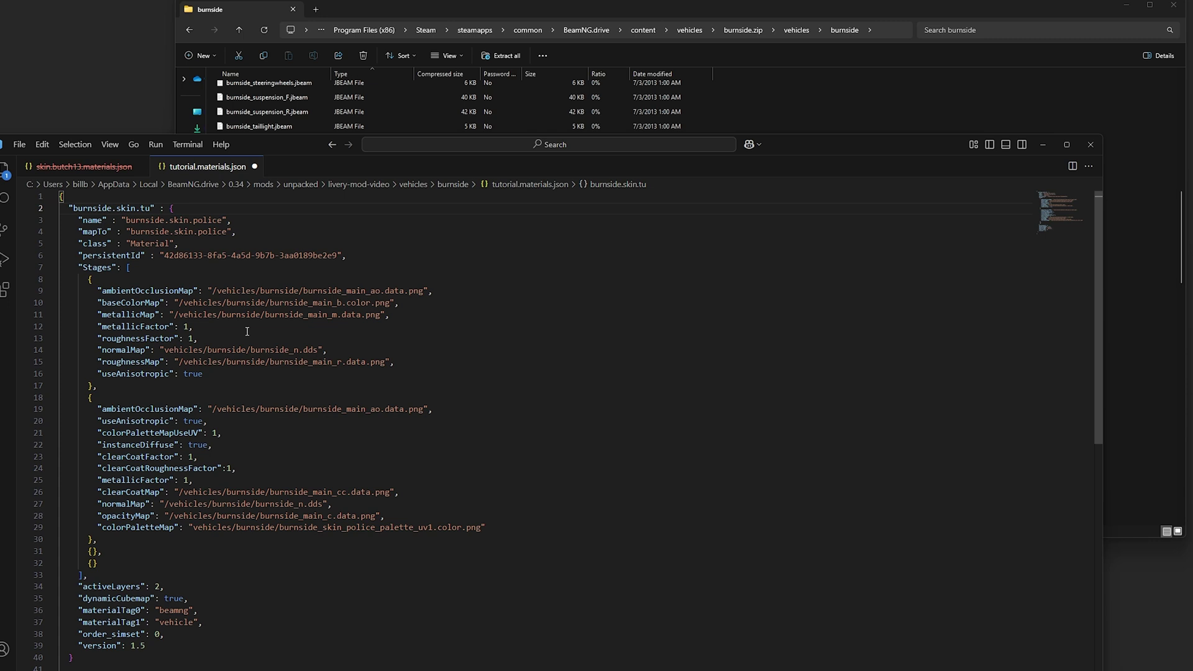
type("torial")
double_click(214, 221)
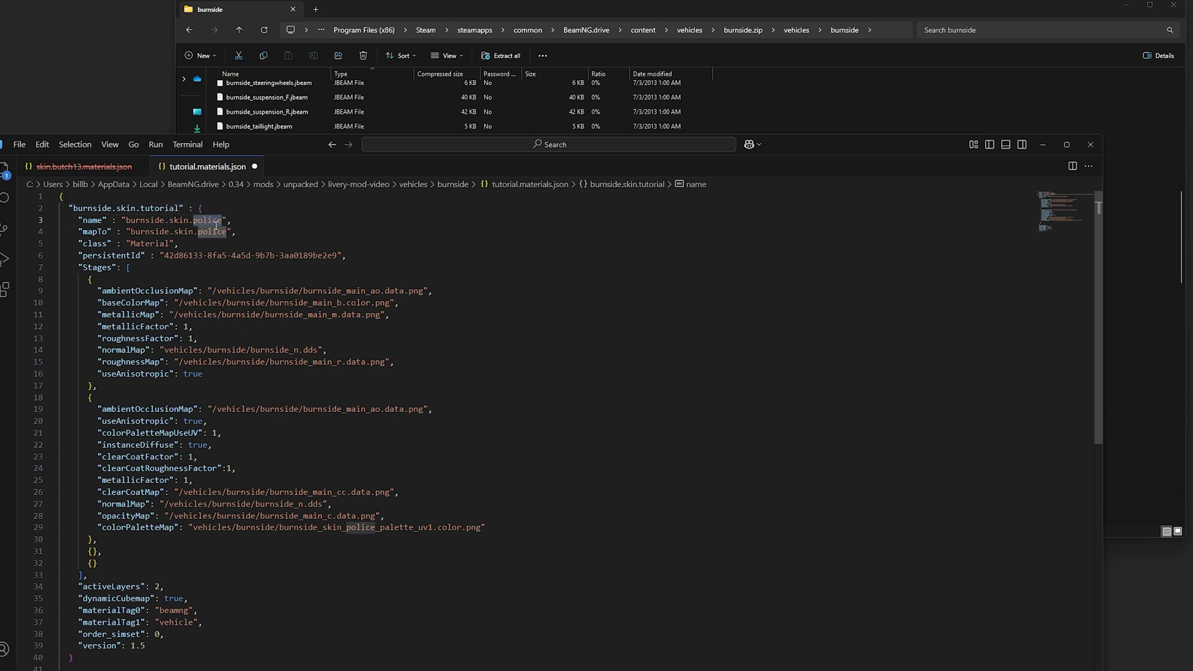
type("tu")
type("torial")
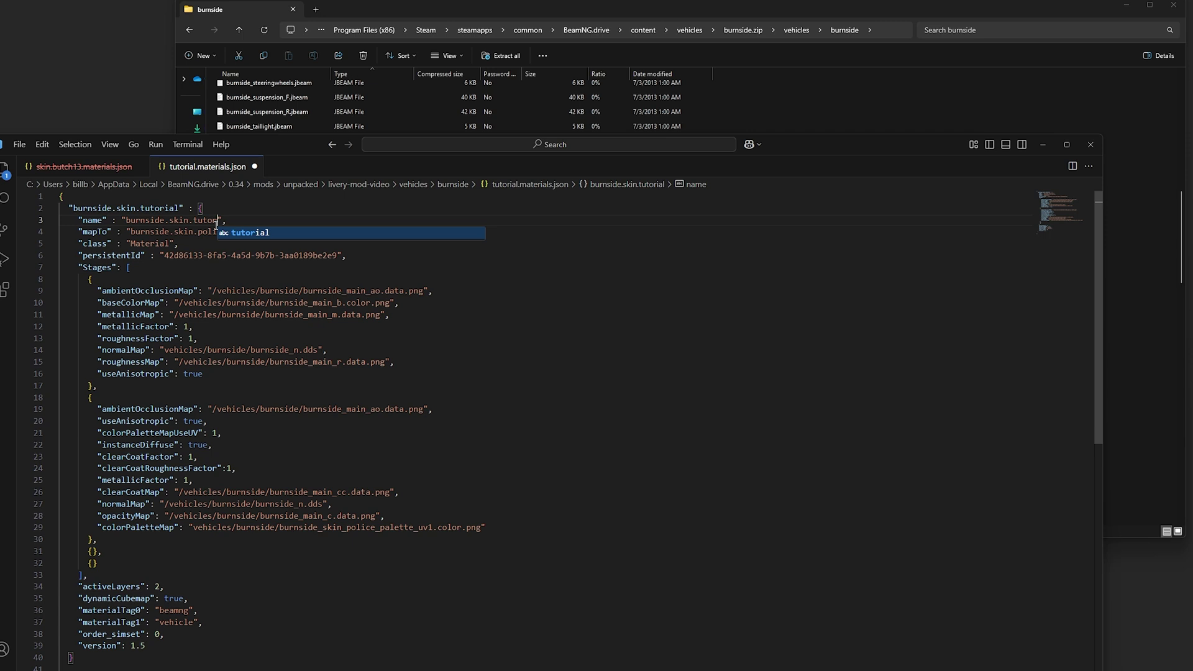
double_click(214, 231)
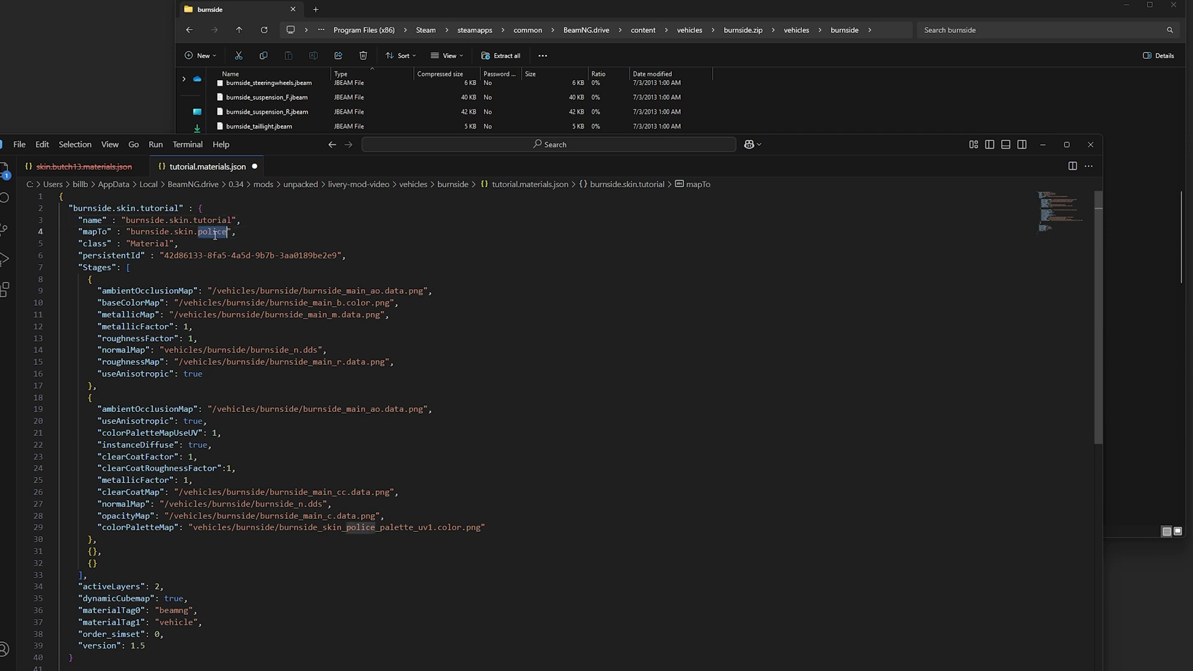
type("tutorial")
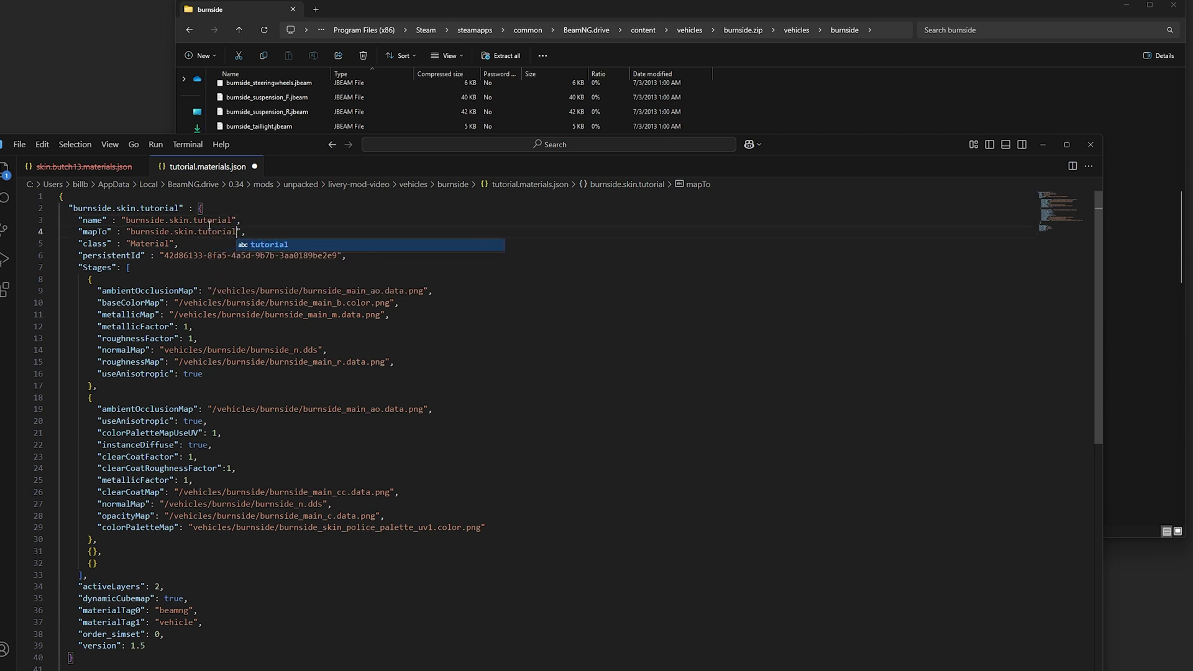
left_click(731, 384)
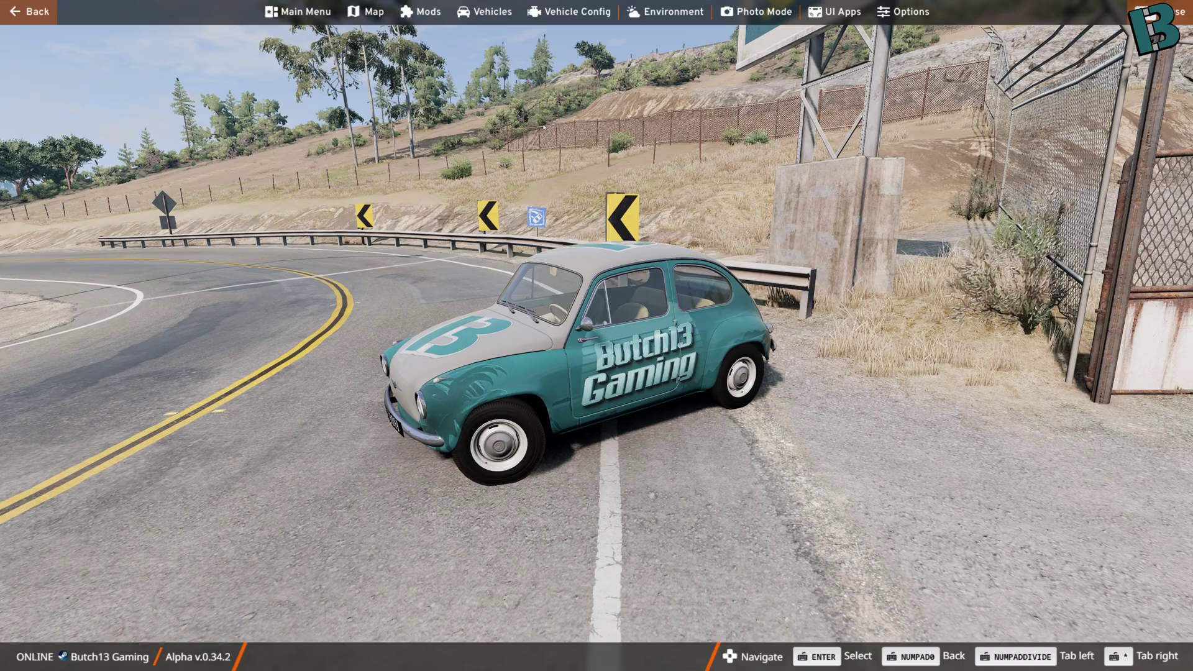
Step: Apply the Double Stripe (Colorable) paint design to the Burnside through Vehicle Config
key("Escape")
key("e")
left_click(560, 17)
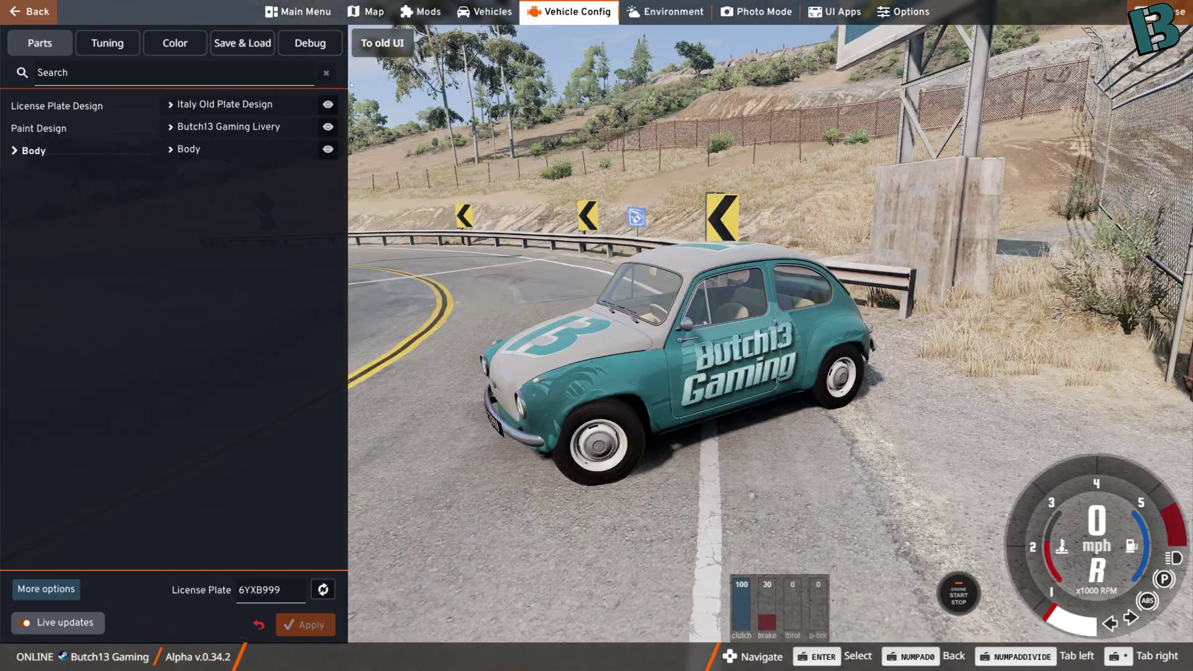
left_click(247, 126)
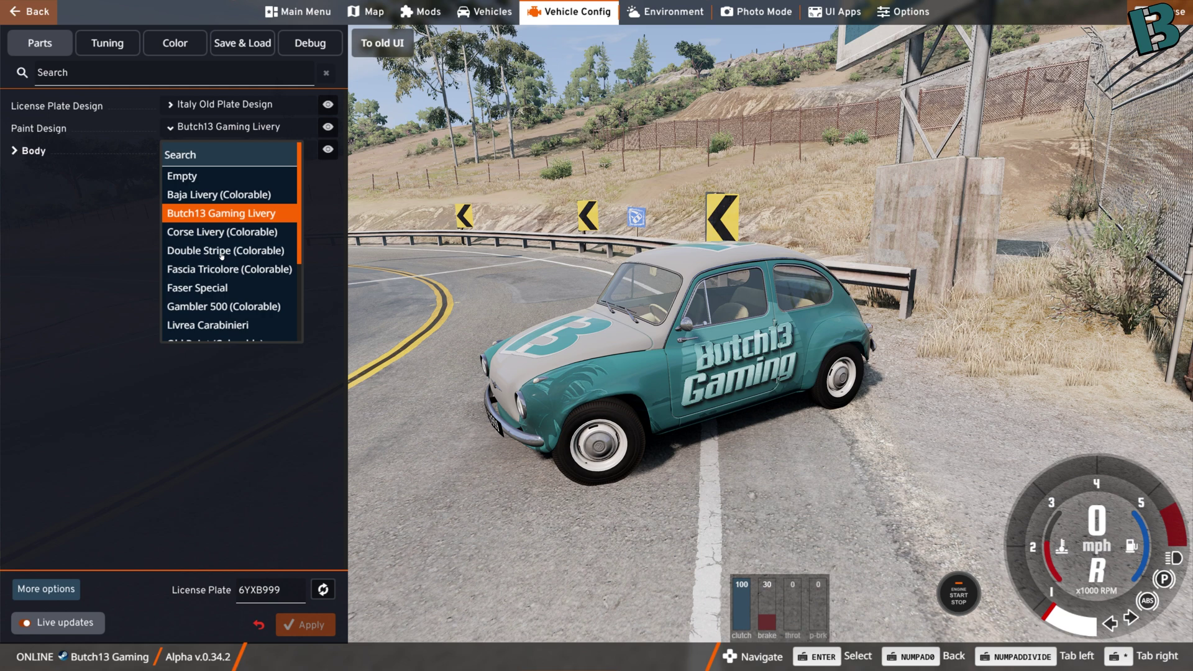
left_click(195, 252)
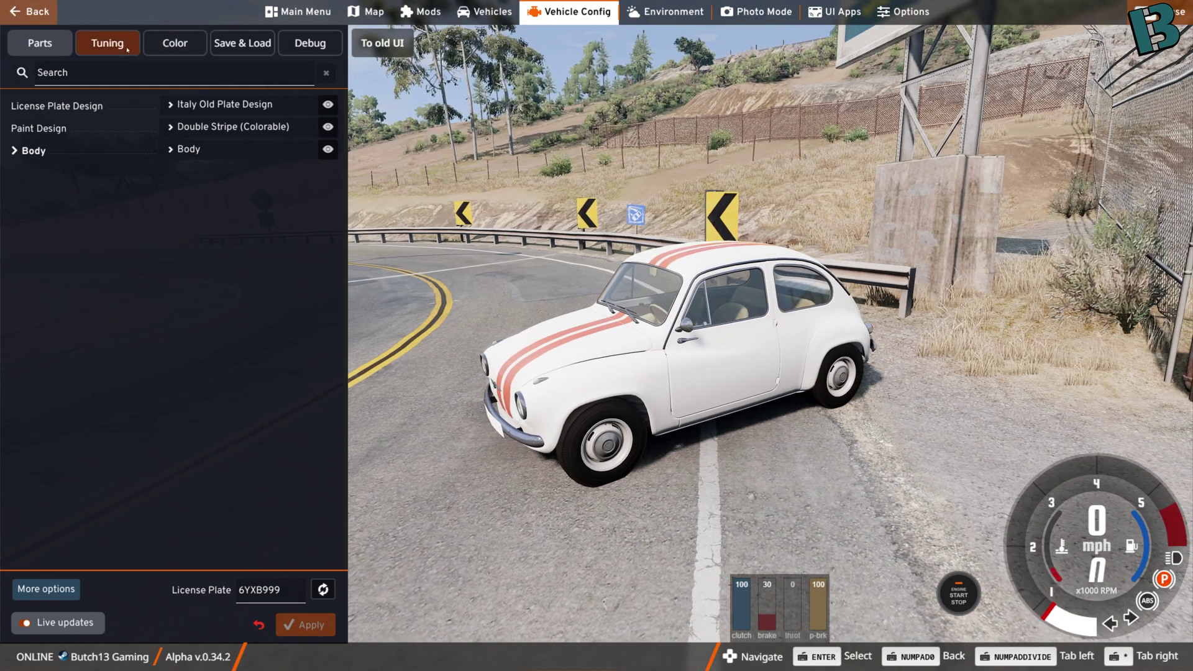
Step: Paint the body a saved teal preset and the stripes another saved preset colour
left_click(171, 43)
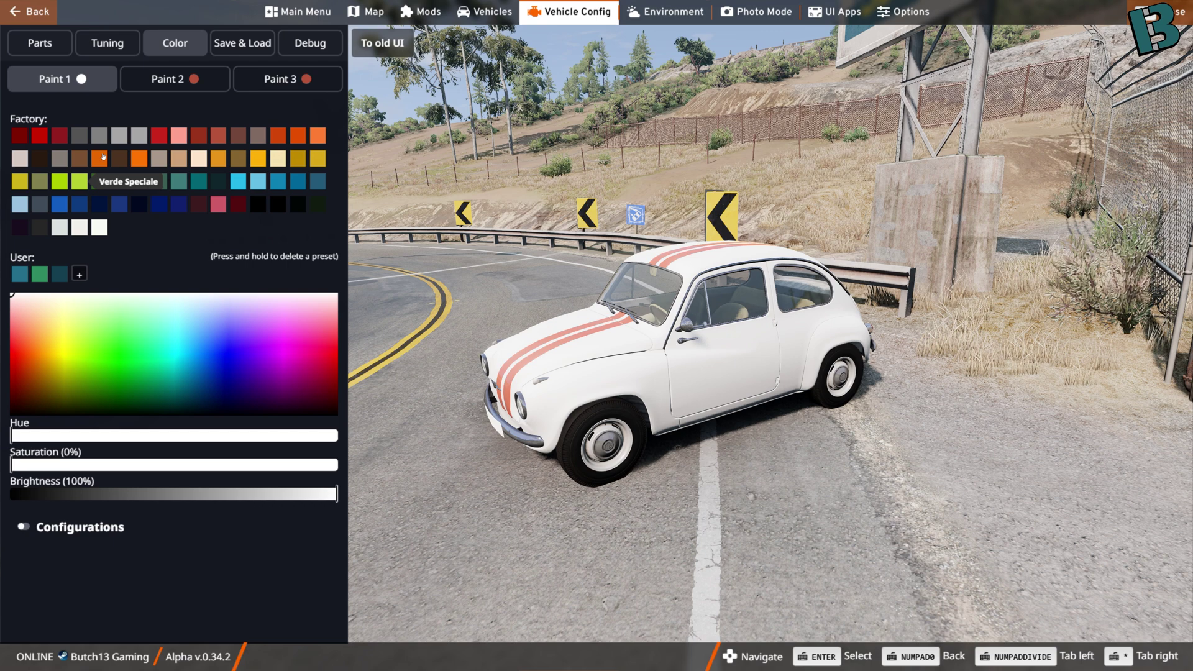
left_click(20, 274)
left_click(167, 79)
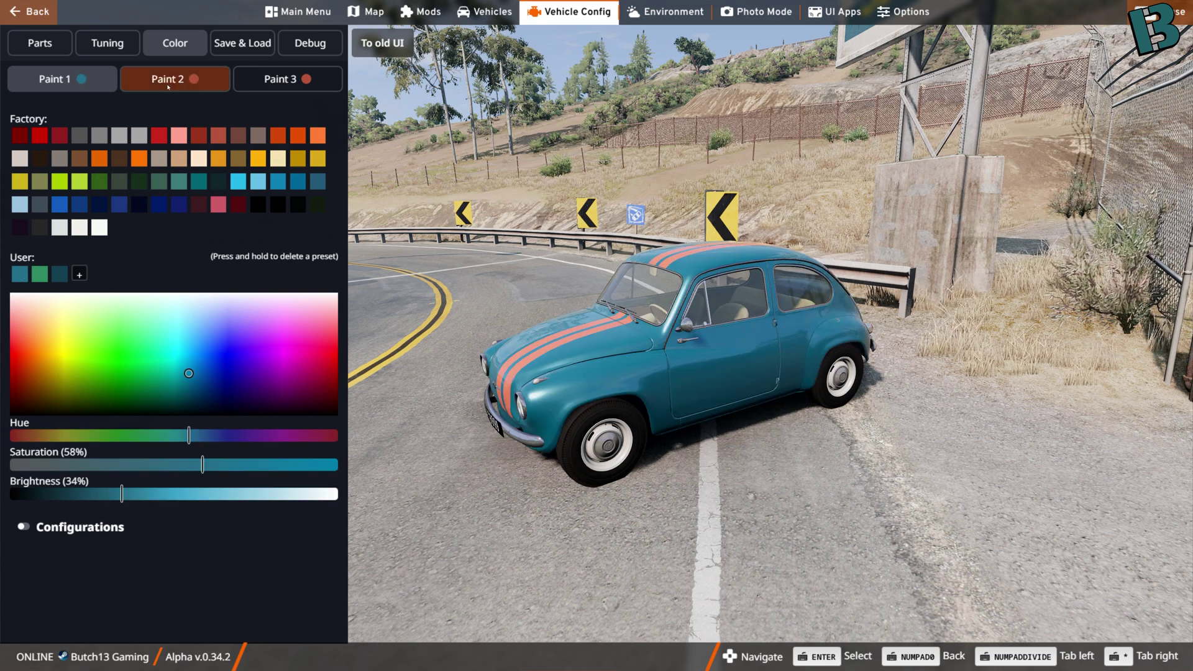
left_click(39, 273)
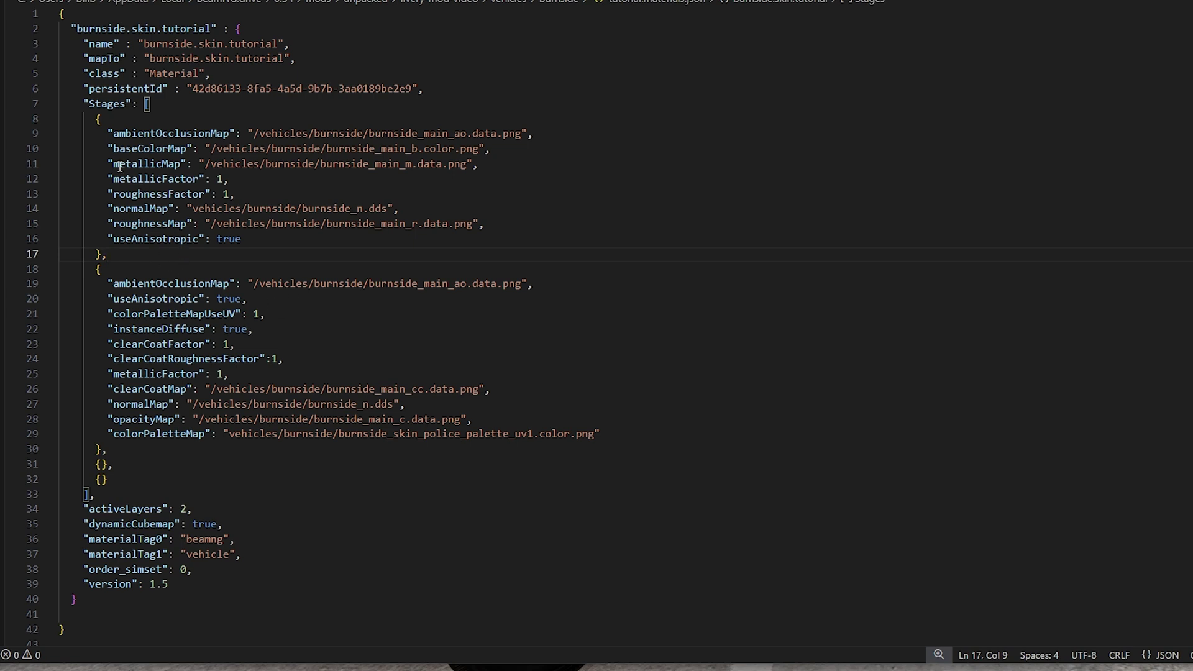
Step: Copy the first stage's baseColorMap line and paste it on a new line in the second stage
left_click_drag(106, 149, 177, 147)
left_click_drag(100, 118, 127, 249)
left_click(229, 179)
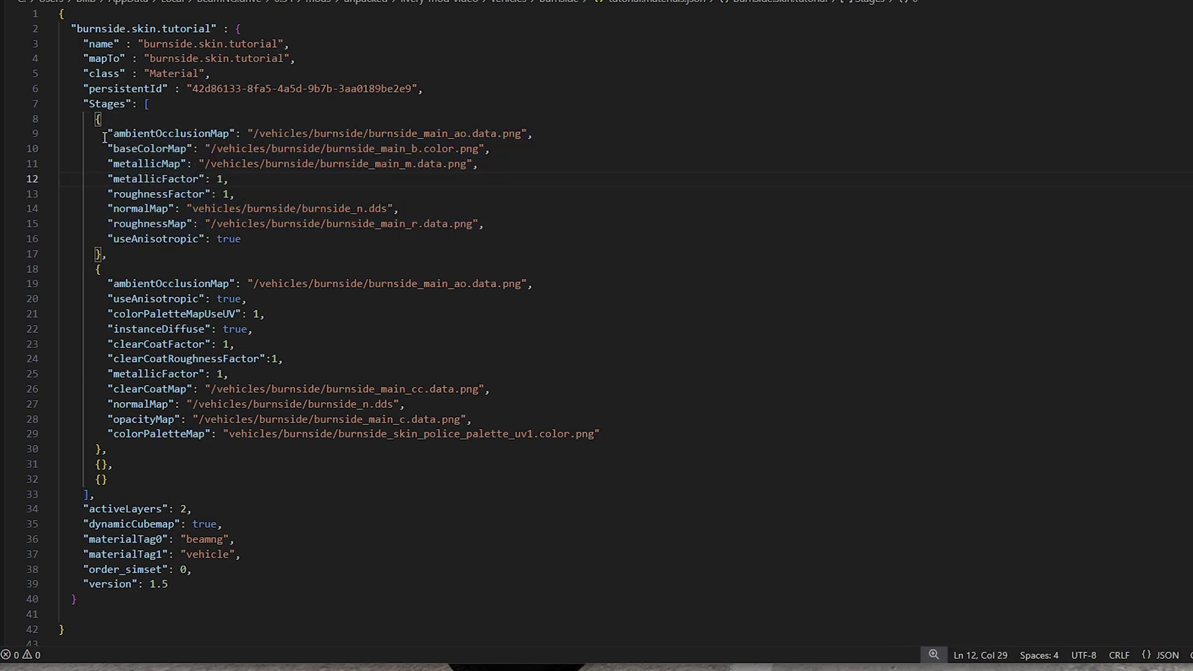
left_click_drag(107, 149, 516, 144)
key("ctrl+c")
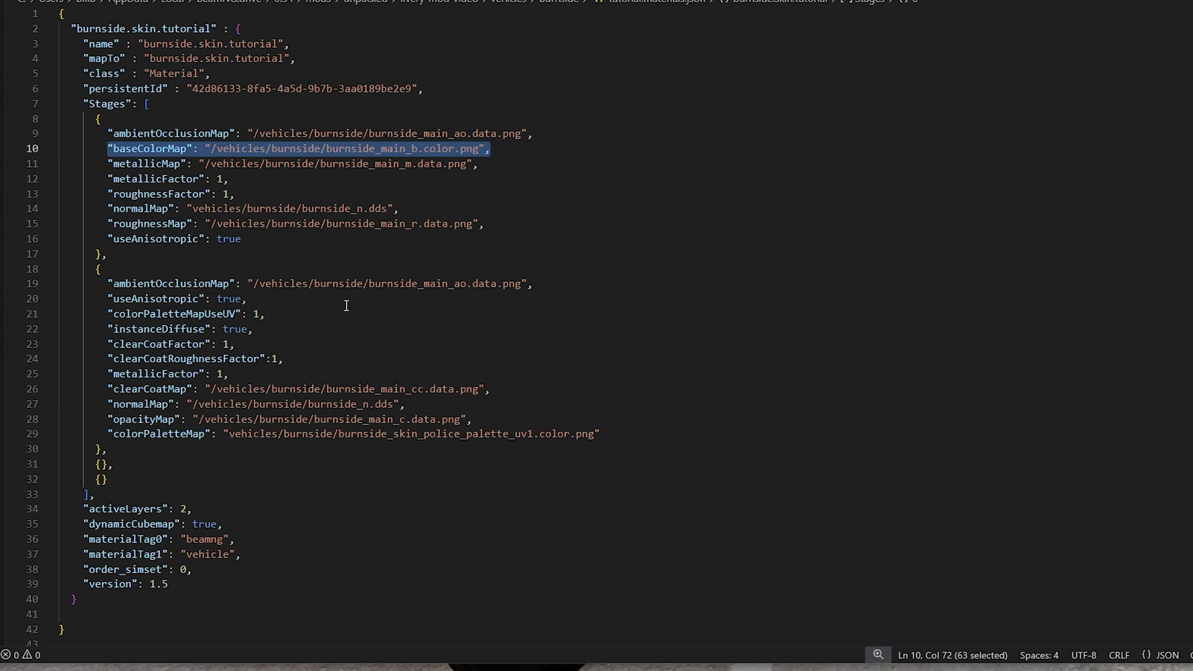
left_click(285, 315)
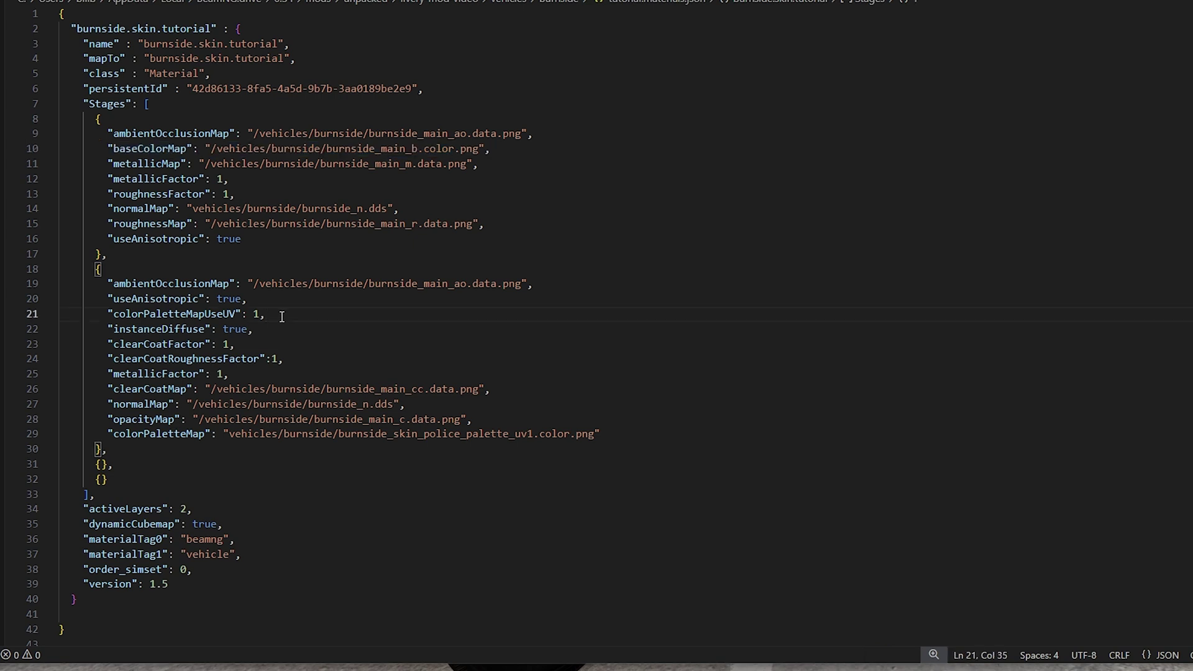
key("Return")
key("ctrl+v")
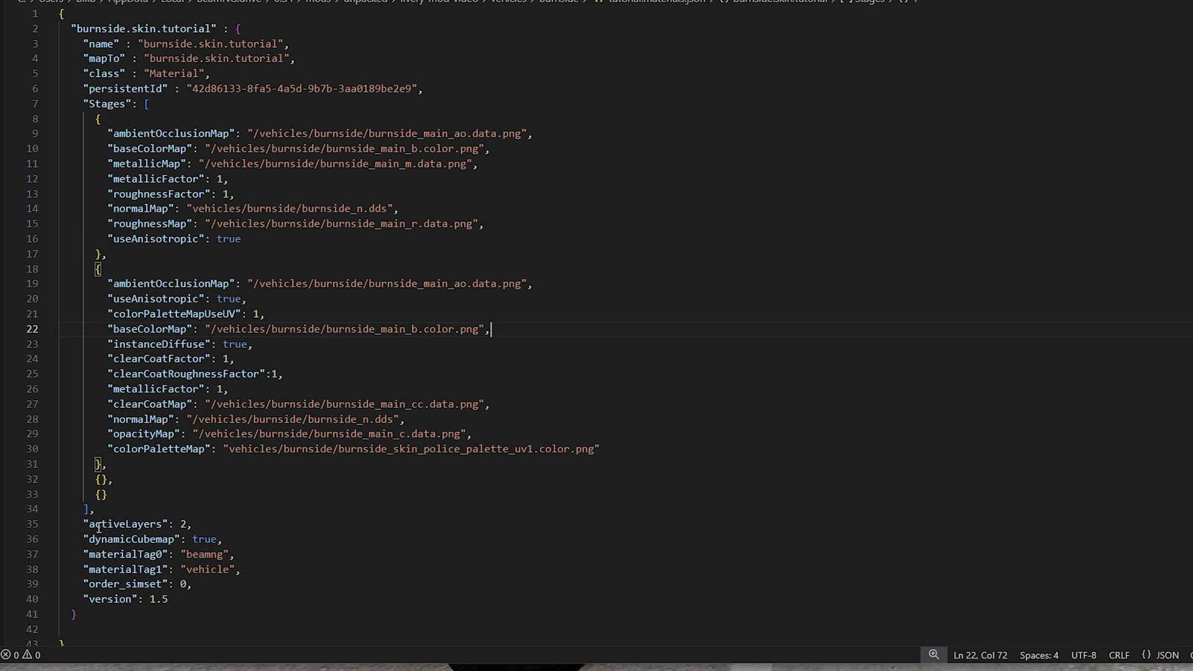
Step: Review the second stage's clearCoatFactor and the activeLayers value of 2
left_click(193, 149)
double_click(200, 353)
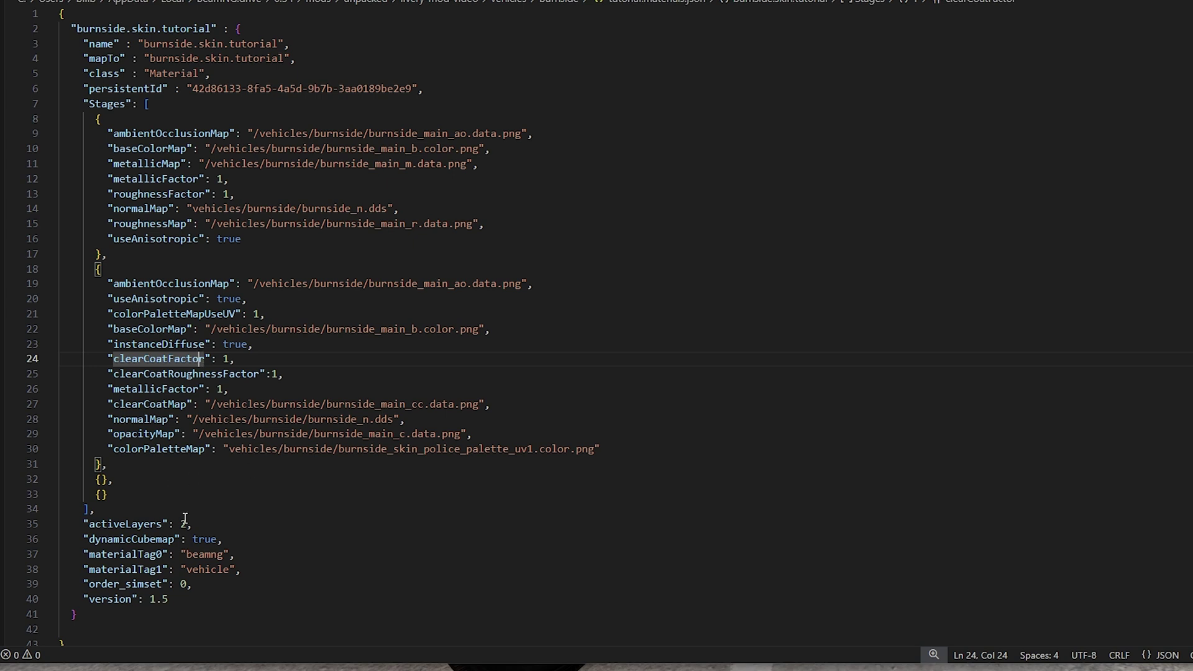
left_click_drag(187, 522, 183, 520)
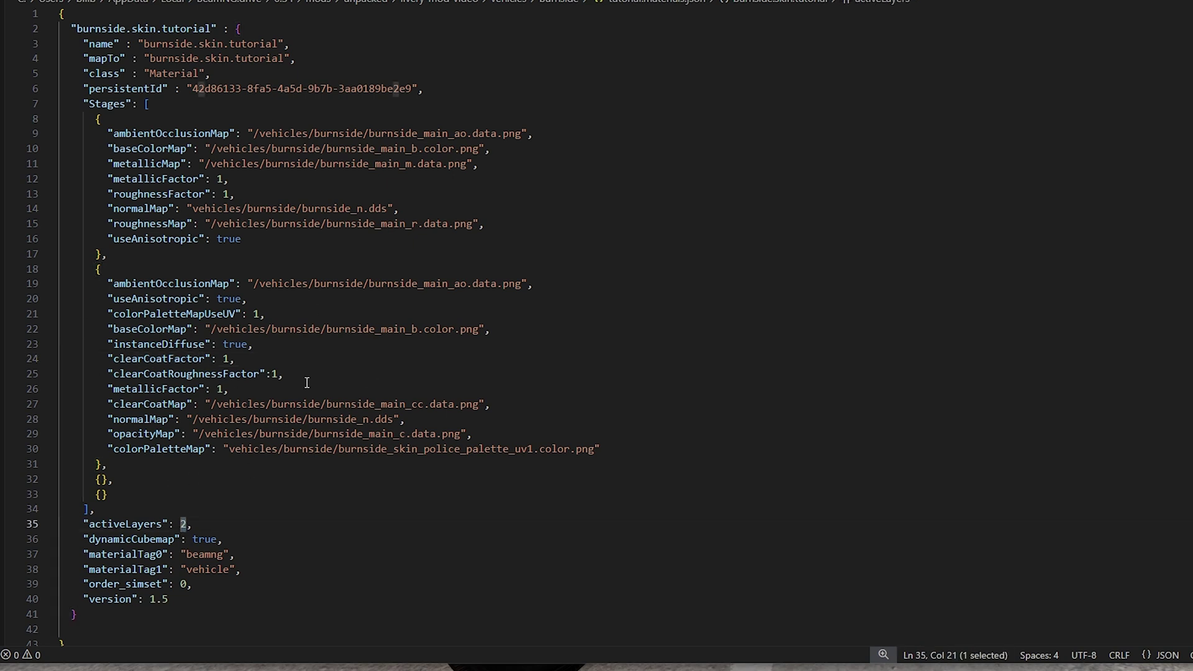
left_click(314, 528)
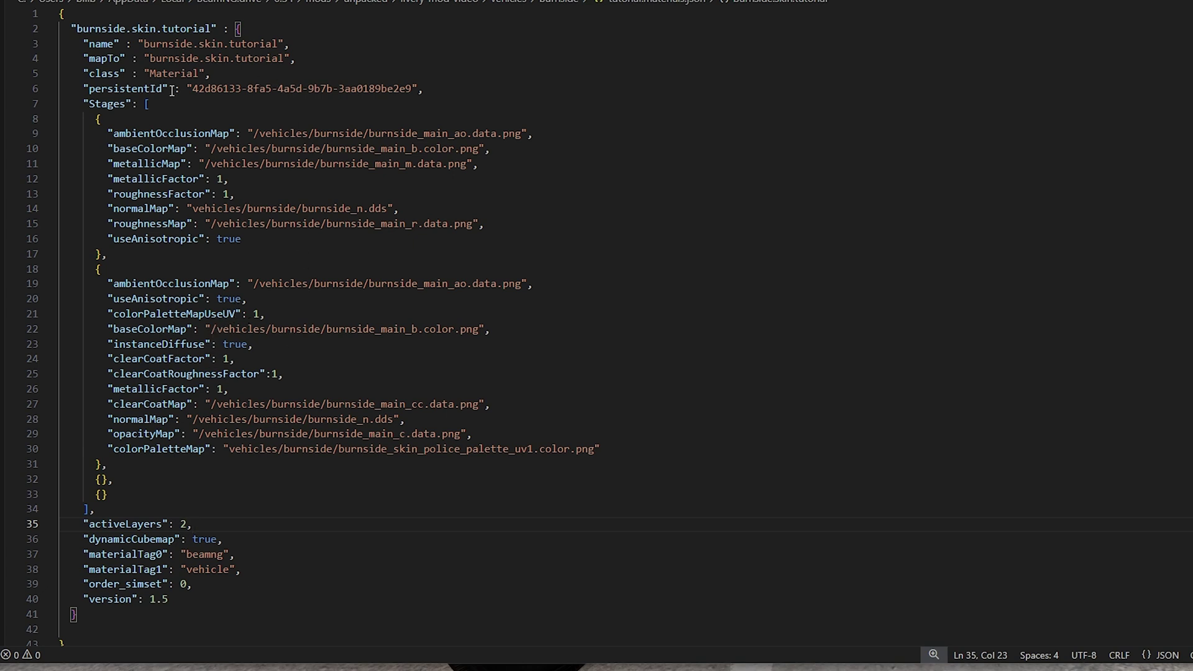
Step: Delete the persistentId line on line 6 and the empty line it leaves behind
left_click_drag(425, 88, 53, 88)
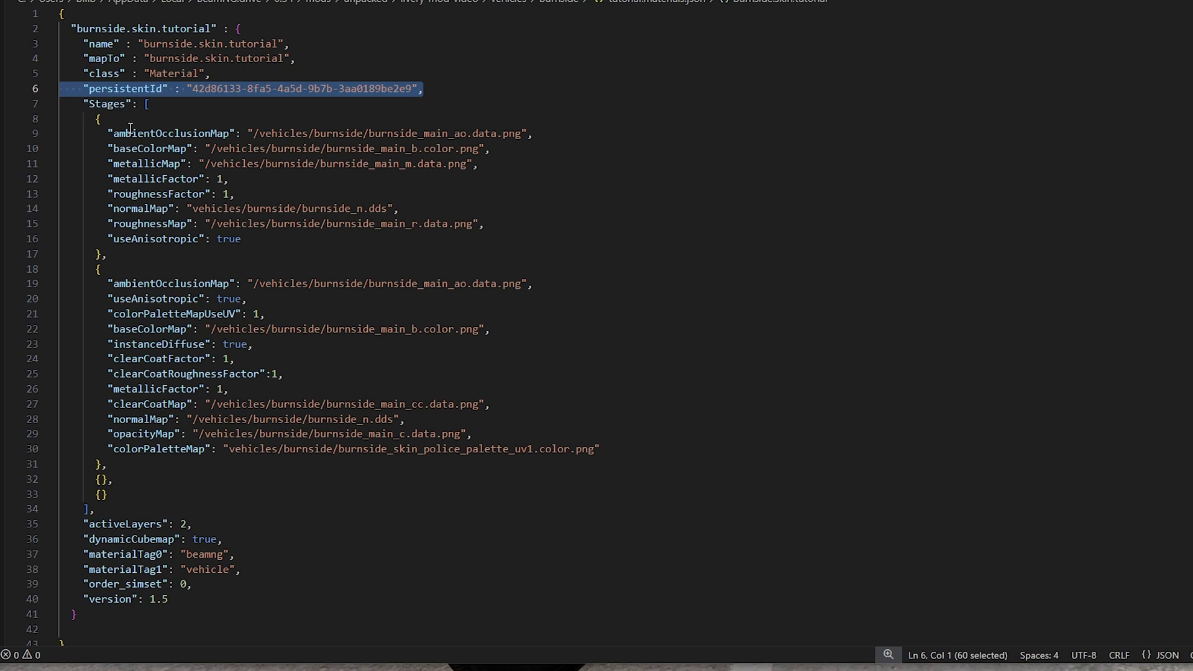
key("BackSpace")
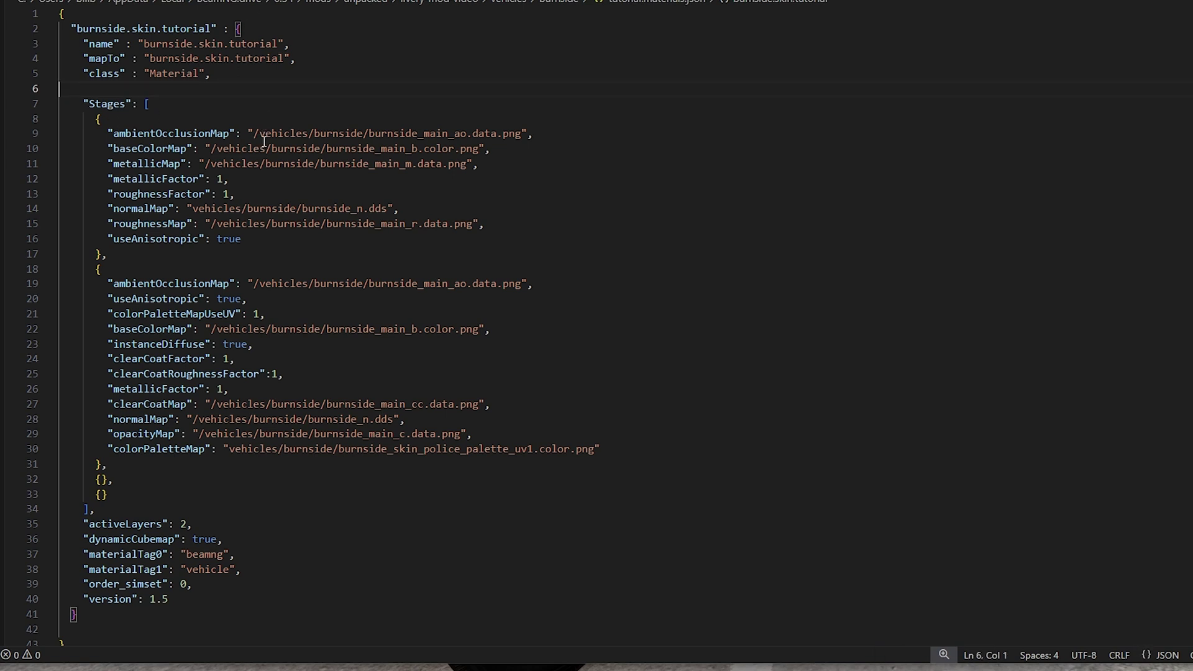
key("BackSpace")
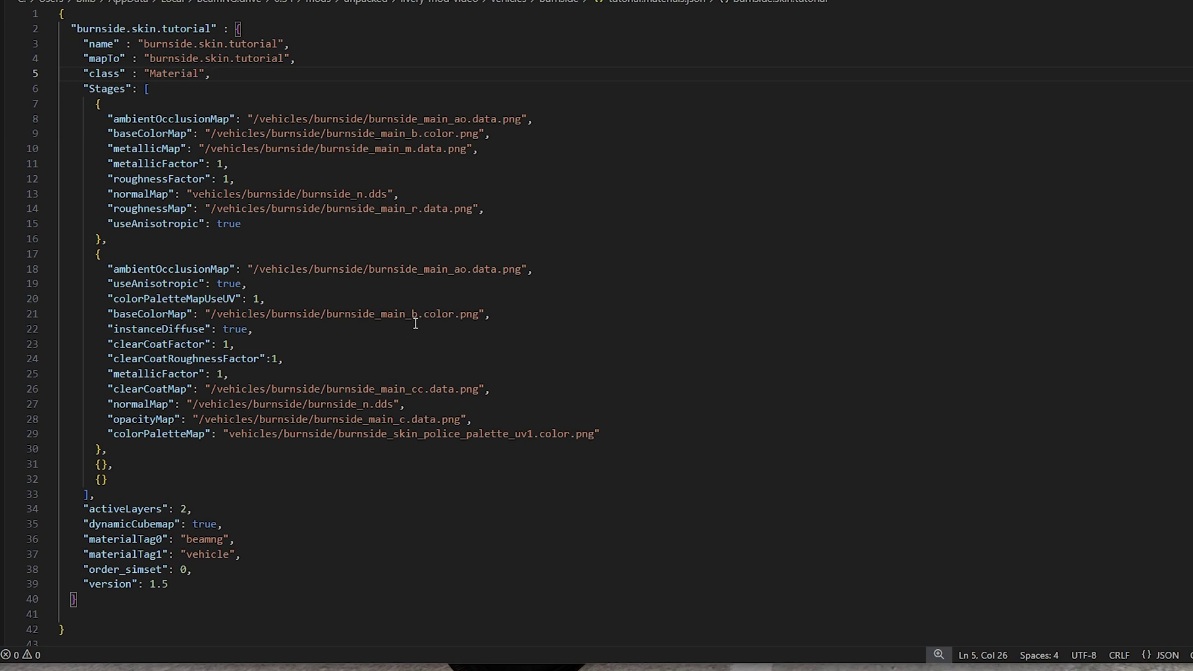
Step: Replace burnside_main_b.color.png in the second stage's baseColorMap path with stupid-lines.png
left_click(397, 314)
left_click(236, 316)
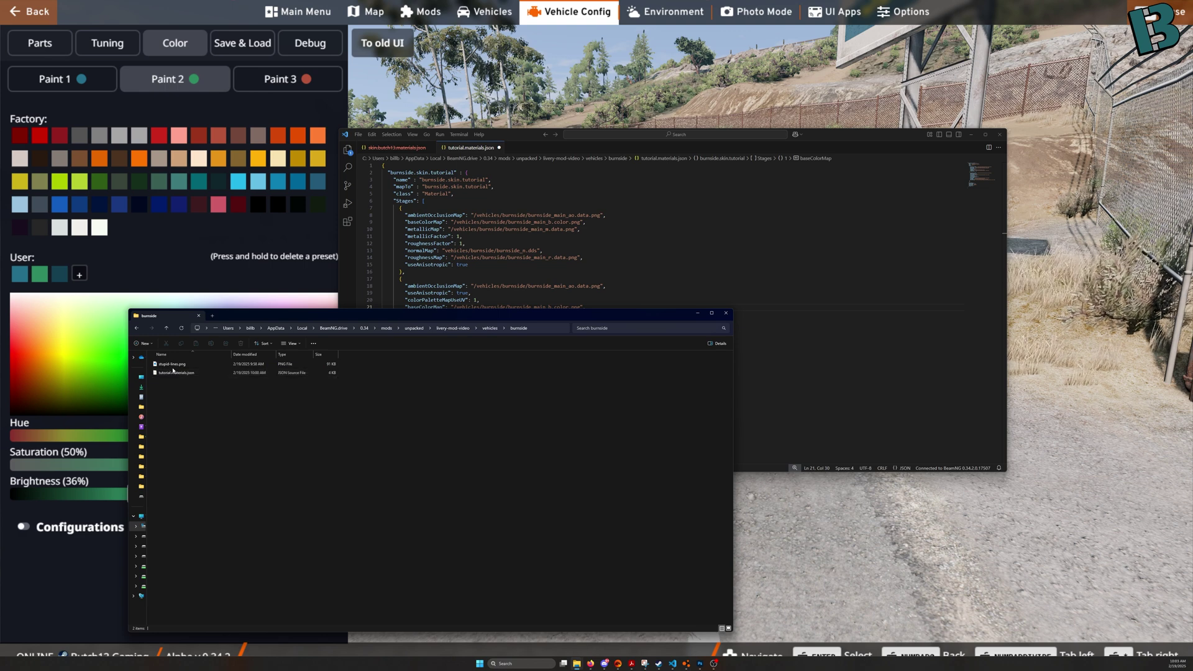
left_click(183, 365)
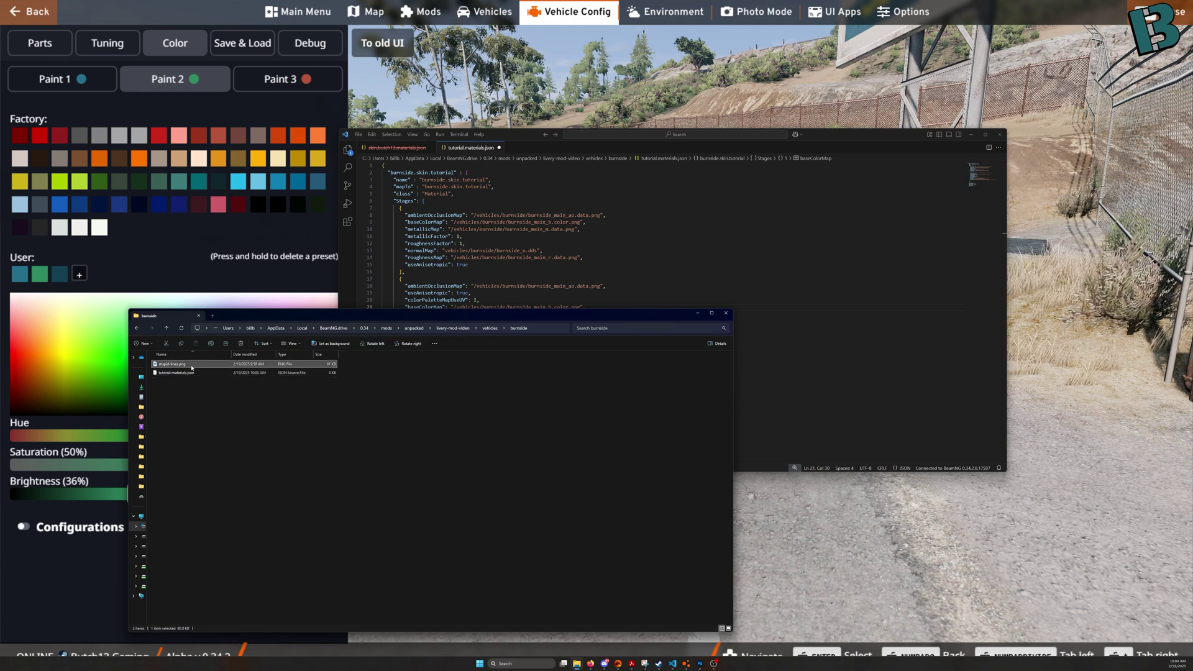
key("F2")
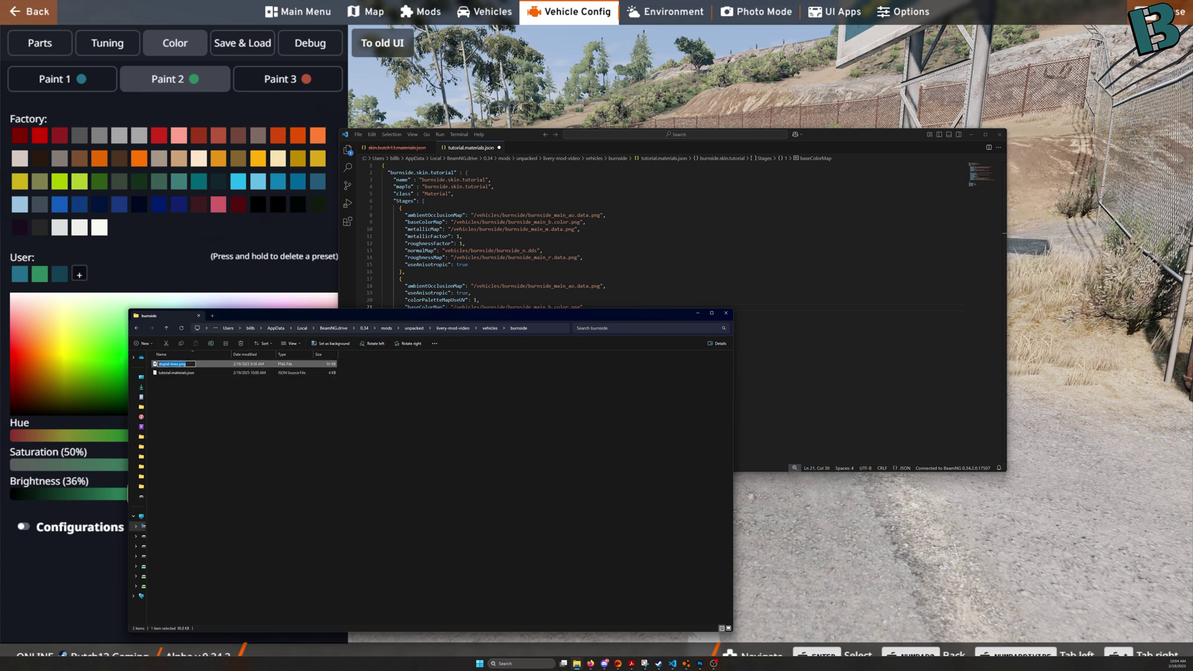
left_click(713, 291)
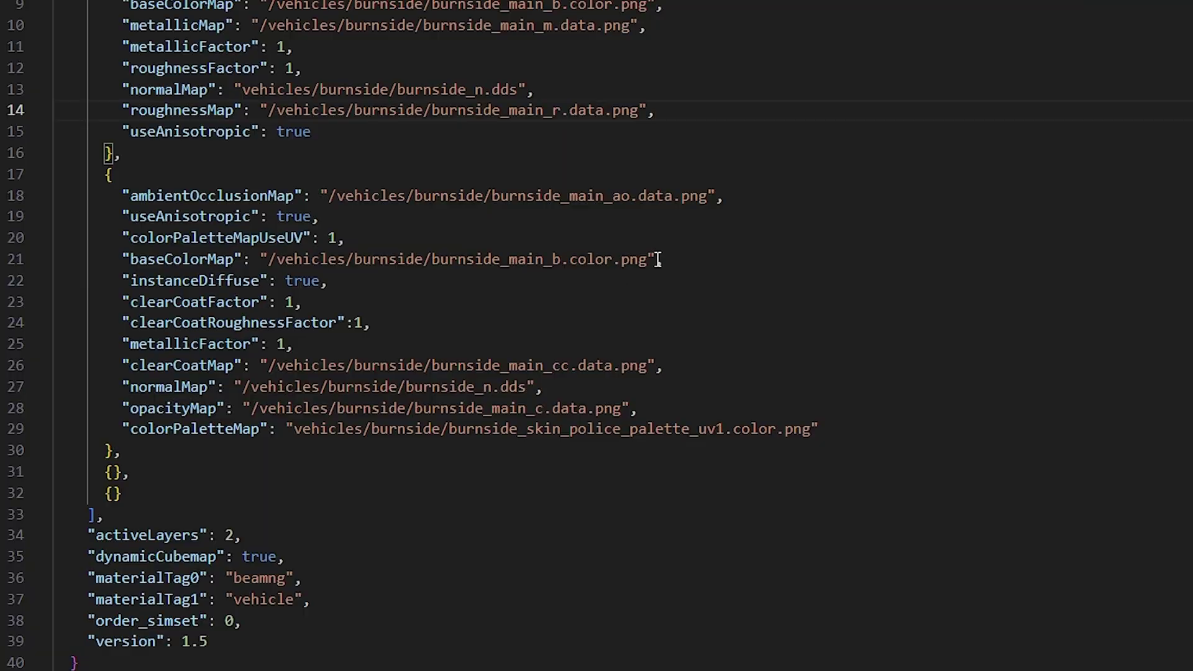
left_click_drag(647, 259, 433, 259)
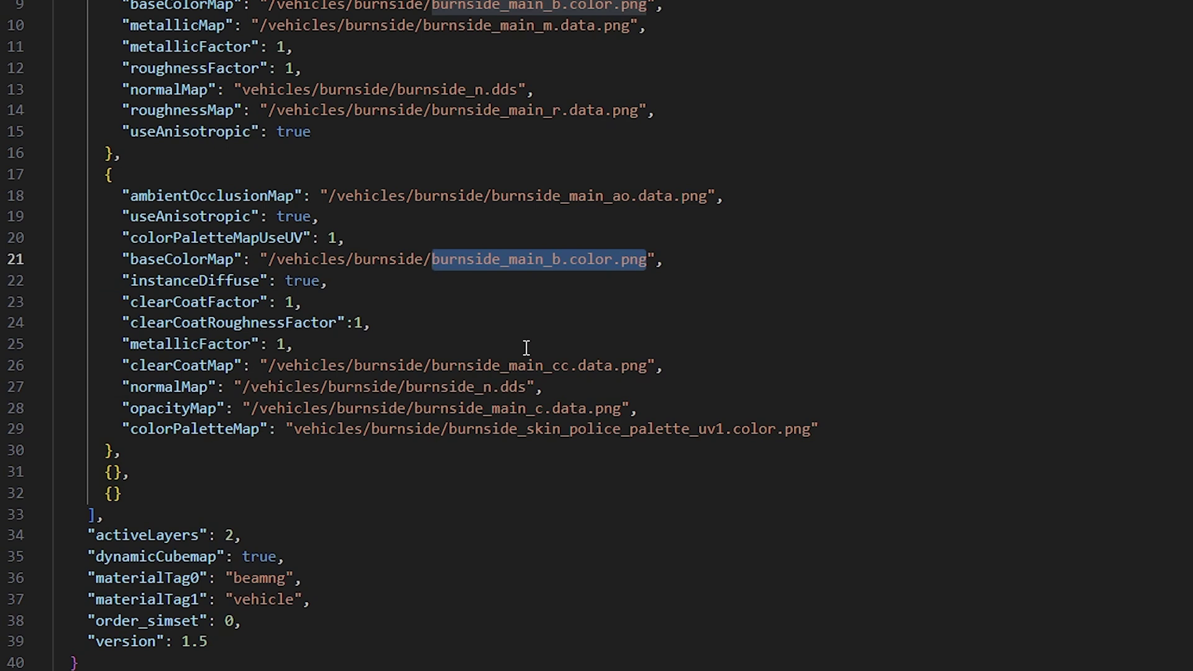
type("stupid-lines.png")
left_click(699, 332)
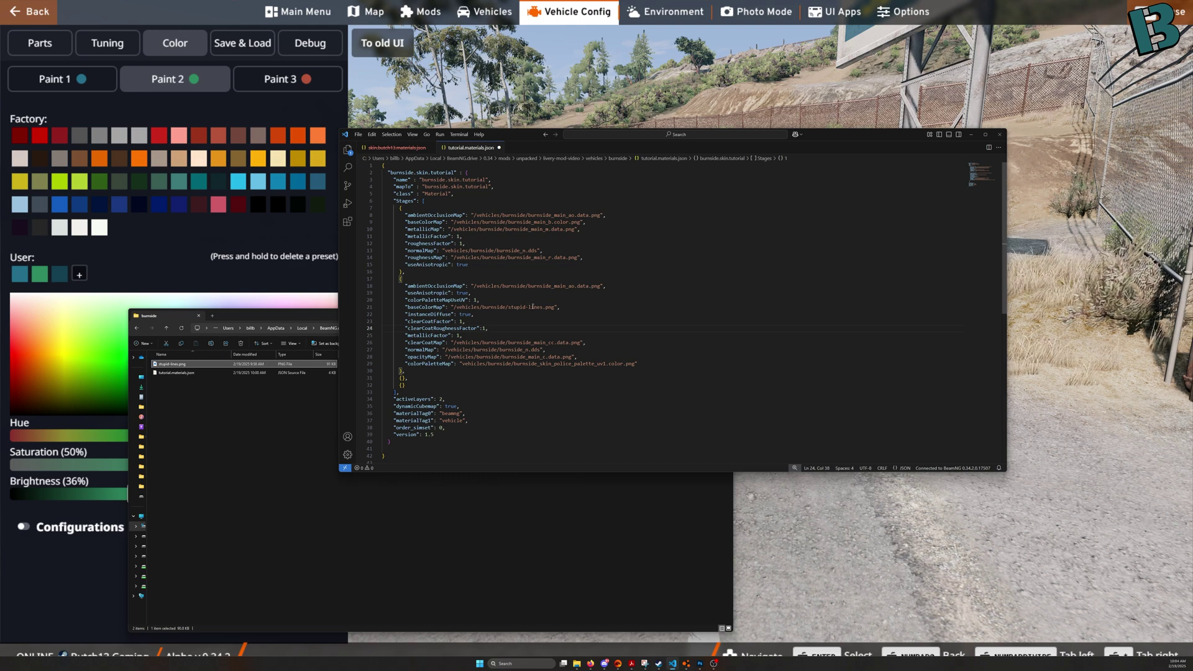
Step: Open dynamicDecals/main.jbeam from the burnside.zip window in VS Code
key("alt+Tab")
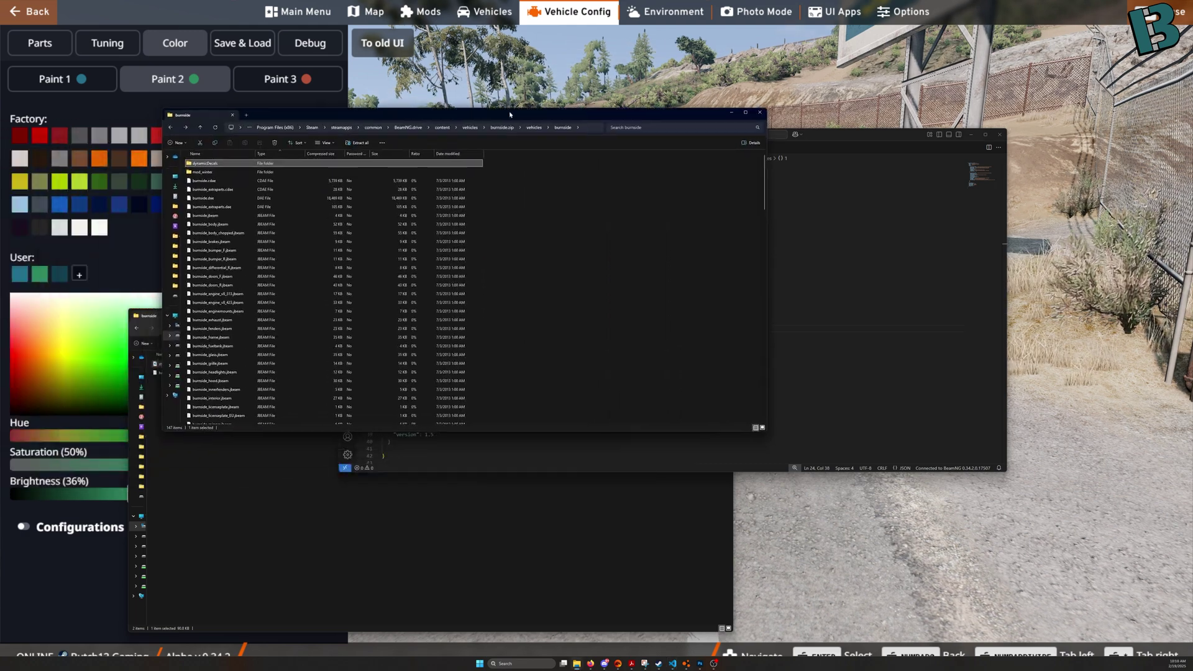
left_click_drag(507, 117, 662, 3)
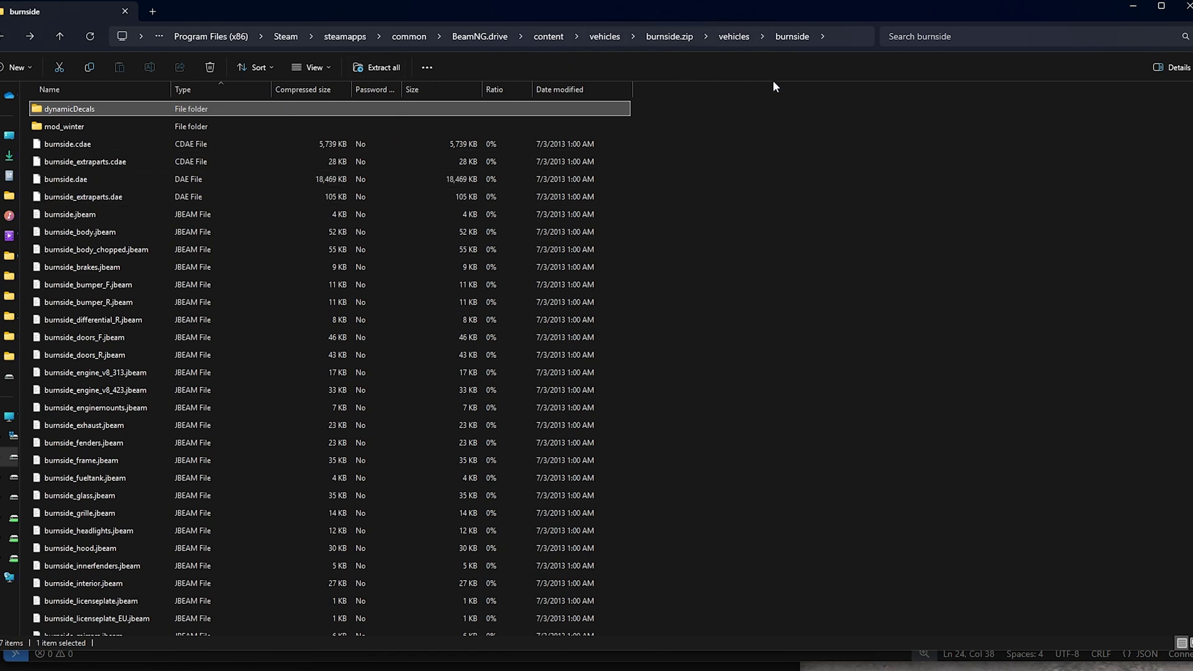
double_click(96, 109)
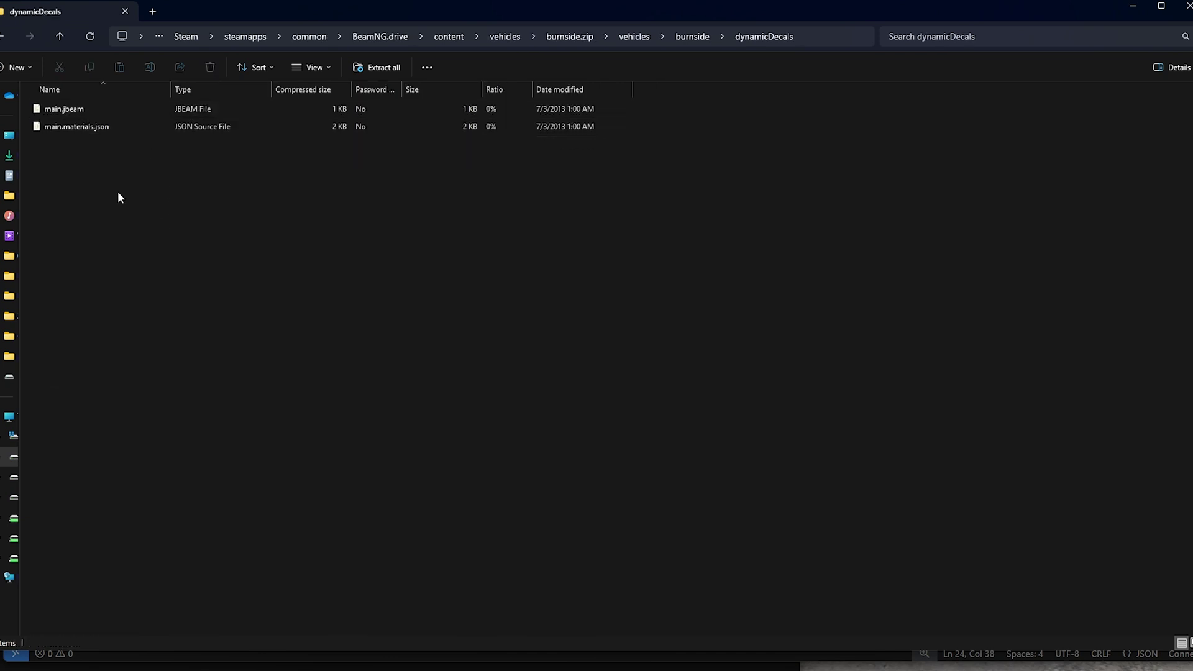
double_click(66, 115)
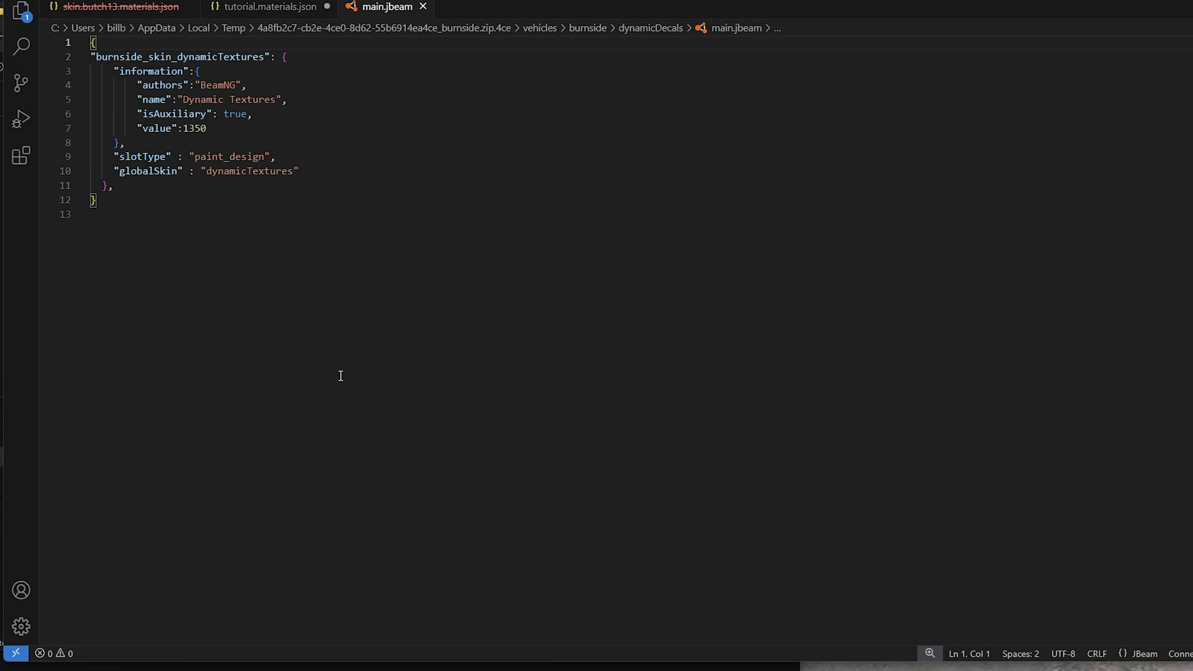
Step: Start Save As and browse to 0.34\mods\unpacked\livery-mod-video\vehicles\burnside
left_click(359, 364)
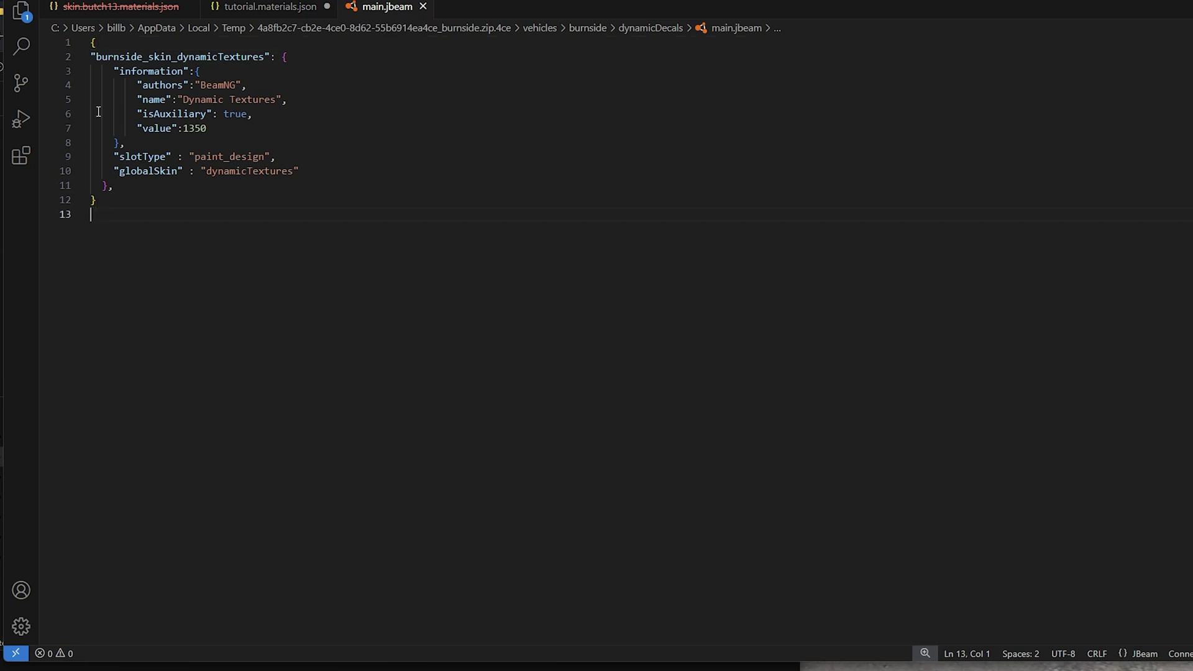
left_click(39, 1)
left_click(98, 261)
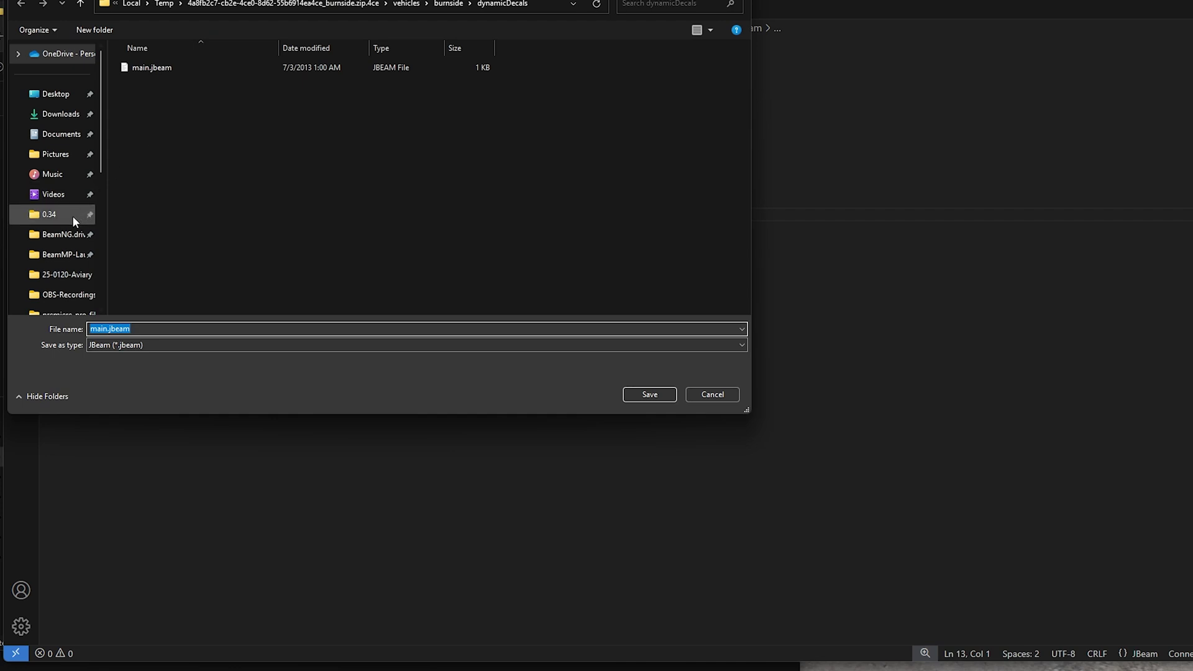
left_click(73, 215)
double_click(145, 120)
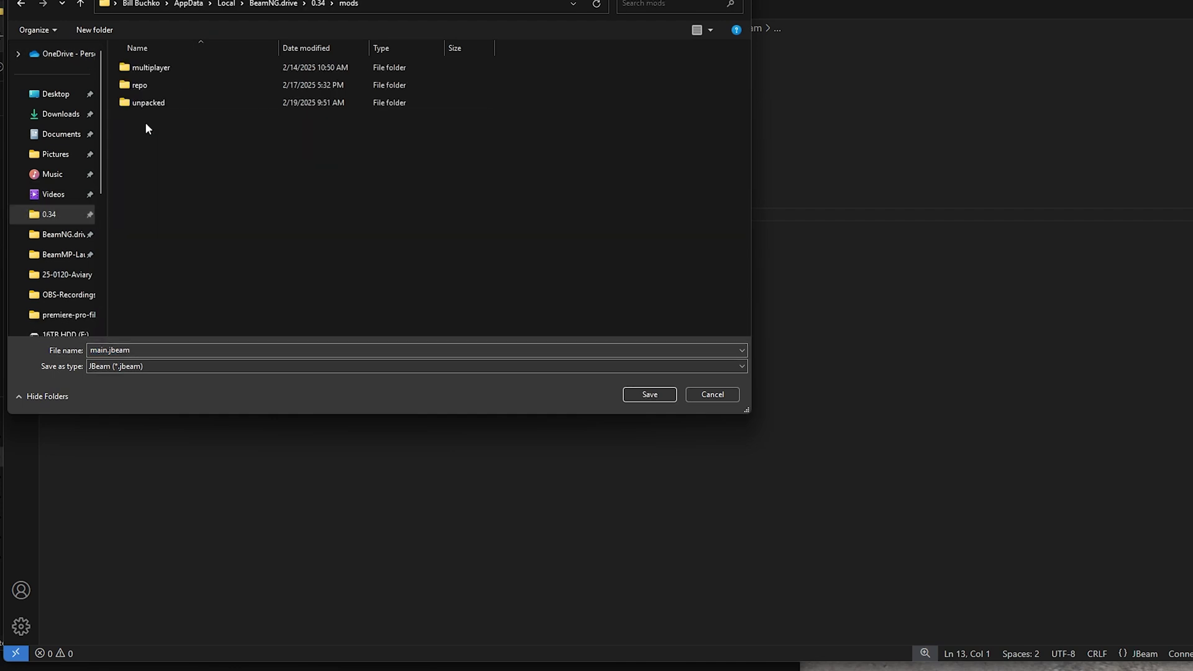
double_click(153, 103)
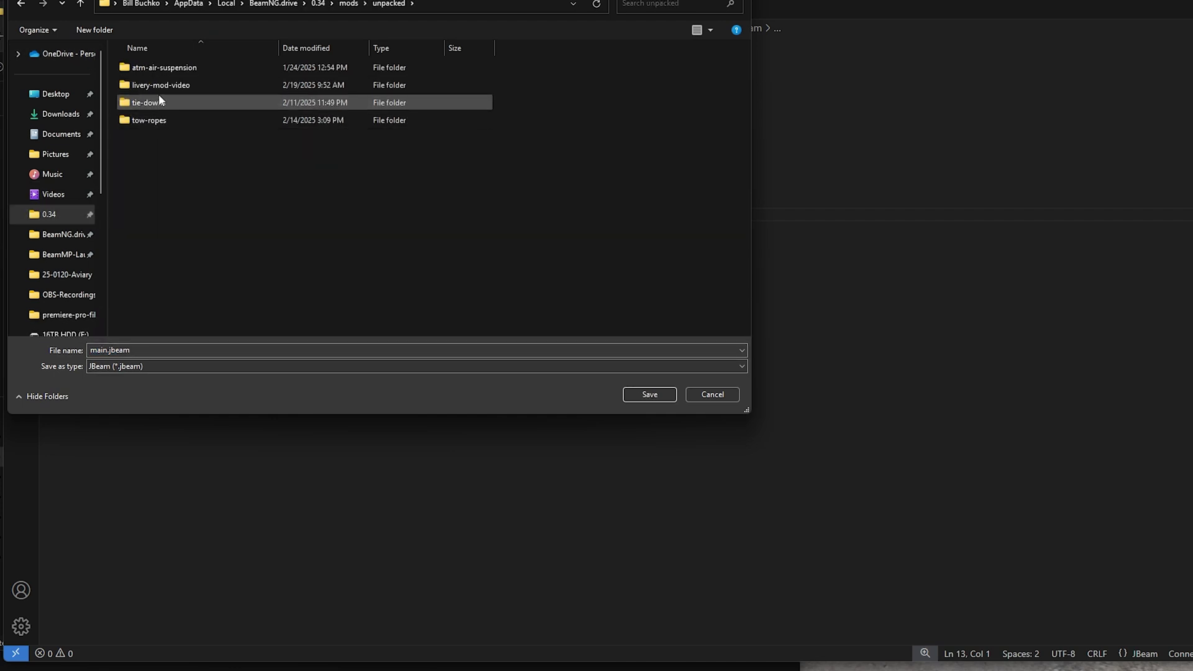
double_click(160, 86)
double_click(155, 67)
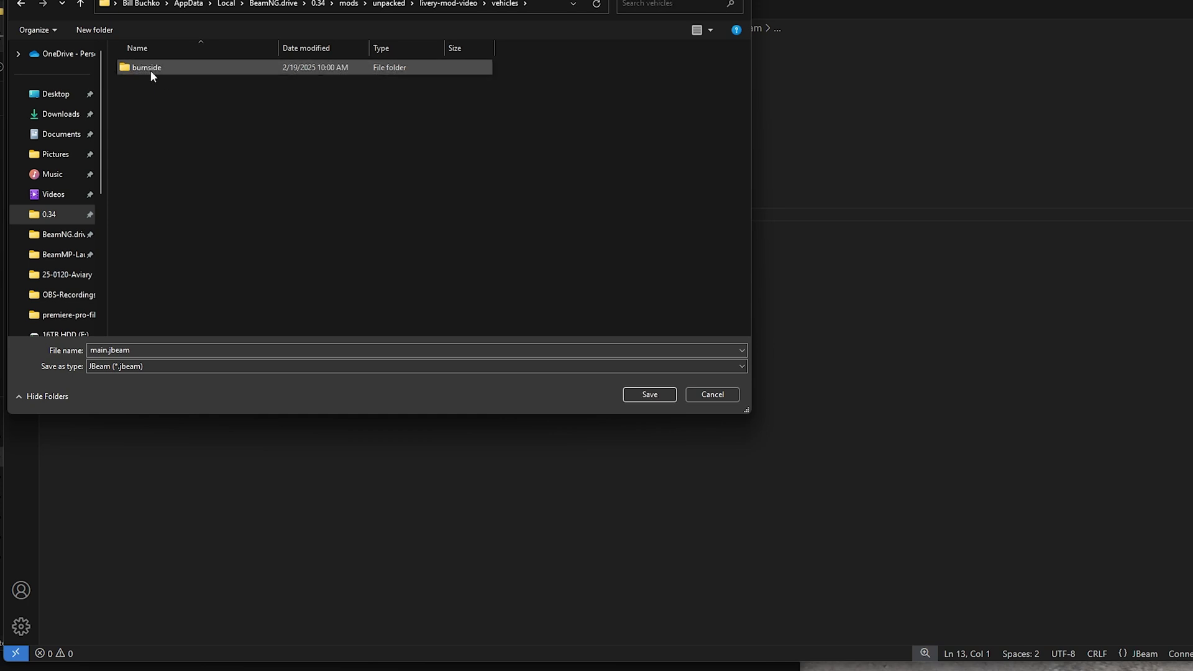
double_click(151, 69)
Step: Change the file name from main to tutorial_mod_skin.jbeam
left_click(107, 349)
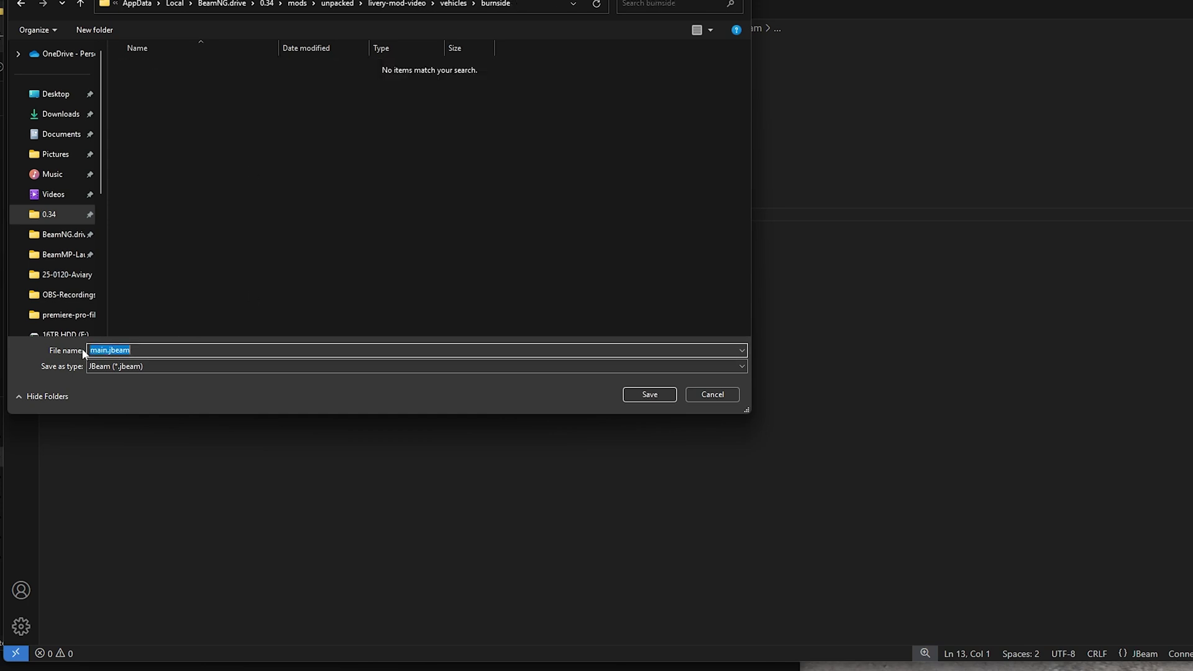
left_click(100, 349)
double_click(105, 350)
type("s")
key("BackSpace")
type("tutorial_mod_skin")
Step: Save tutorial_mod_skin.jbeam and rename the skin key to burnside_skin_tutorial
left_click(649, 395)
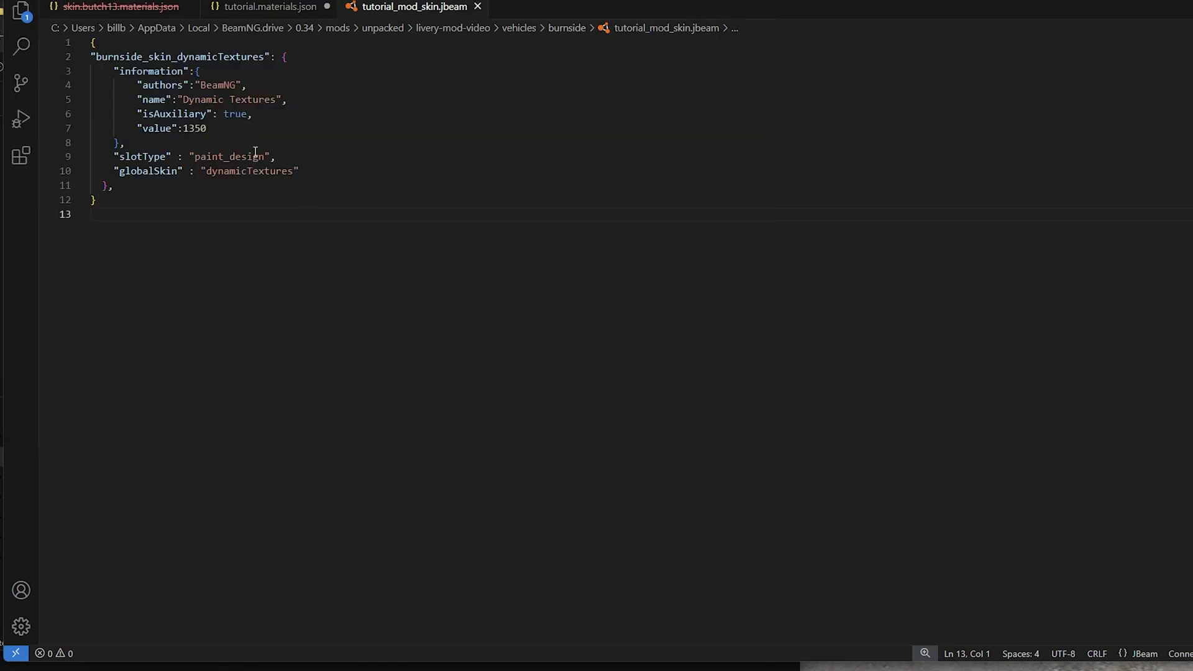
left_click(466, 153)
double_click(194, 55)
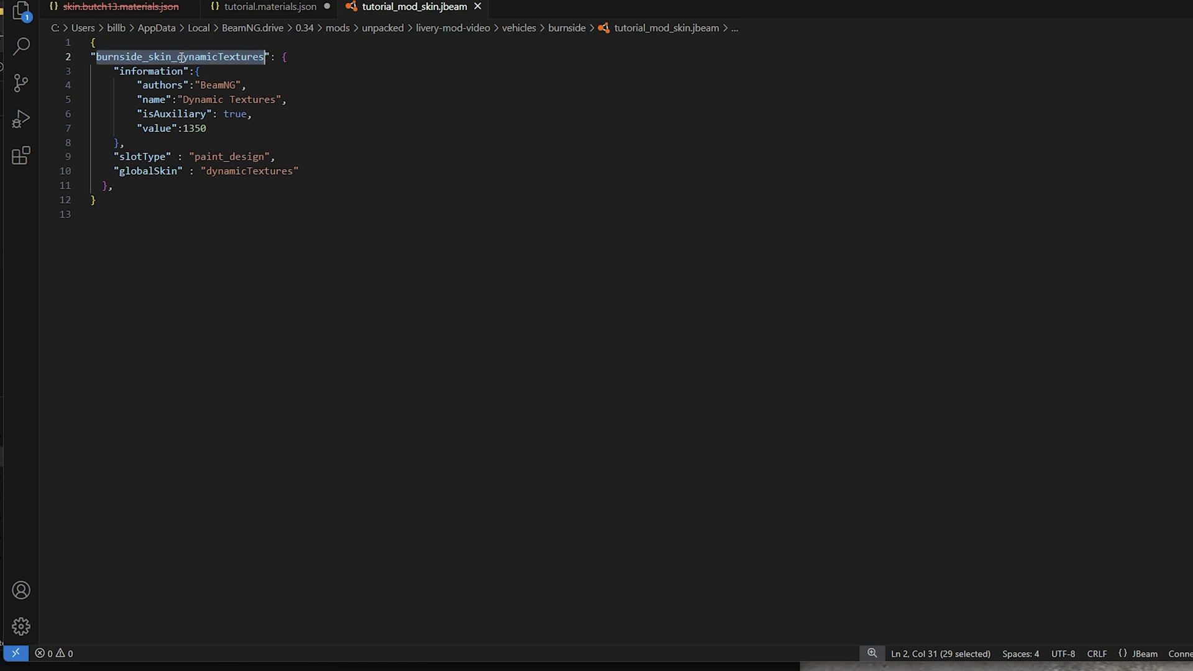
left_click_drag(177, 56, 264, 56)
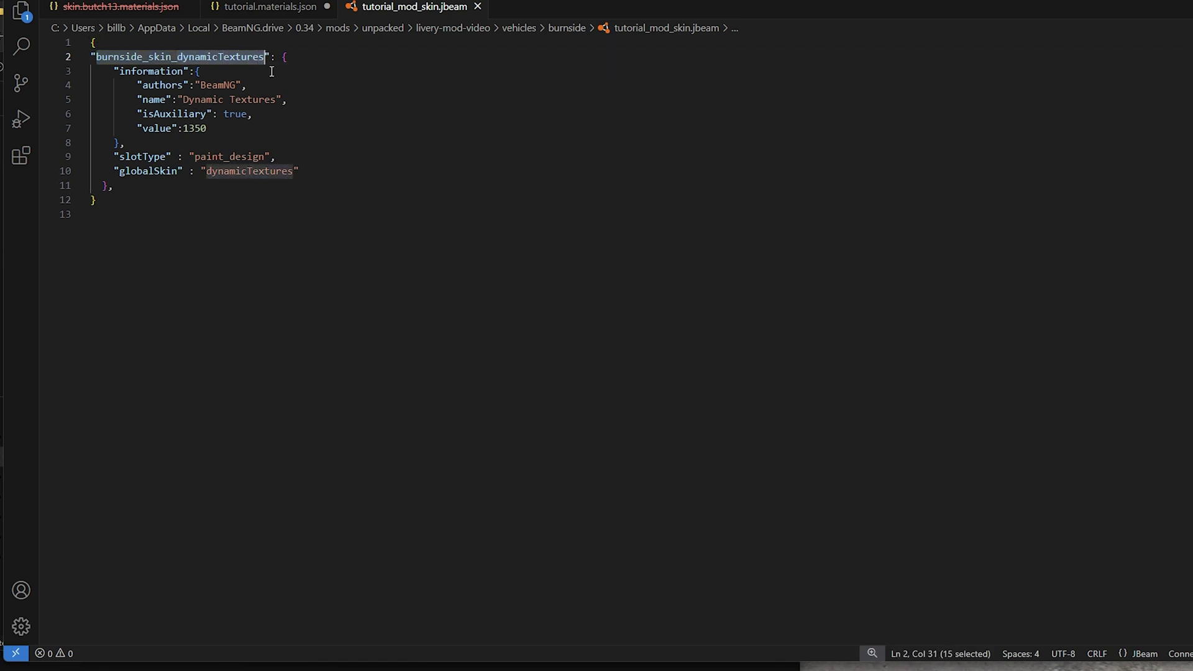
type("tutorial")
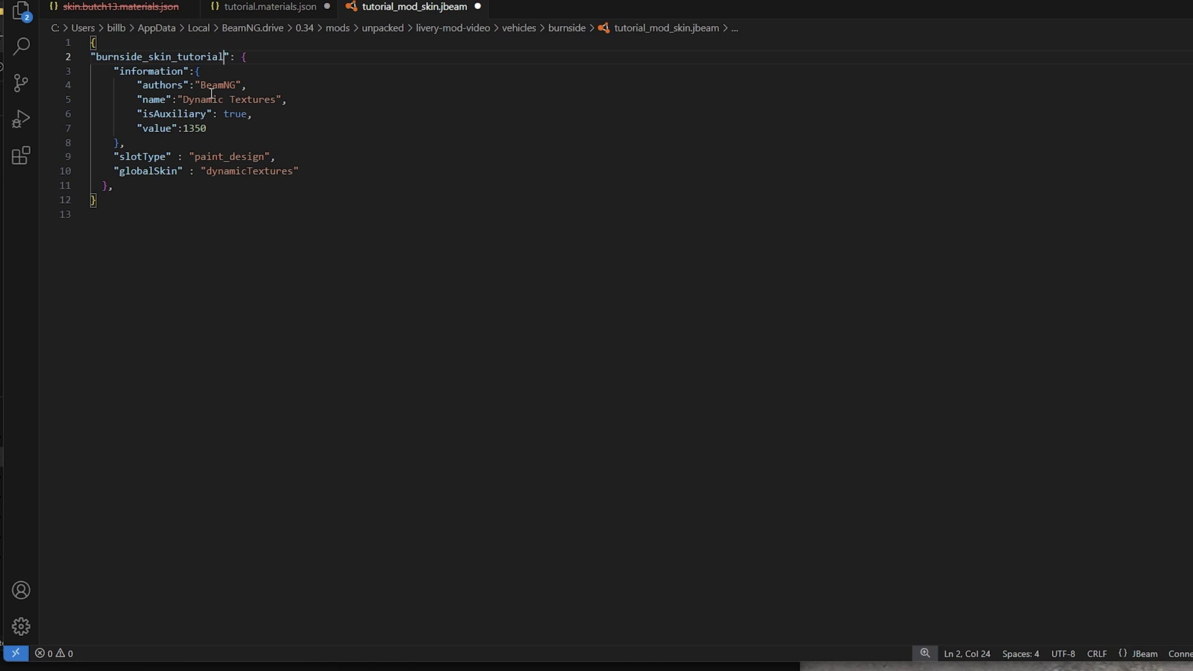
Step: Set the display name to 'Tutorial' and the authors field to the creator's name
left_click_drag(184, 99, 276, 99)
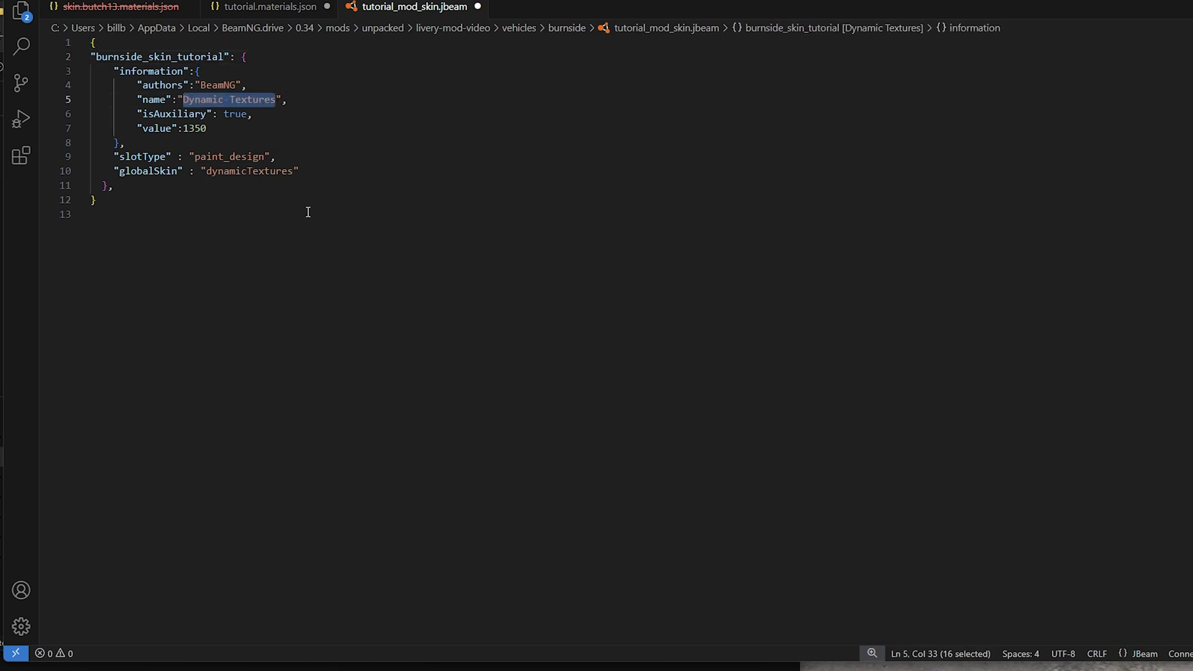
type("Tutorial")
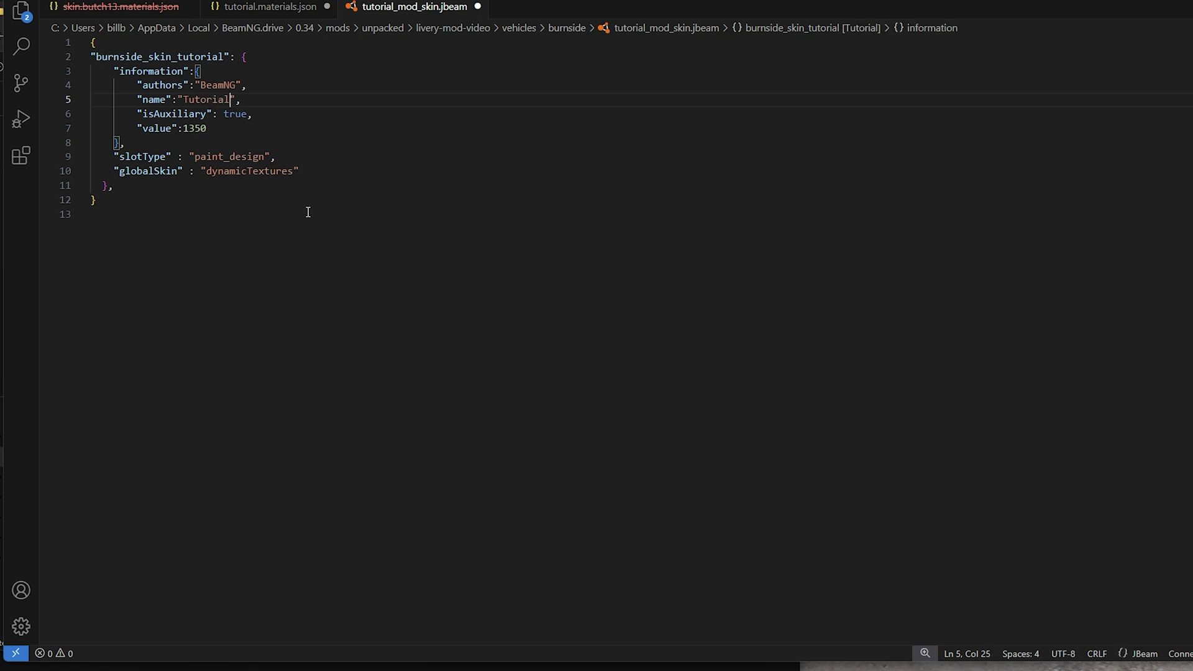
double_click(219, 86)
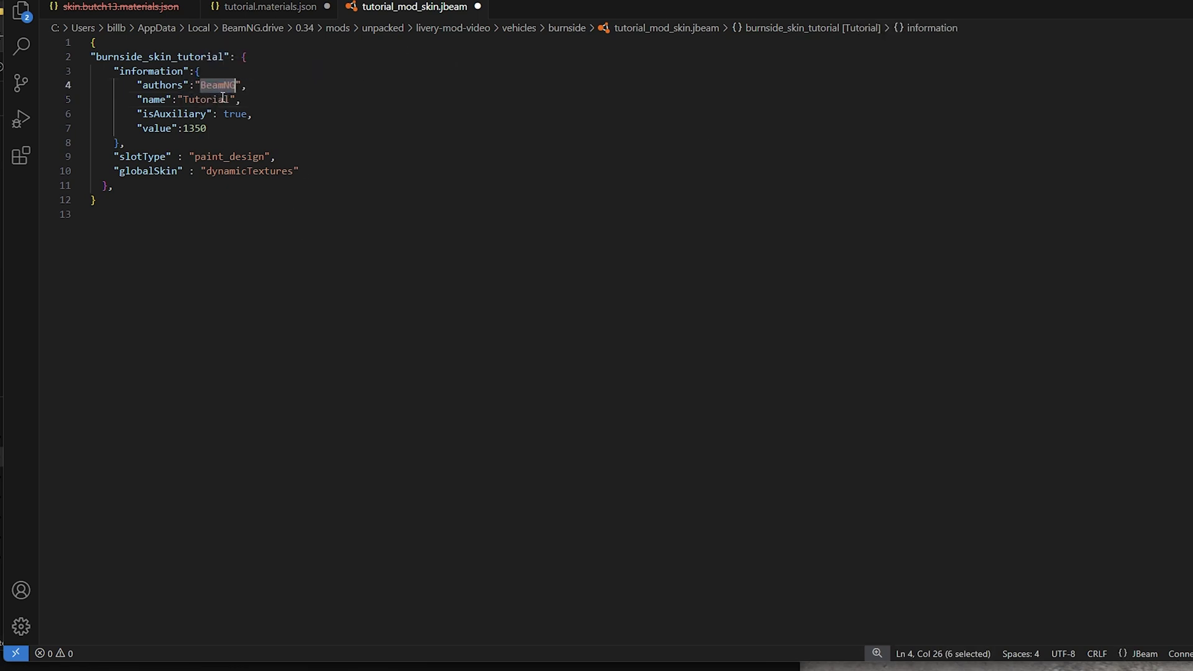
type("Butch13 Gaming")
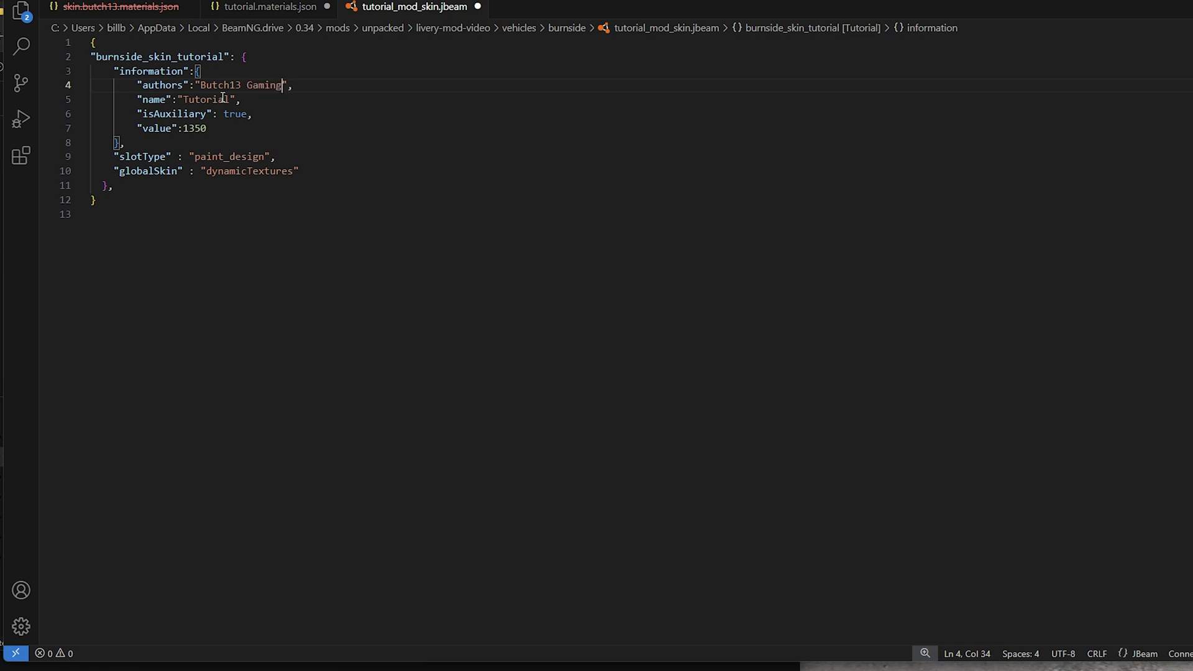
left_click_drag(253, 115, 118, 115)
Step: Delete the "isAuxiliary": true line, leaving the 1350 value unchanged
key("End")
left_click(76, 118, "shift")
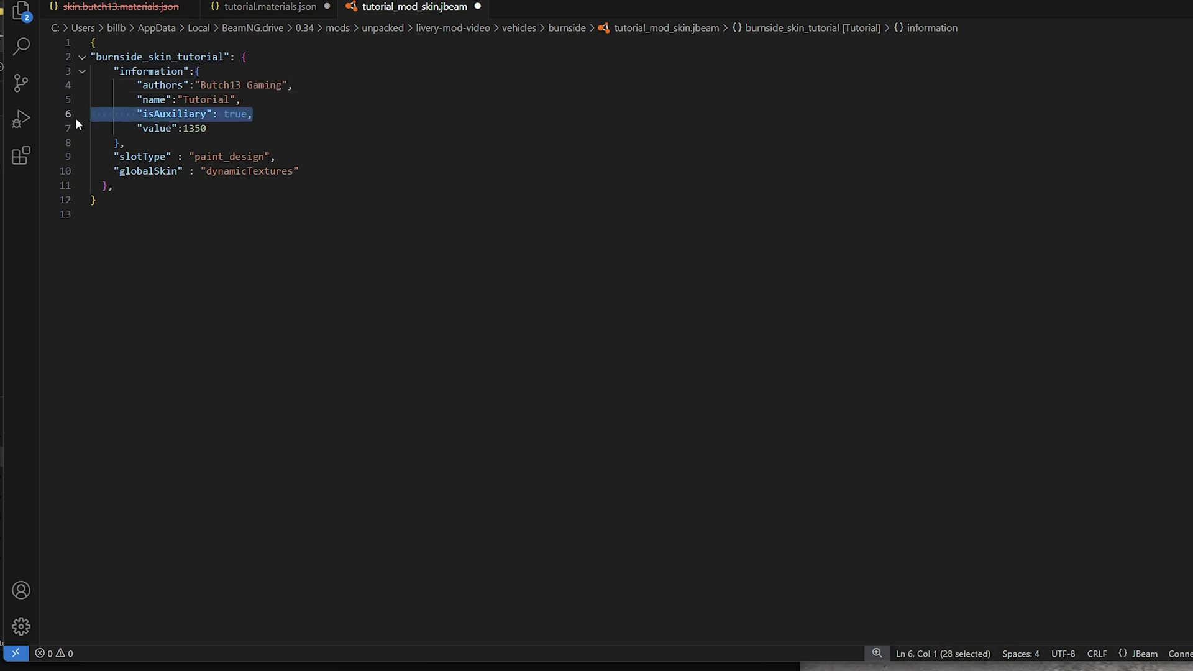
key("Delete")
key("Delete")
left_click(206, 116)
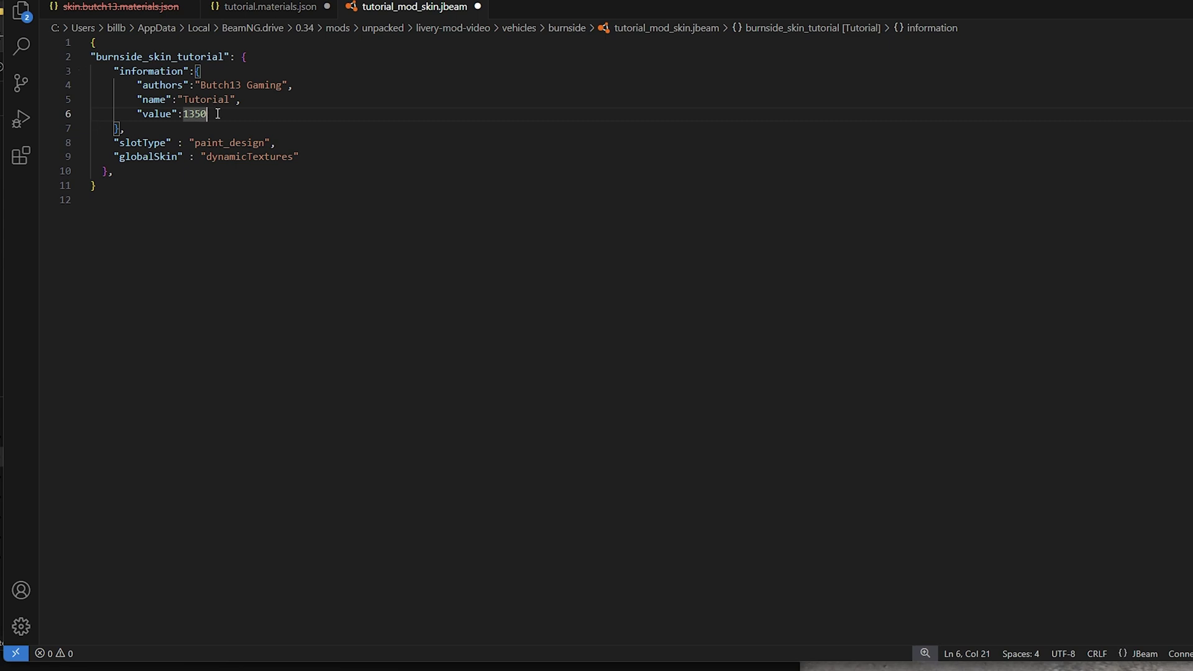
left_click_drag(206, 116, 196, 117)
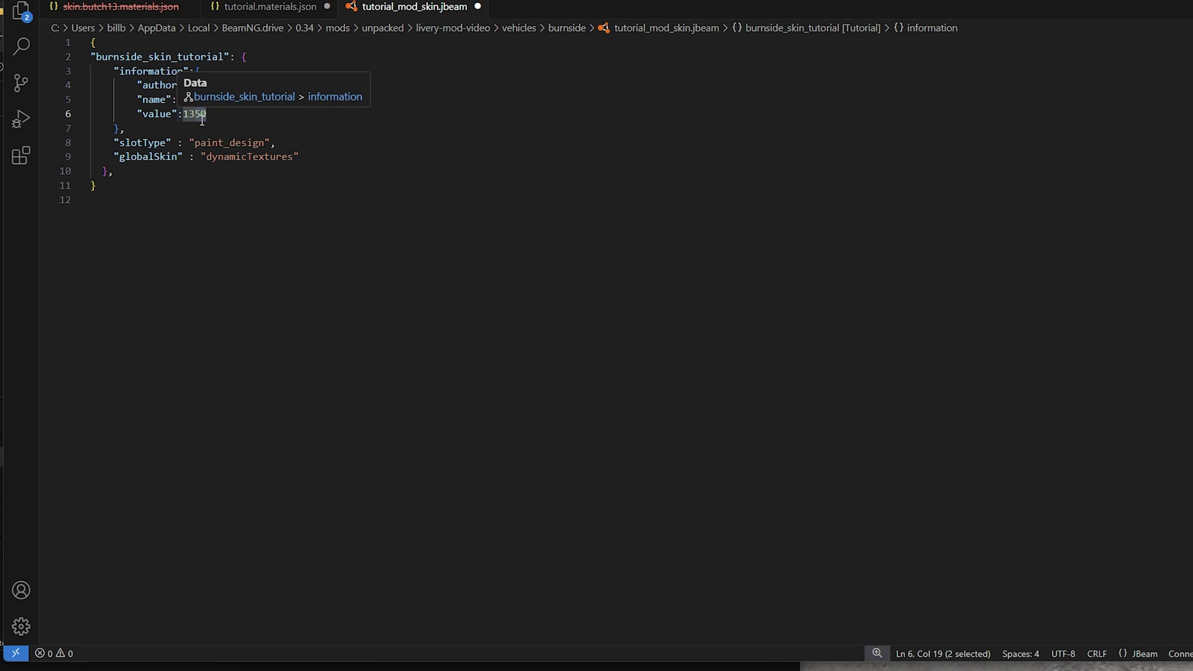
left_click(227, 118)
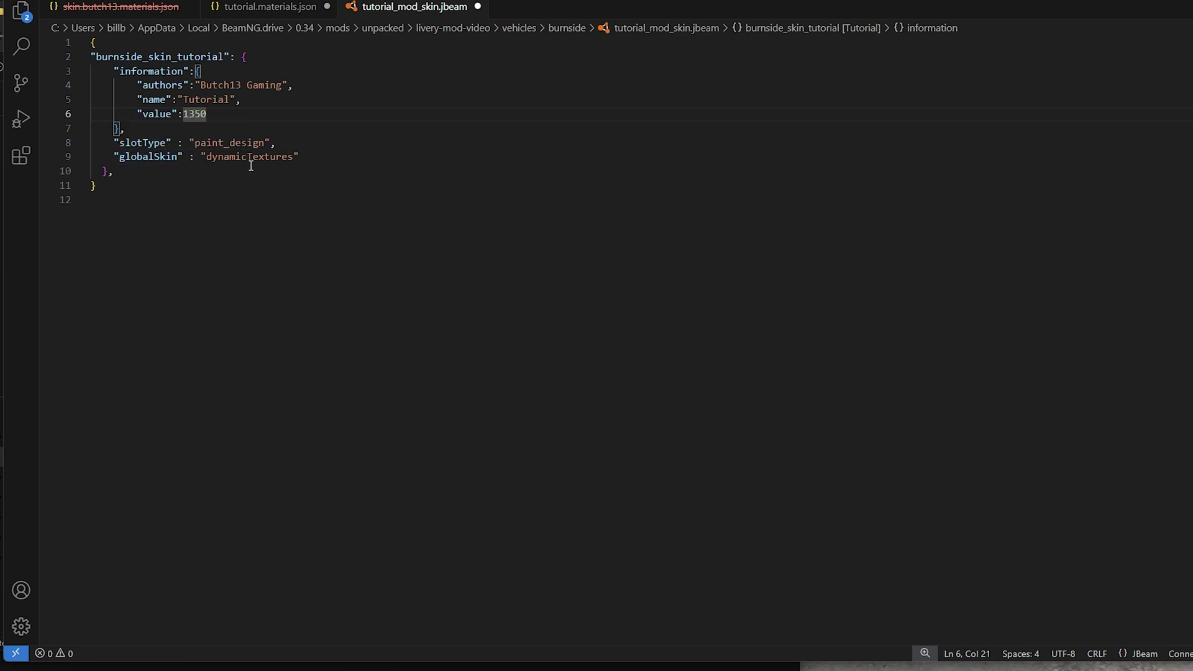
Step: Change the globalSkin value from dynamicTextures to tutorial and save the skin jbeam
left_click(261, 9)
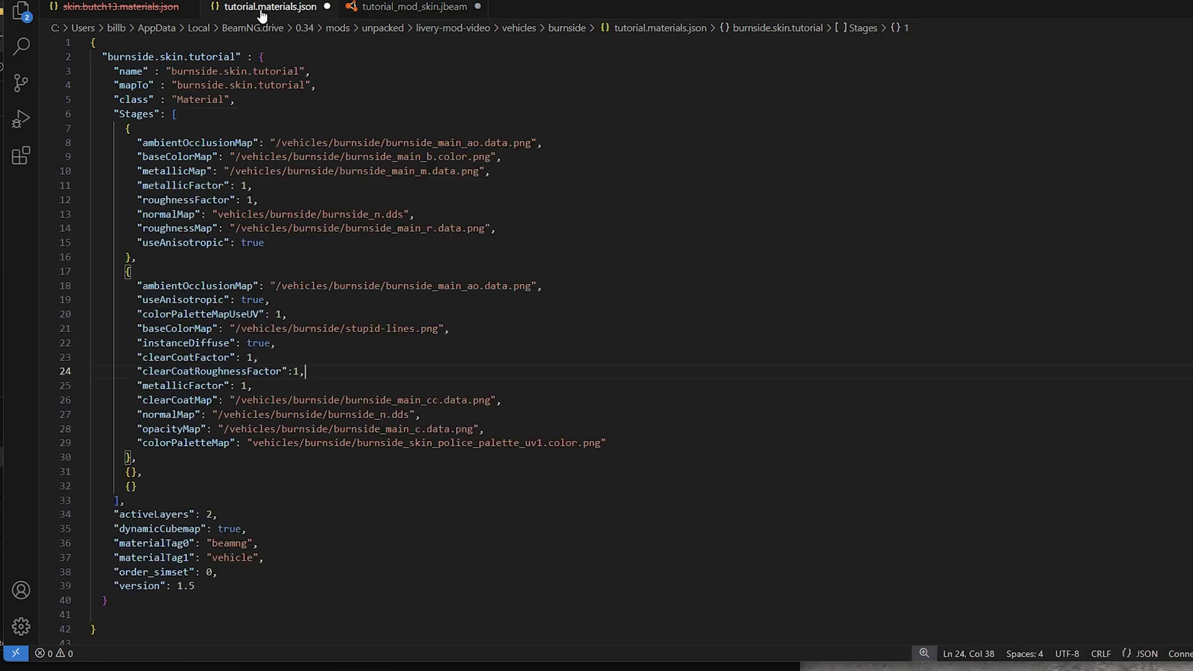
double_click(281, 70)
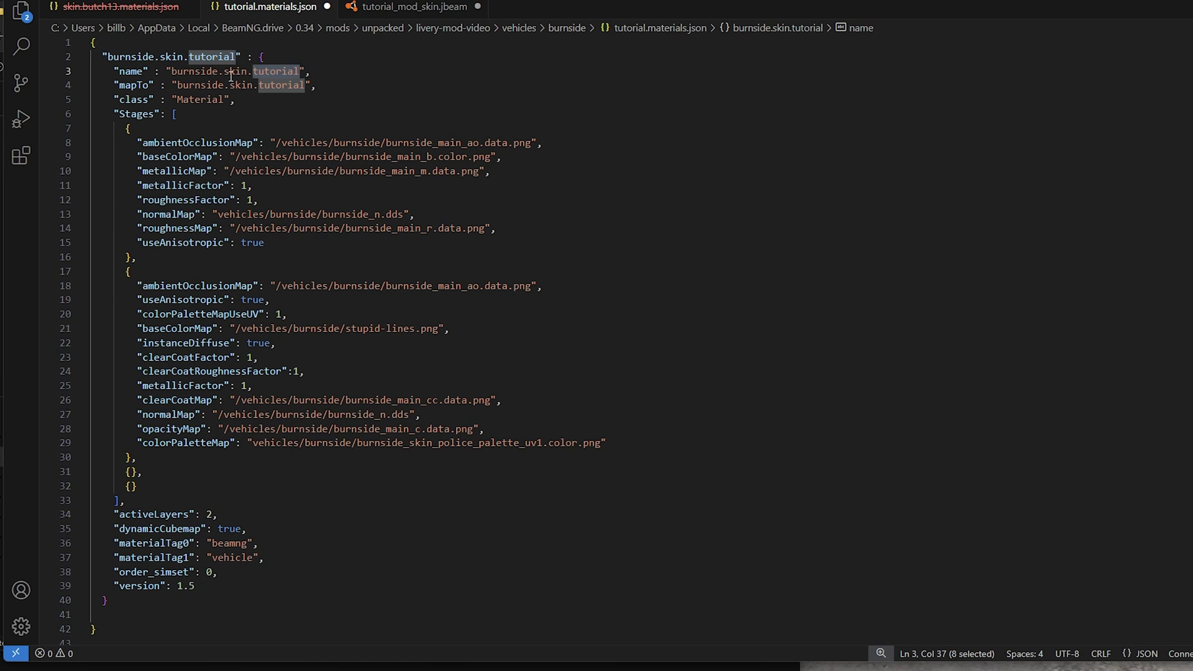
left_click(407, 8)
double_click(249, 156)
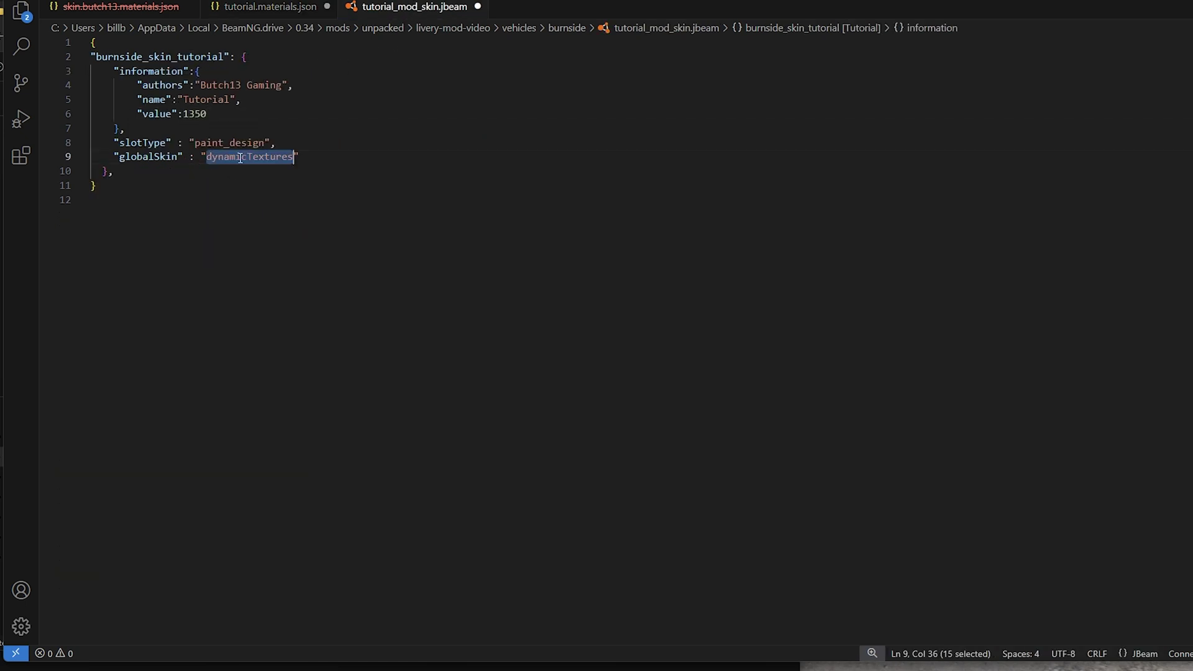
type("tutorial")
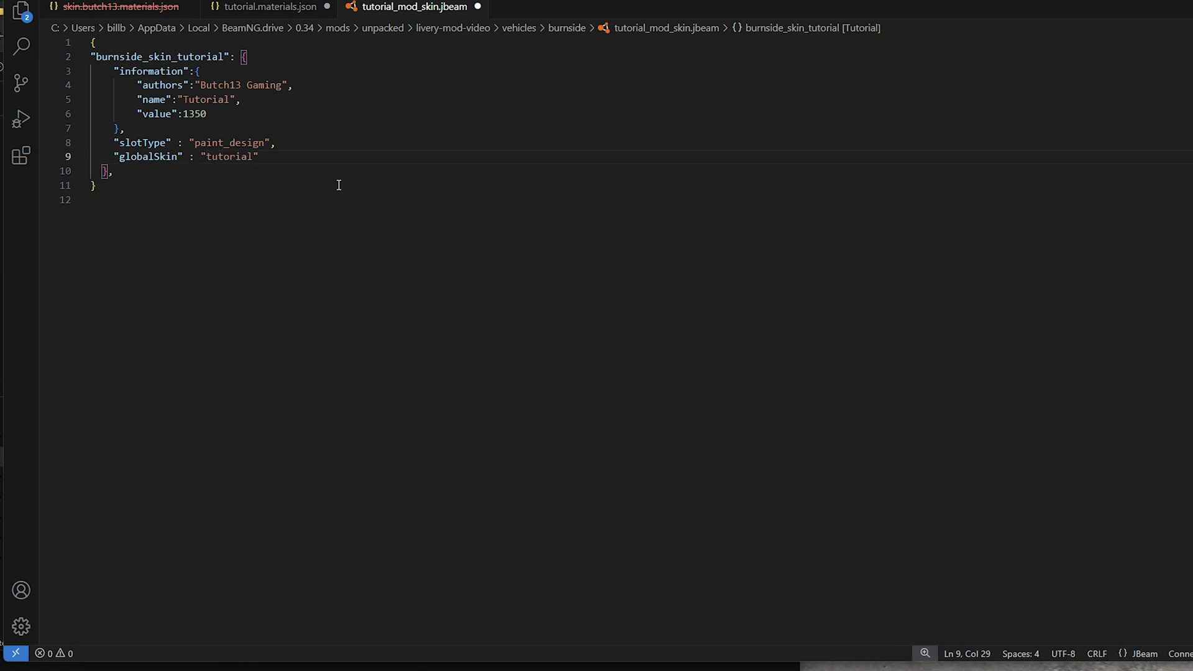
key("ctrl+s")
left_click(271, 7)
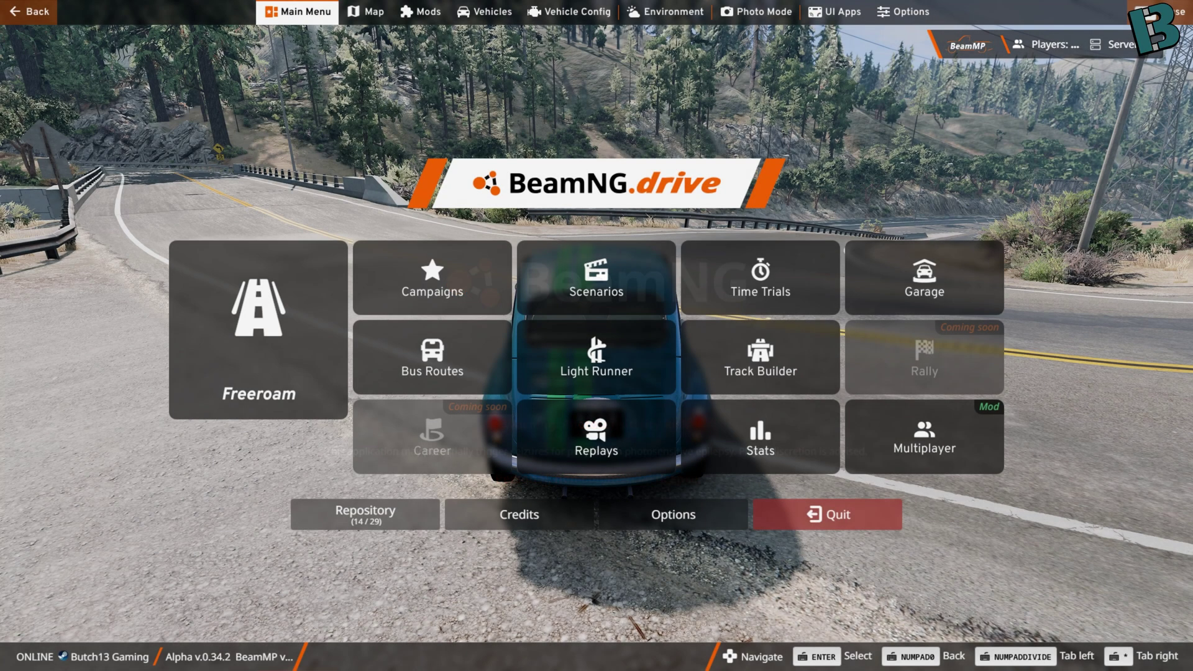
Step: Check the installed mods, then swap in a Burnside Special V8 Super-Matic (A)
left_click(433, 12)
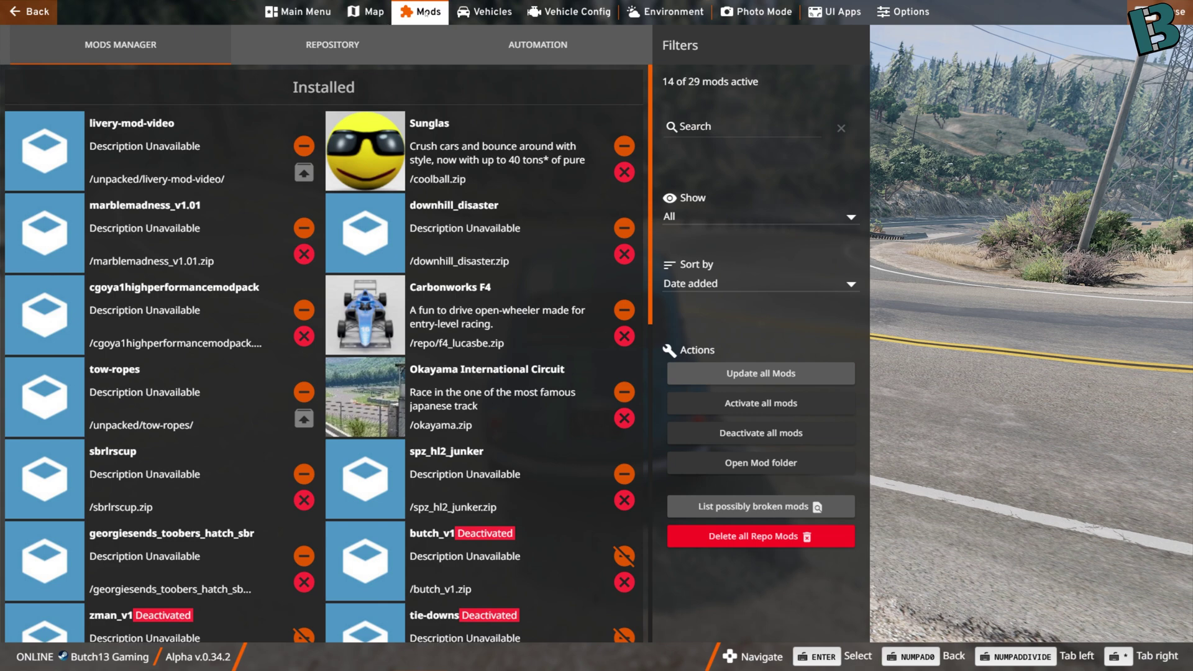
left_click(494, 12)
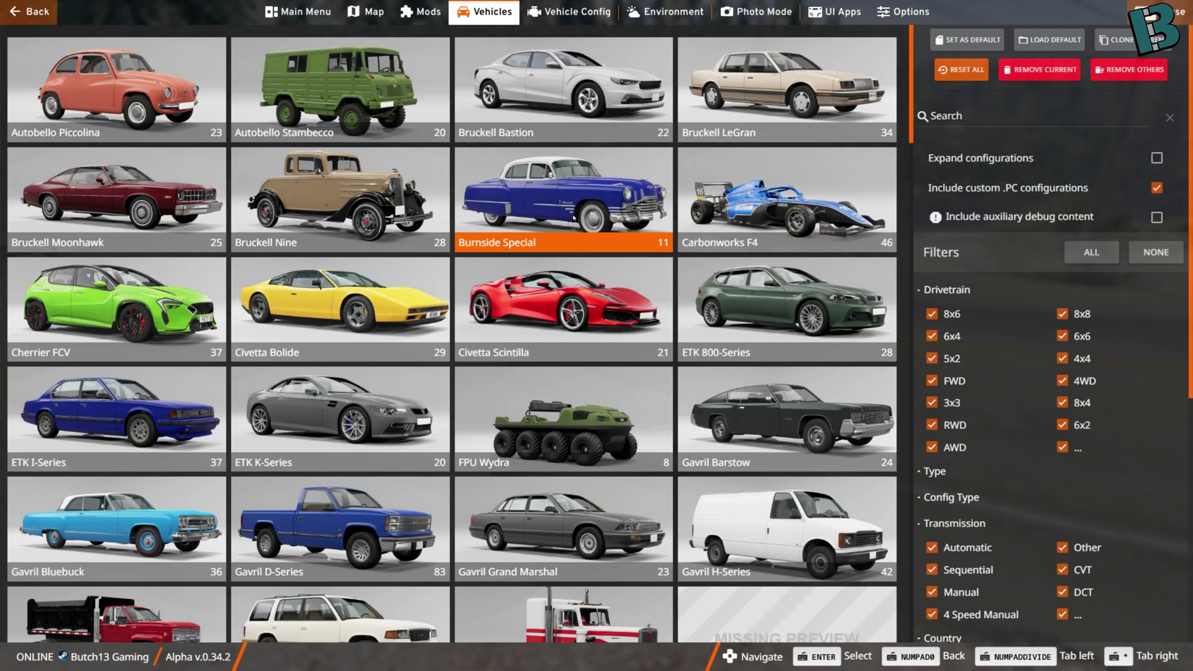
left_click(552, 190)
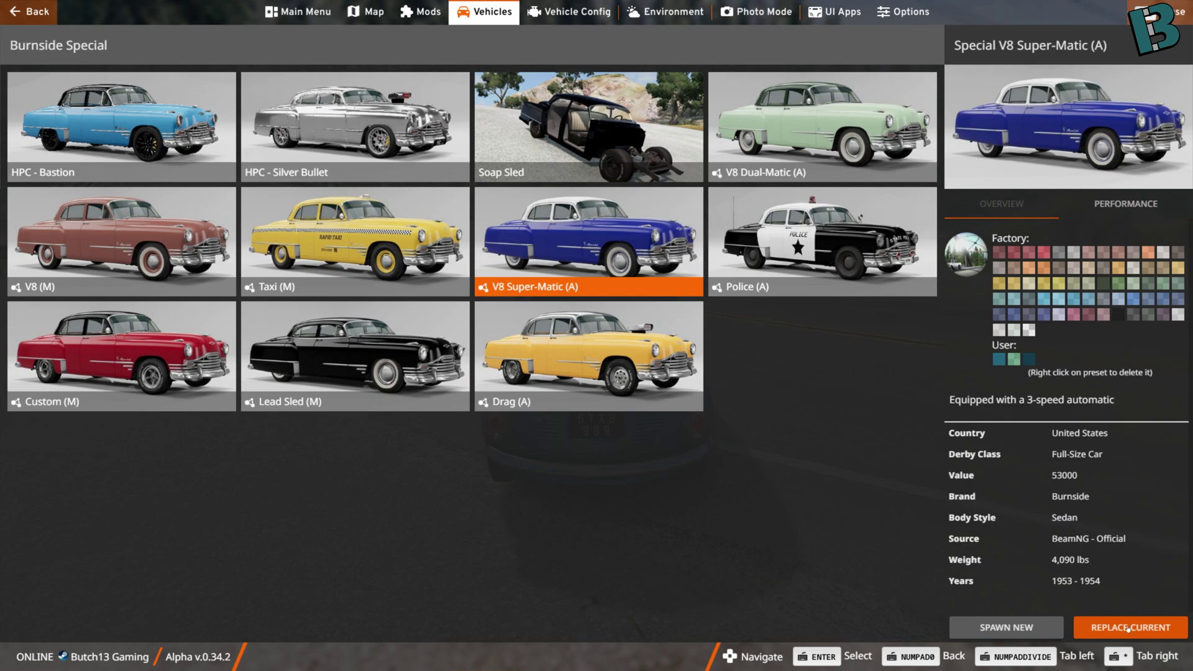
left_click(1128, 628)
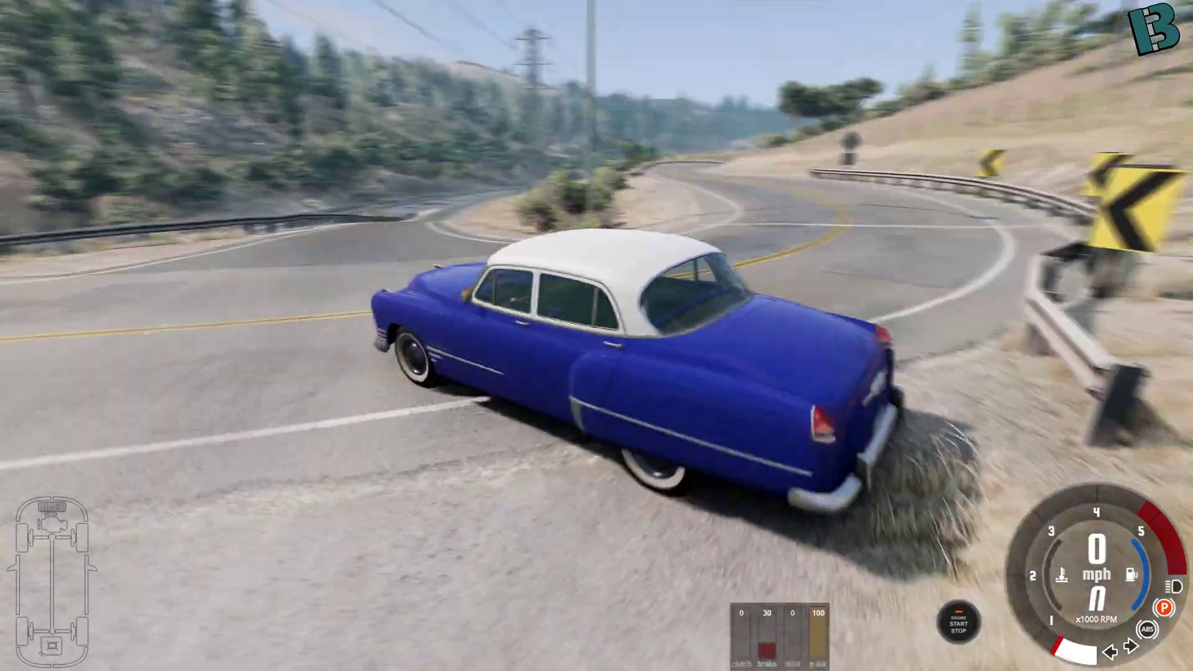
Step: Set the Burnside's Paint Design to Tutorial on the Vehicle Config Parts tab
key("Escape")
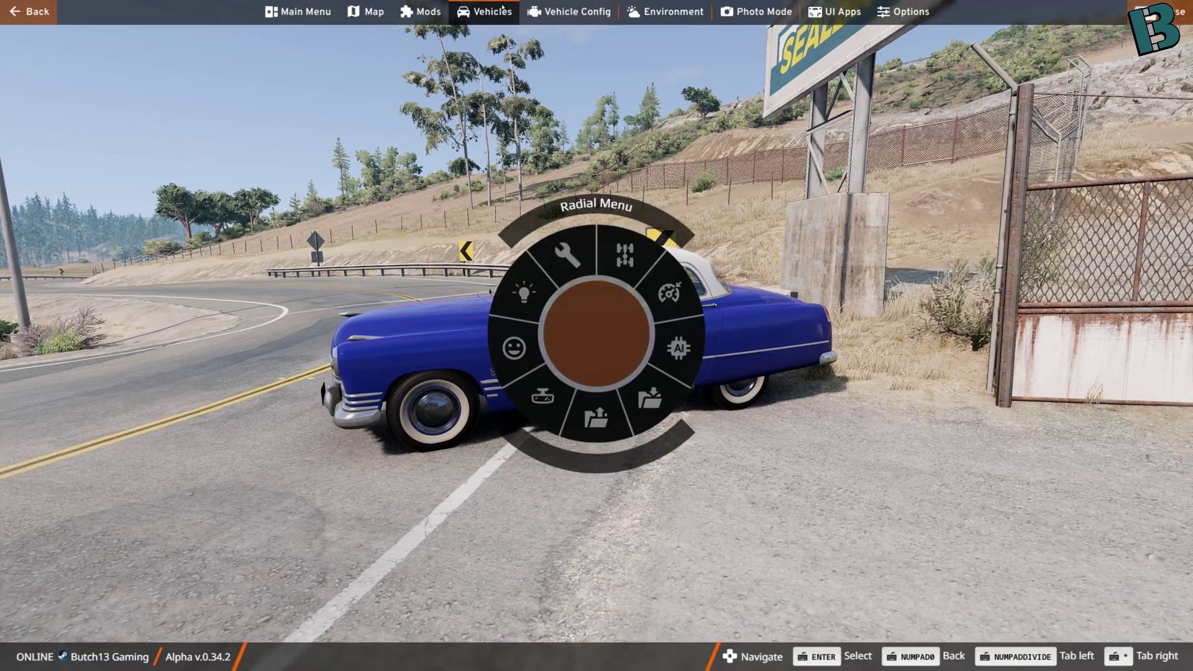
left_click(569, 13)
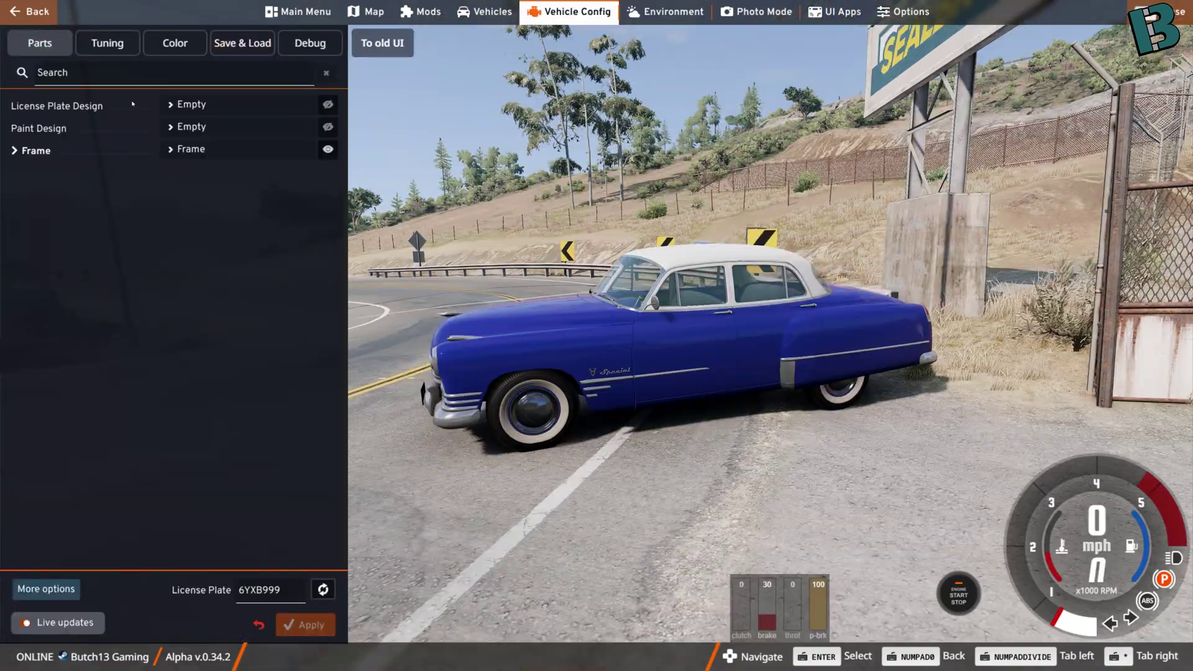
left_click(200, 128)
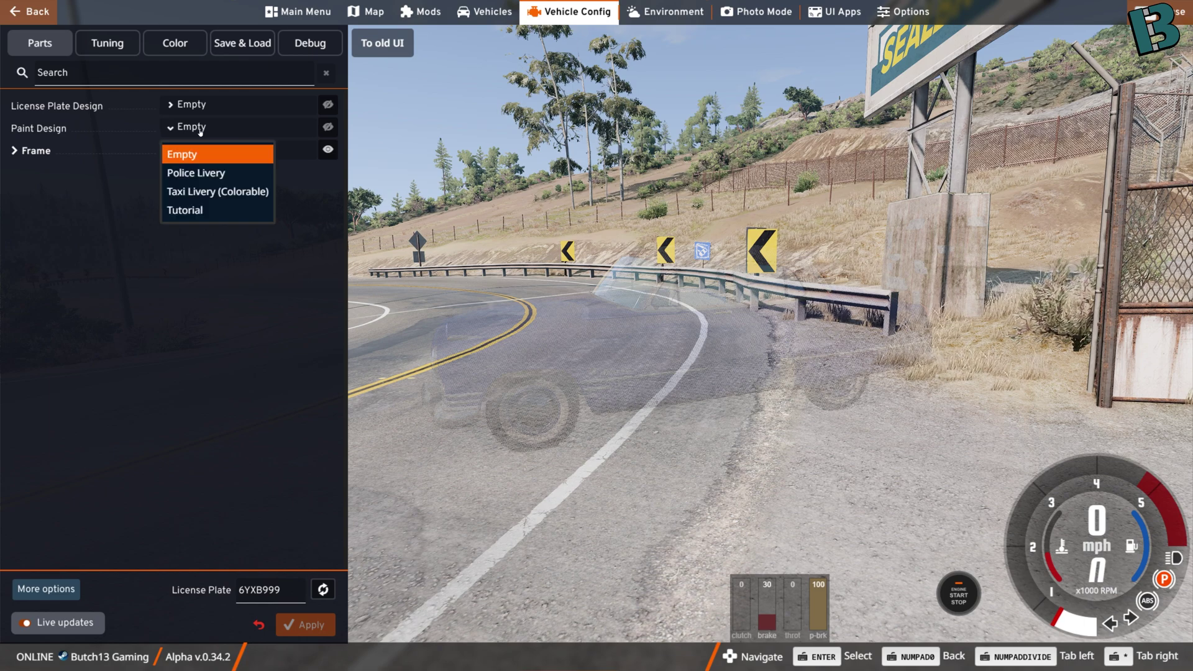
left_click(190, 212)
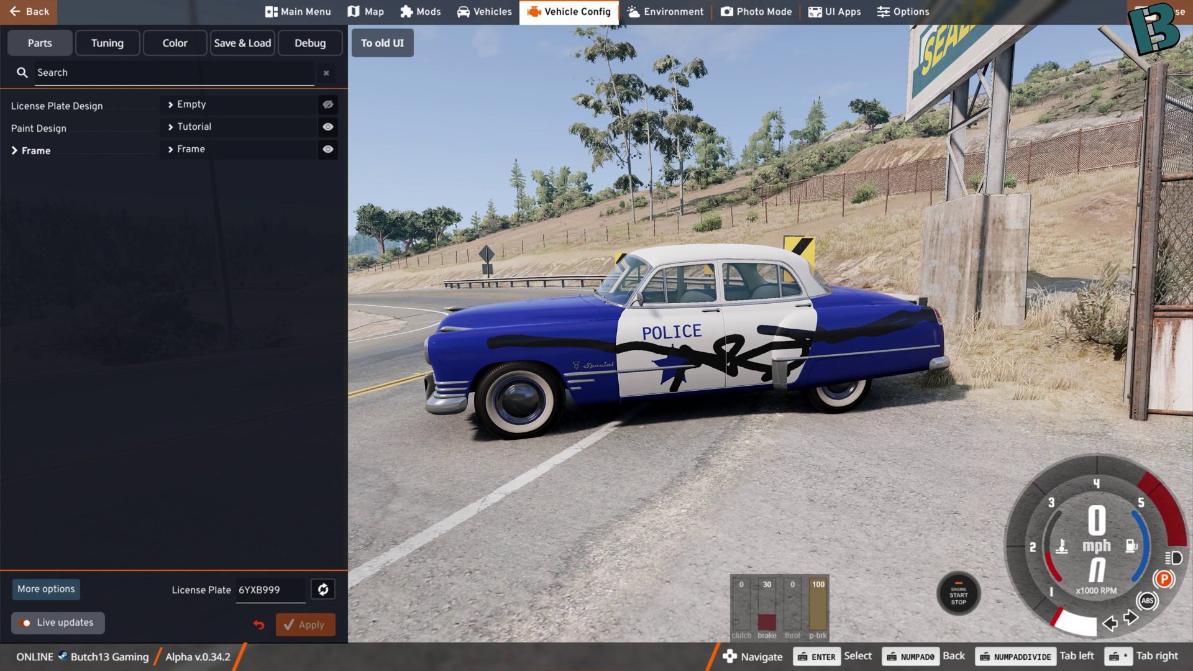
Step: Change the line 29 colorPaletteMap path to vehicles/burnside/burnside_main_p.color.dds
key("alt+Tab")
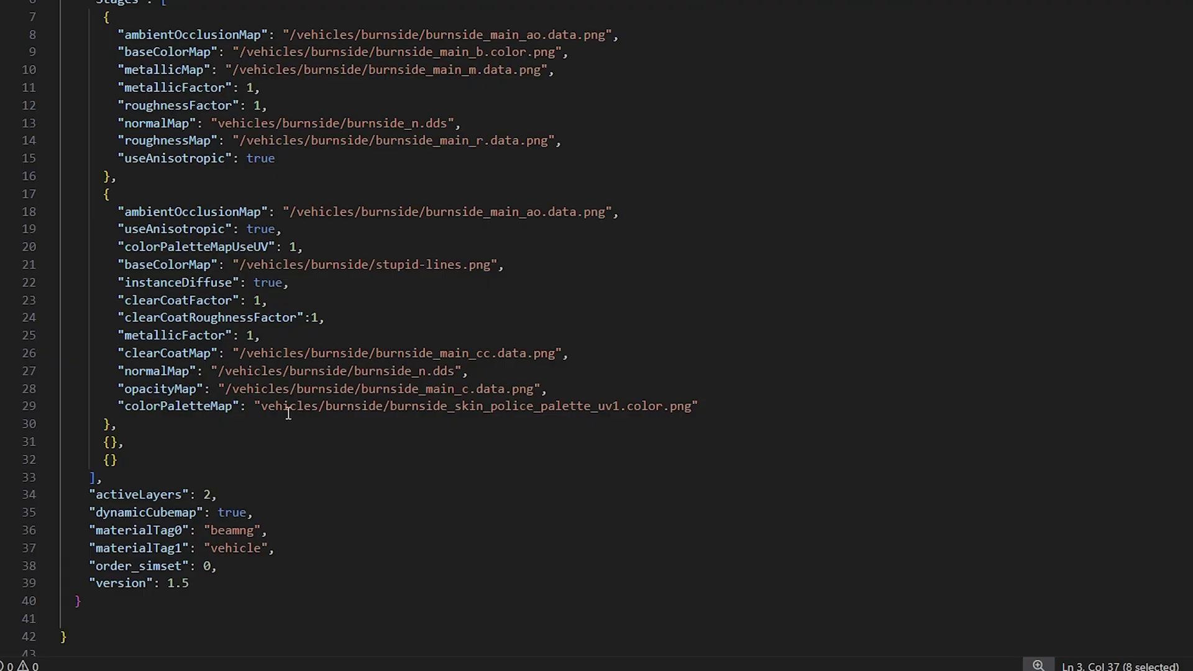
left_click(288, 413)
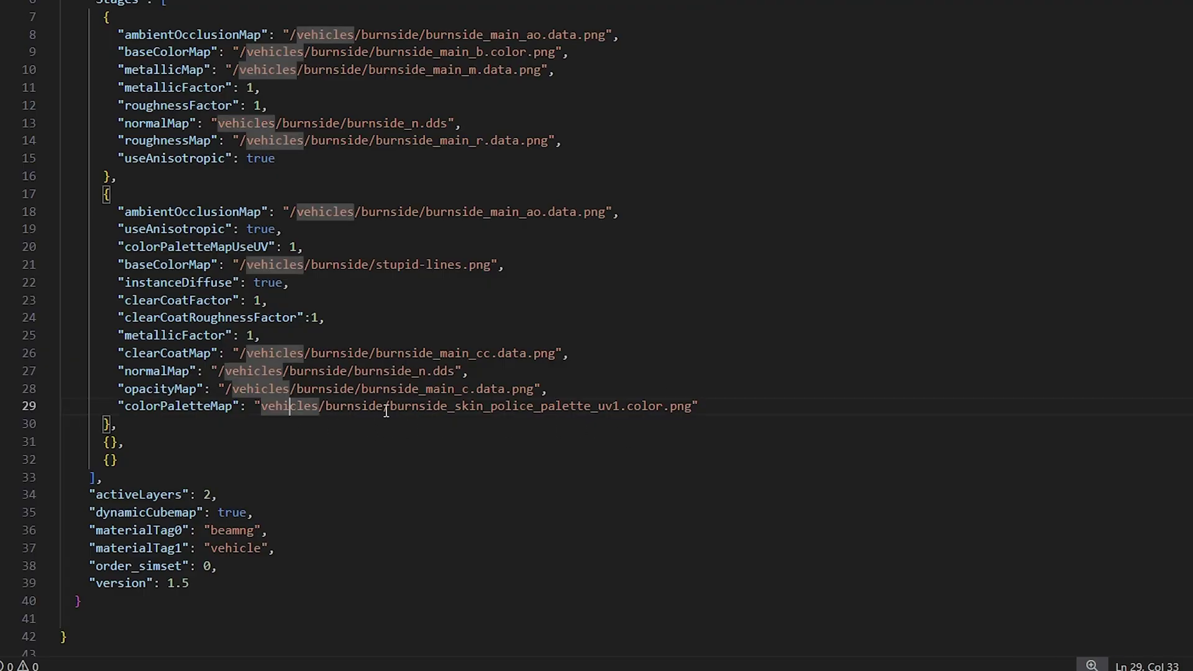
double_click(389, 406)
left_click_drag(691, 407, 461, 408)
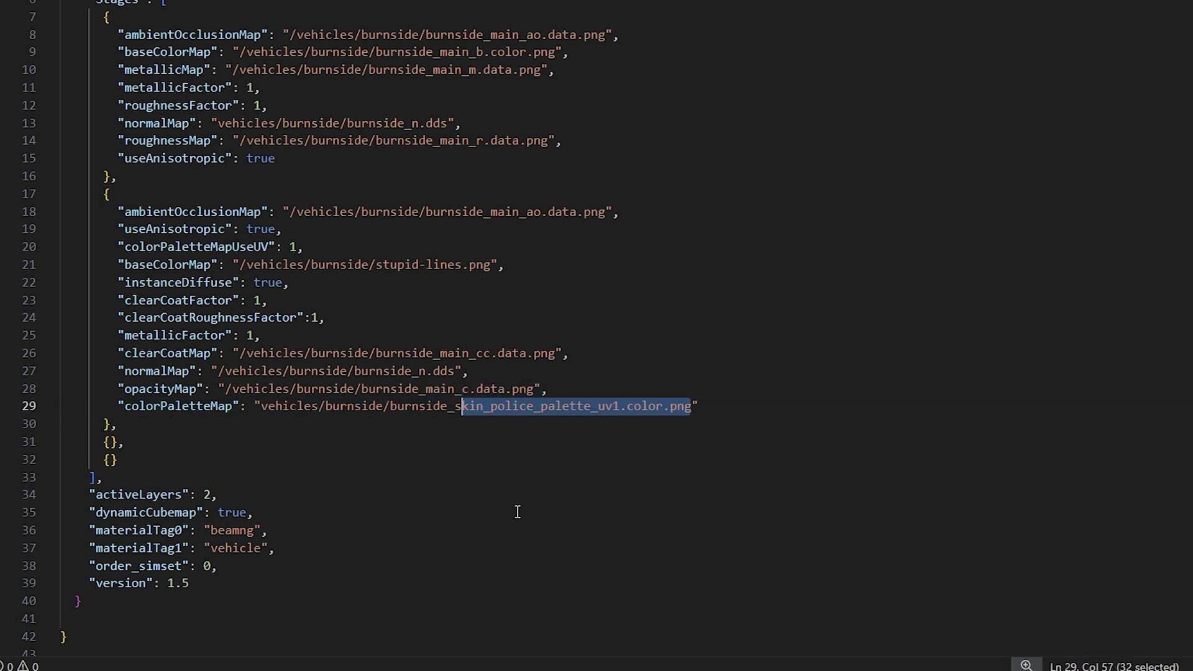
key("BackSpace")
key("BackSpace")
type("main")
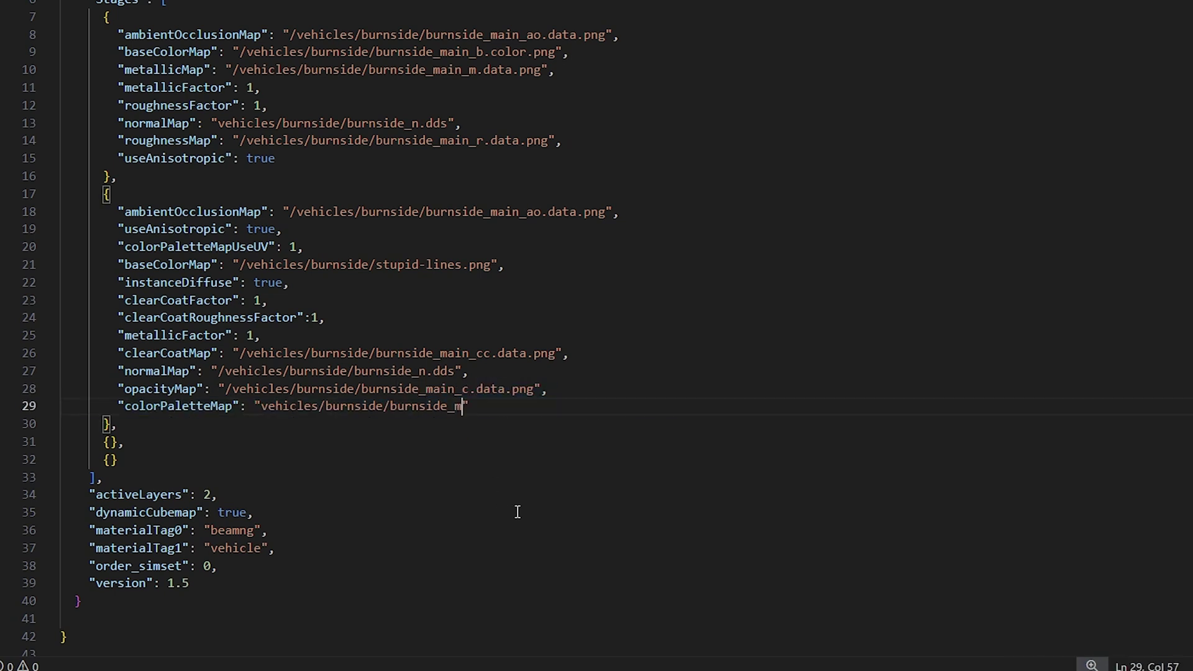
type("_b.")
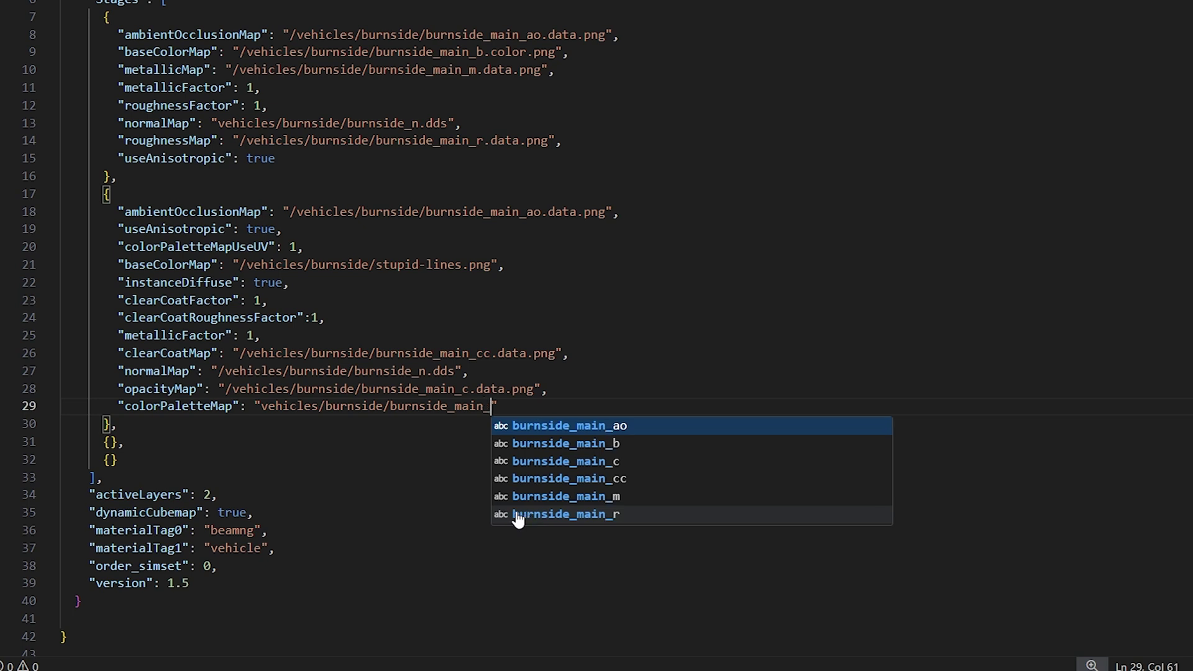
type("colo")
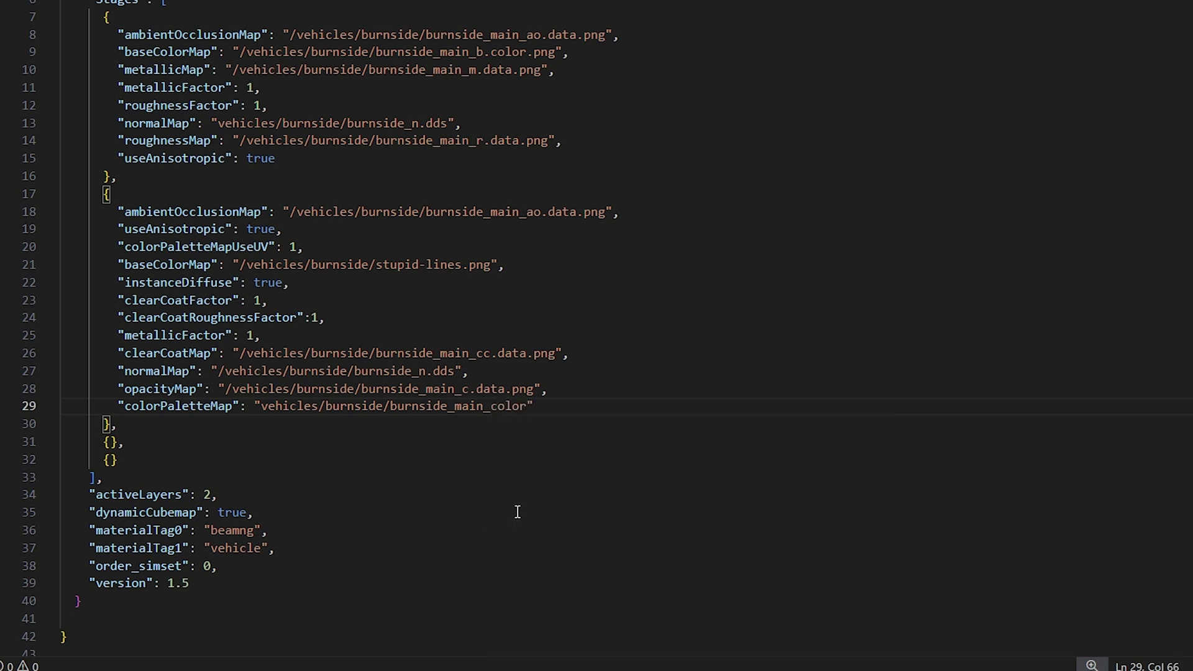
type("r")
key("BackSpace")
key("BackSpace")
key("BackSpace")
key("BackSpace")
key("BackSpace")
type("p")
type(".color.")
type("dds")
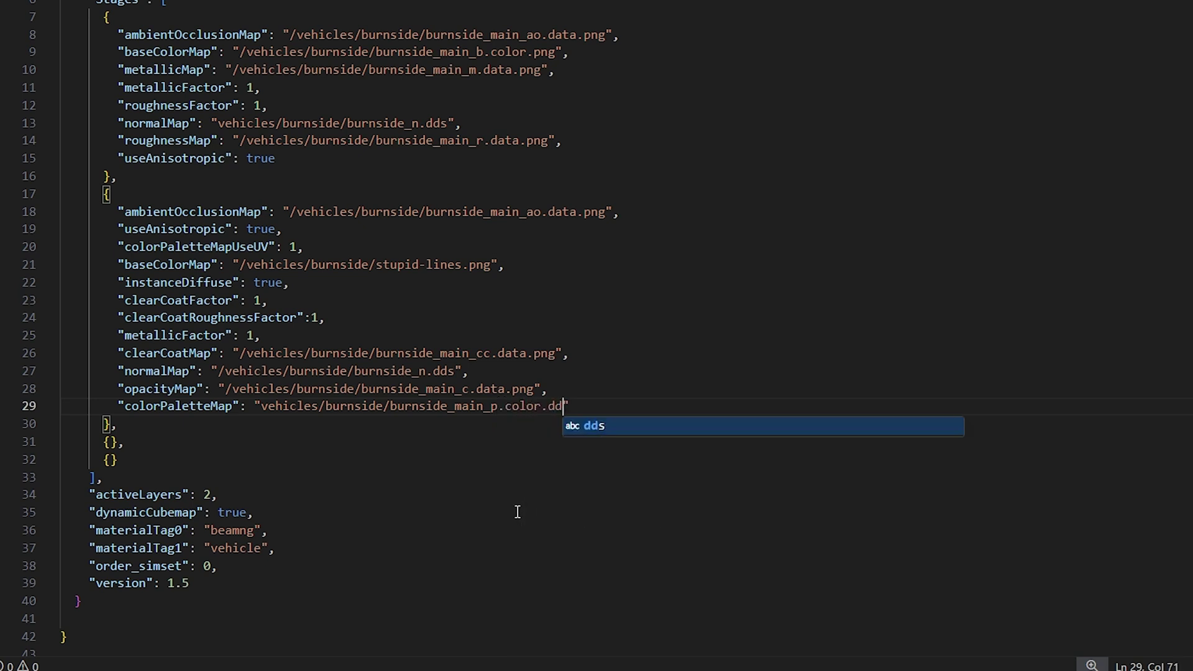
key("Escape")
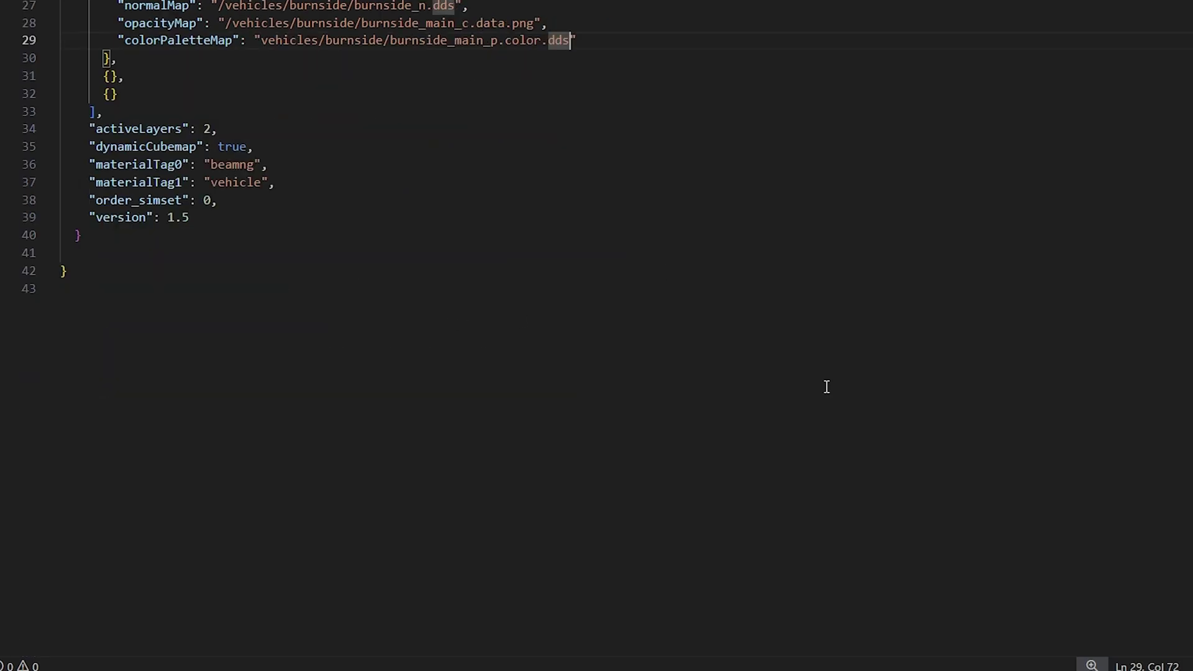
scroll(820, 388, "up", 4)
Step: Try the saved teal, green and dark teal User paint presets, ending on dark teal
left_click(654, 365)
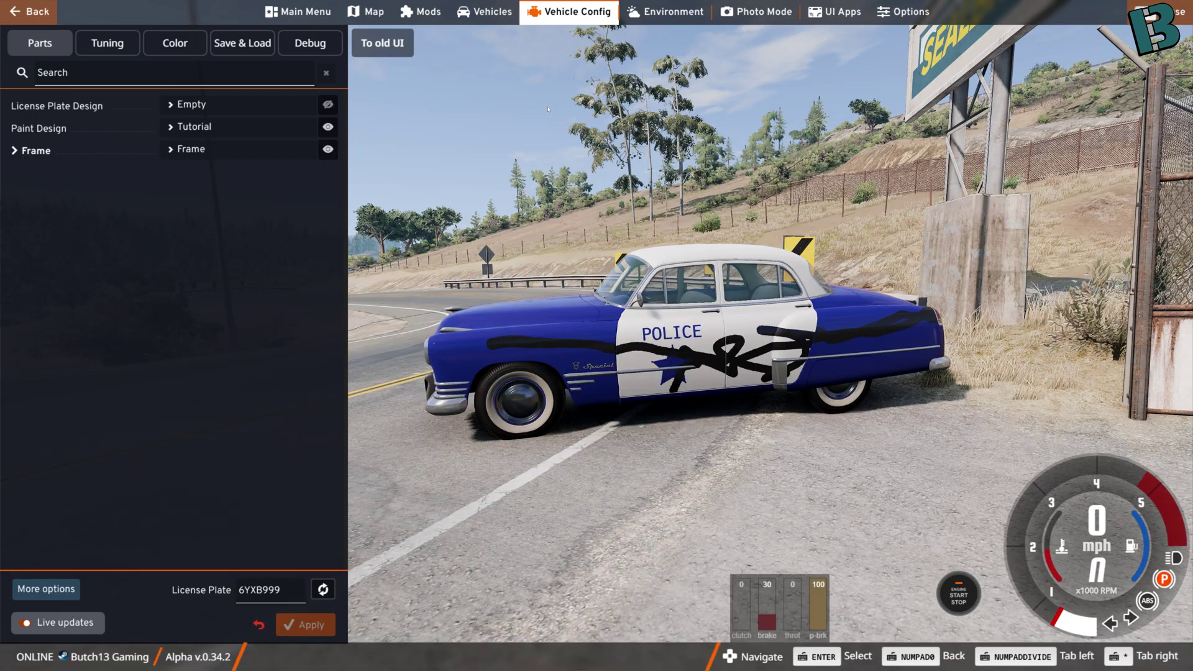
key("ctrl+r")
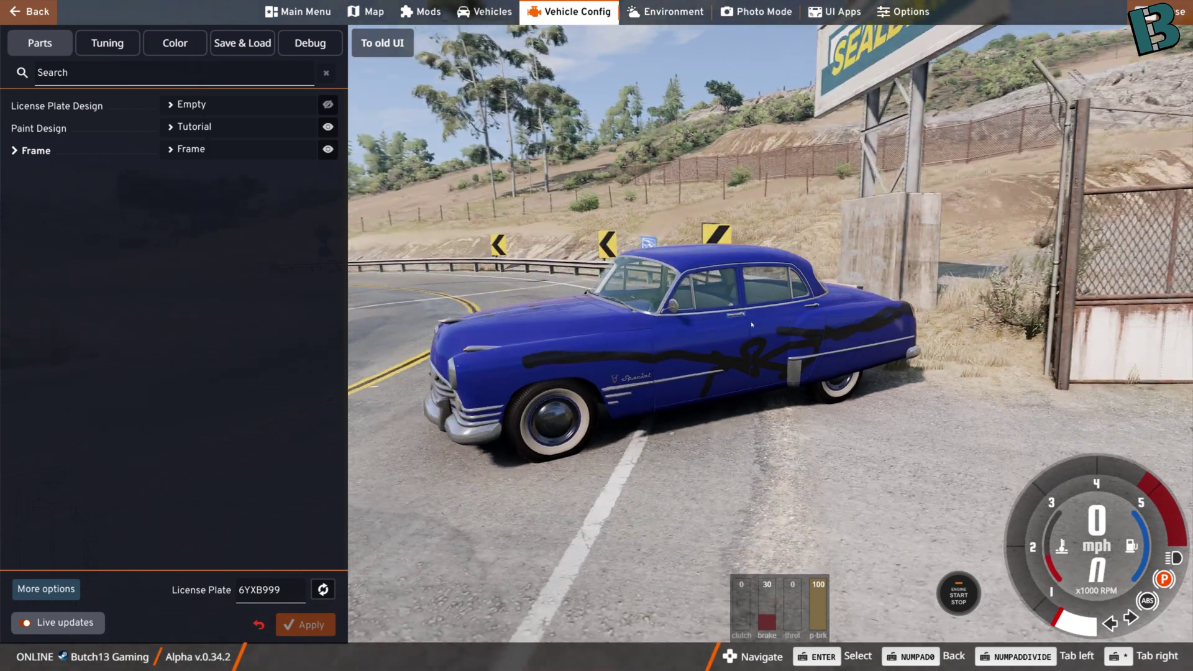
left_click(175, 42)
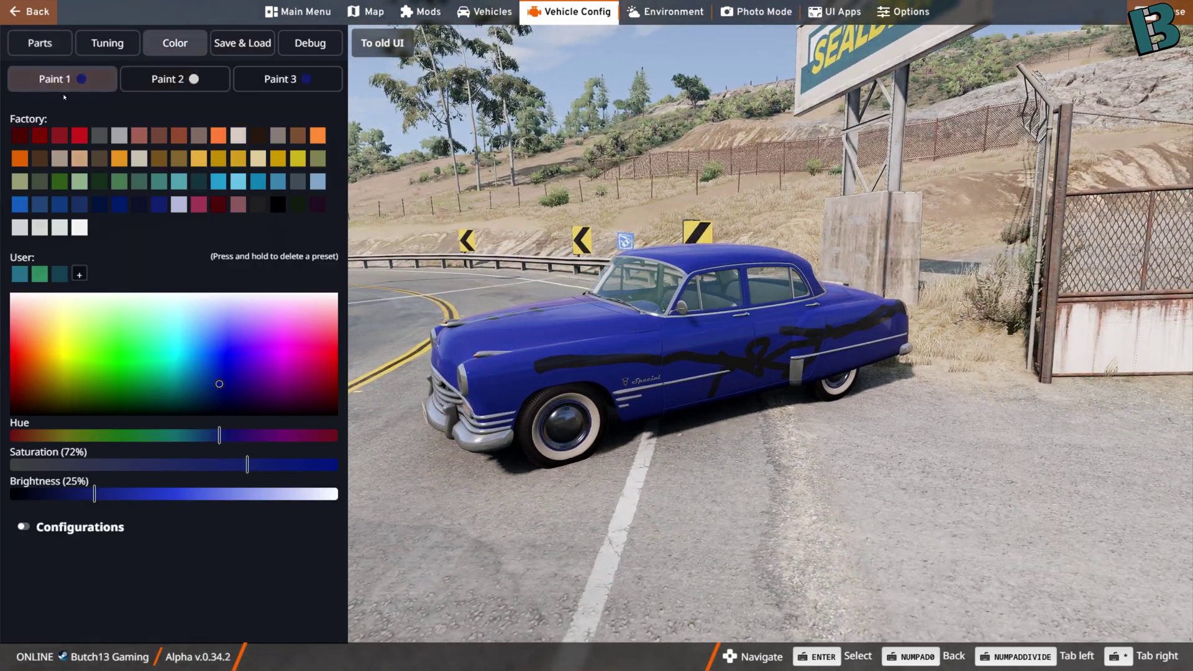
left_click(26, 276)
left_click(39, 273)
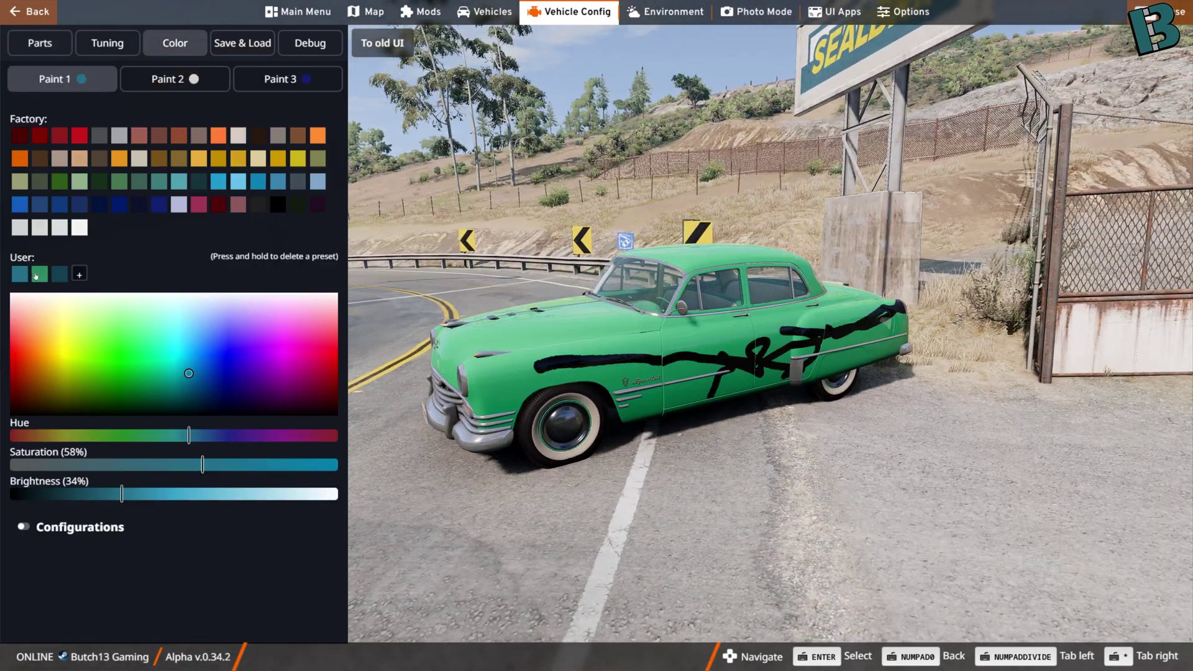
left_click(58, 275)
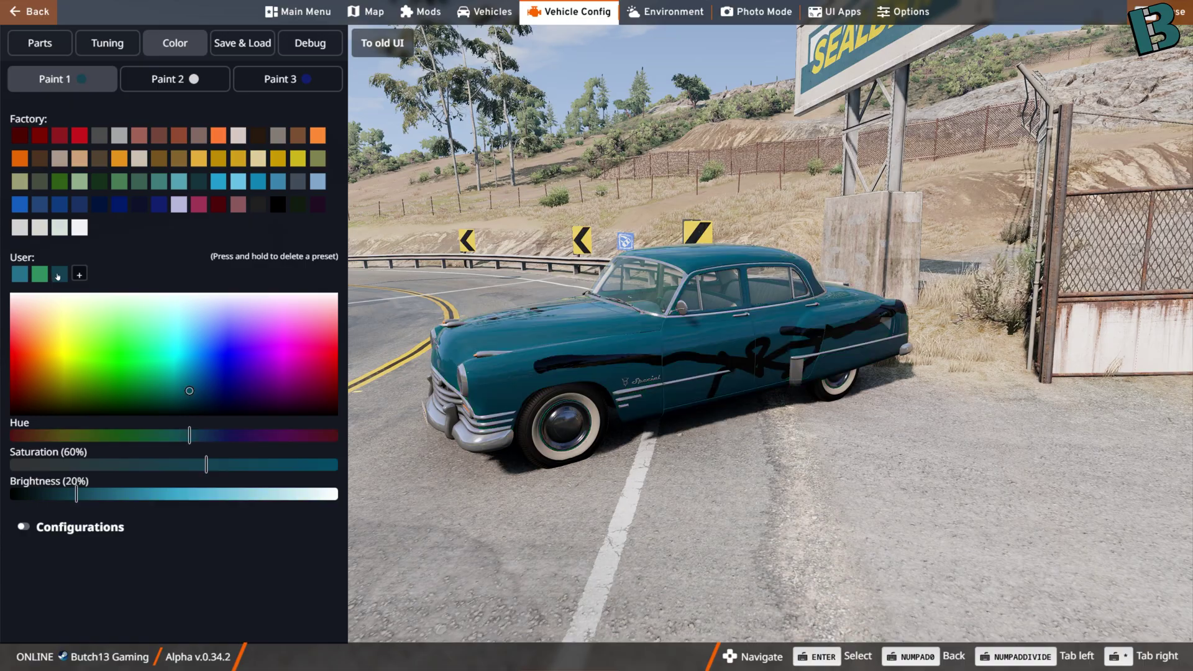
Step: Open the Autobello Piccolina configuration list in the vehicle selector
left_click_drag(725, 458, 676, 364)
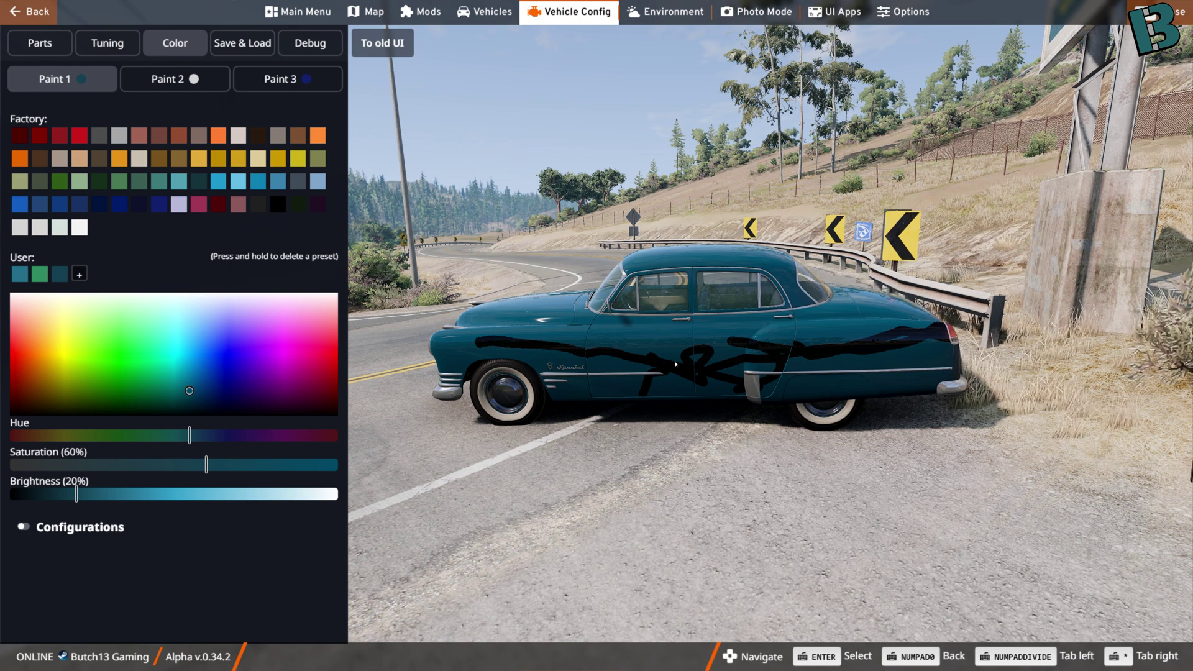
left_click(492, 11)
left_click(118, 150)
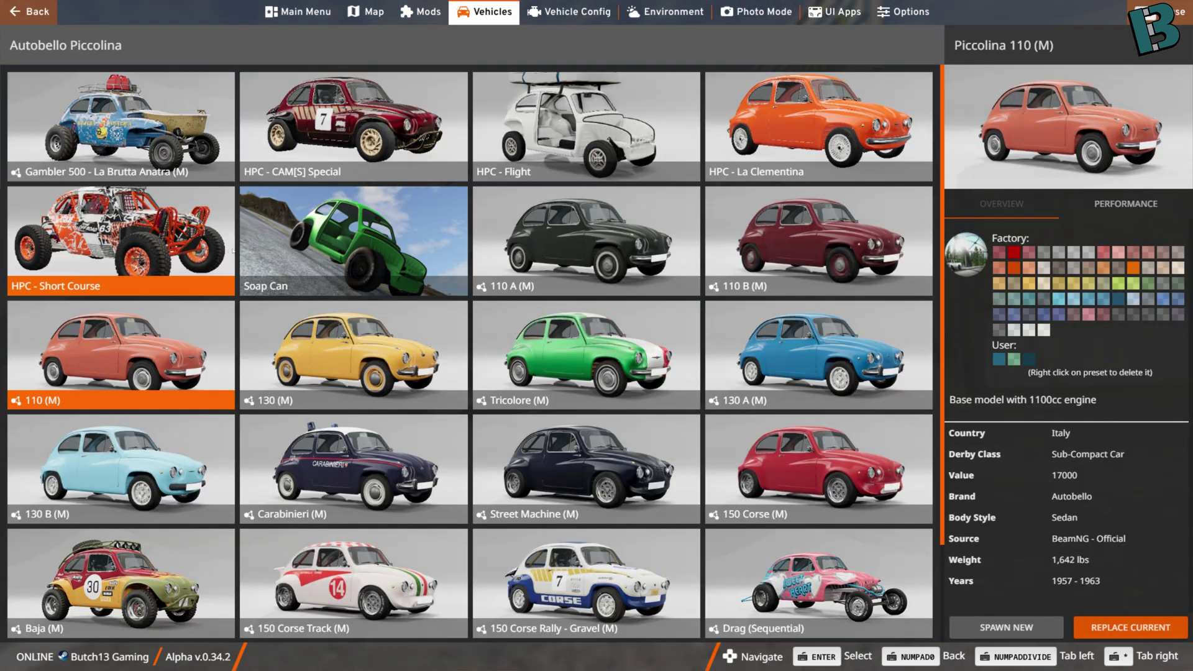
Step: Spawn the Piccolina 110 (M) and give it the Butch13 Gaming Livery paint design
left_click(1110, 628)
key("e")
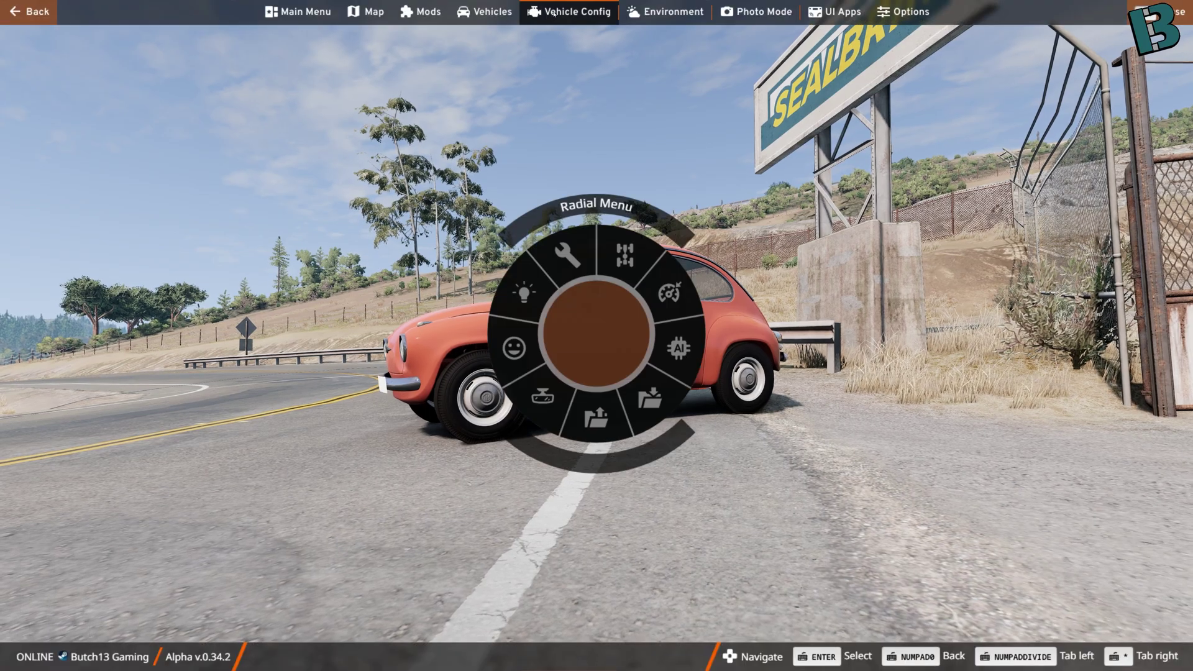
left_click(553, 13)
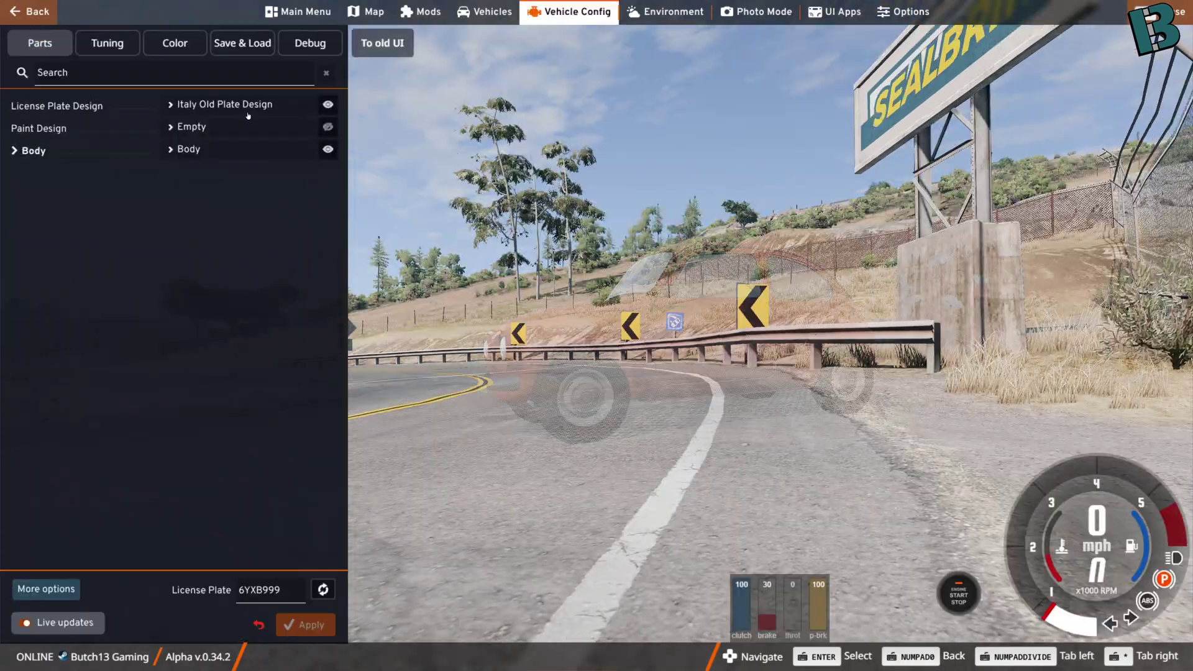
left_click(206, 127)
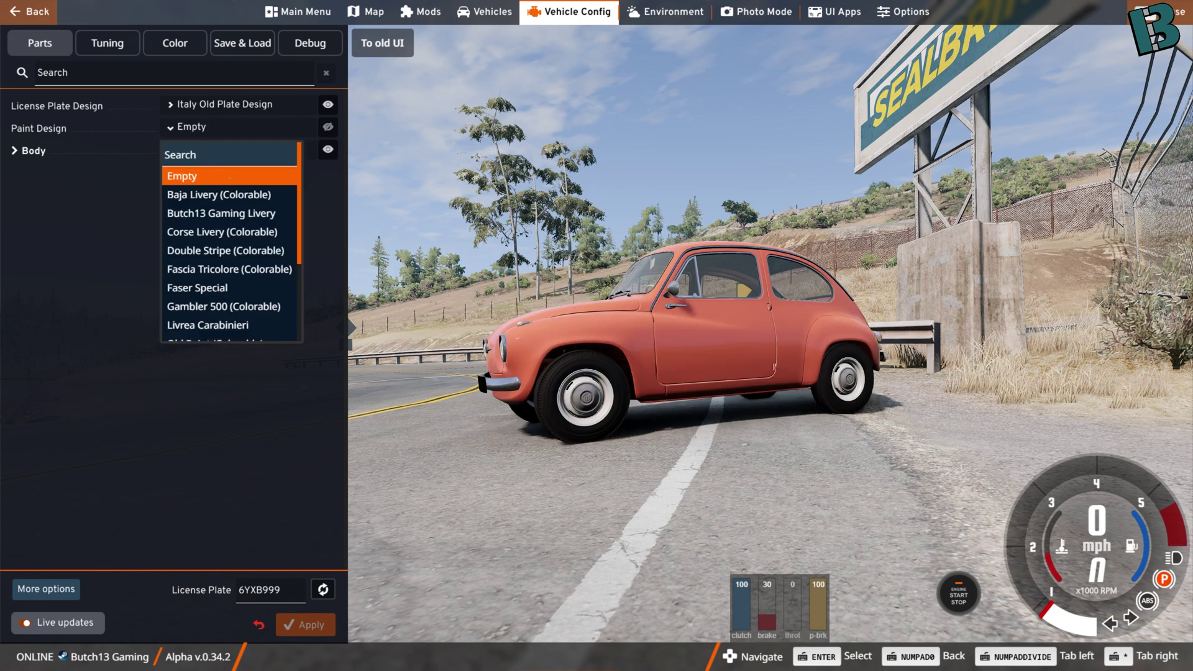
left_click(212, 214)
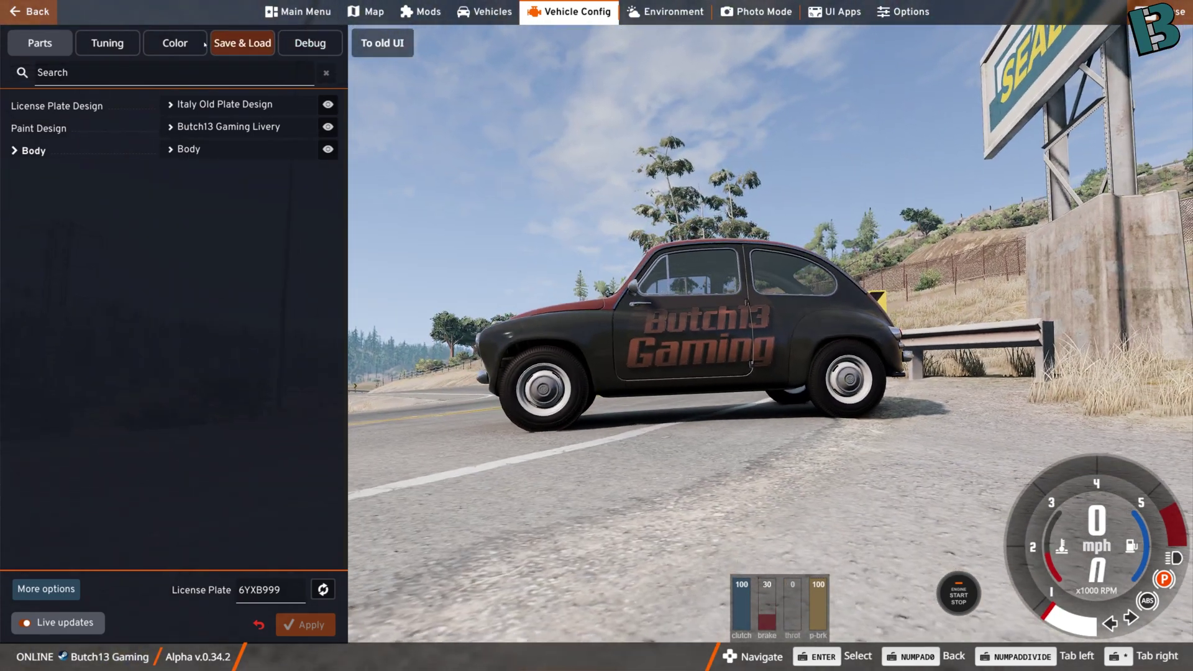
Step: Paint the Piccolina the saved teal colour and set its main paint to white
left_click(204, 43)
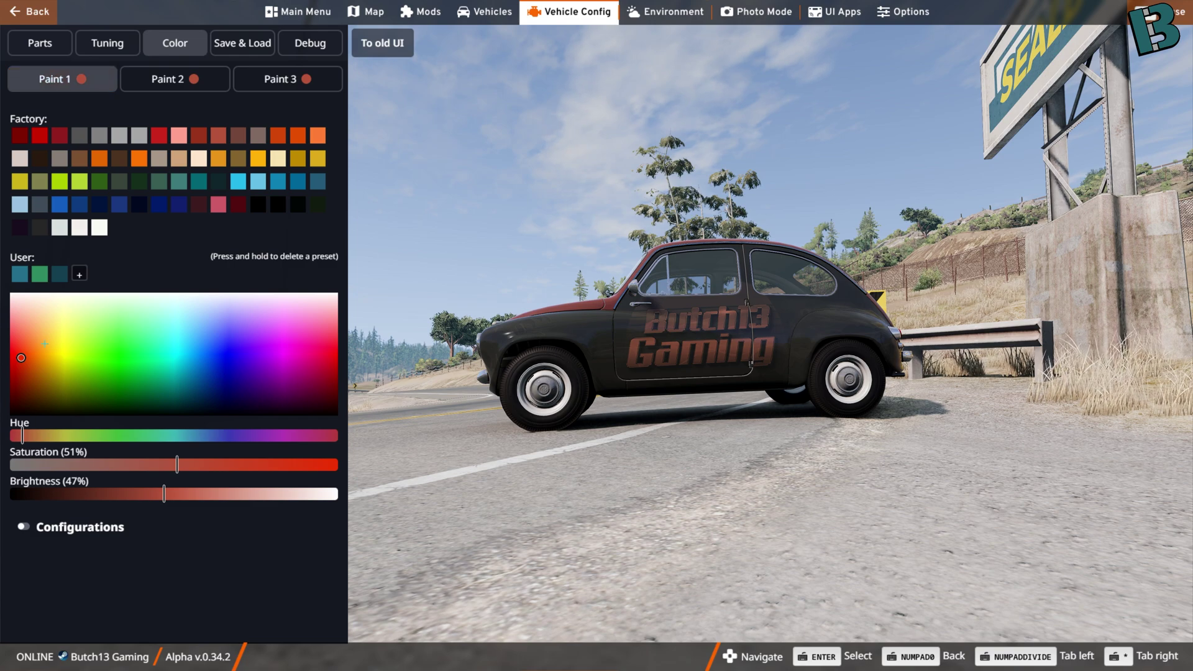
left_click(19, 274)
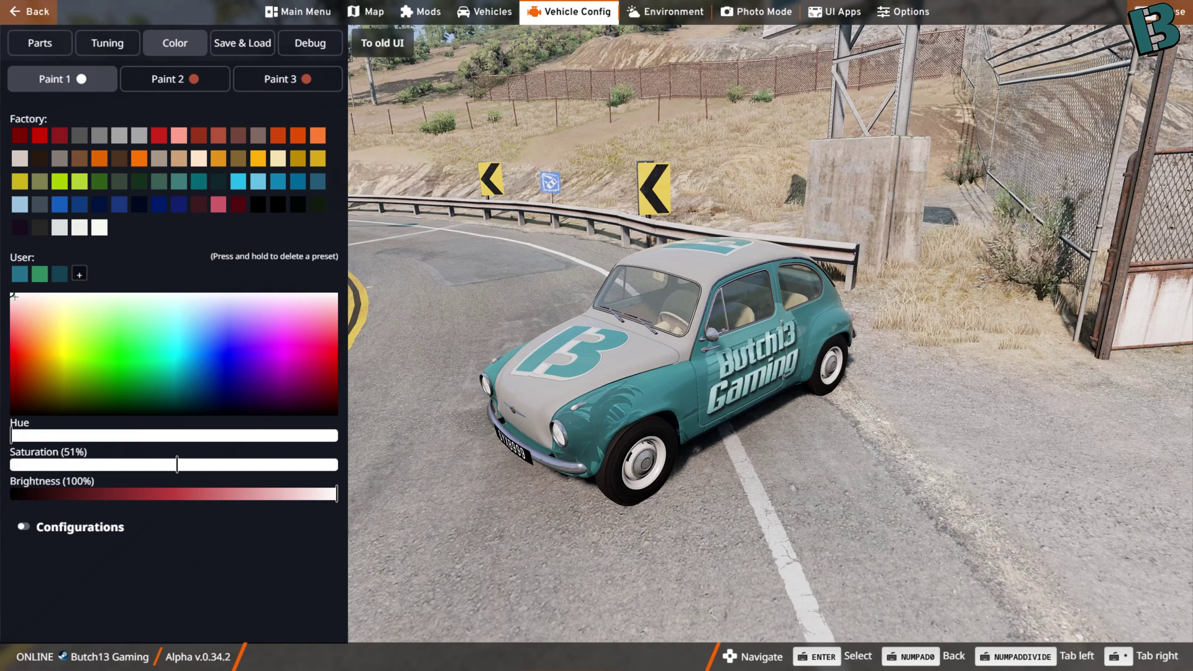
mouse_move(34, 298)
left_mouse_down()
mouse_move(262, 322)
mouse_move(253, 347)
mouse_move(30, 345)
mouse_move(306, 369)
mouse_move(11, 366)
mouse_move(5, 284)
left_mouse_up()
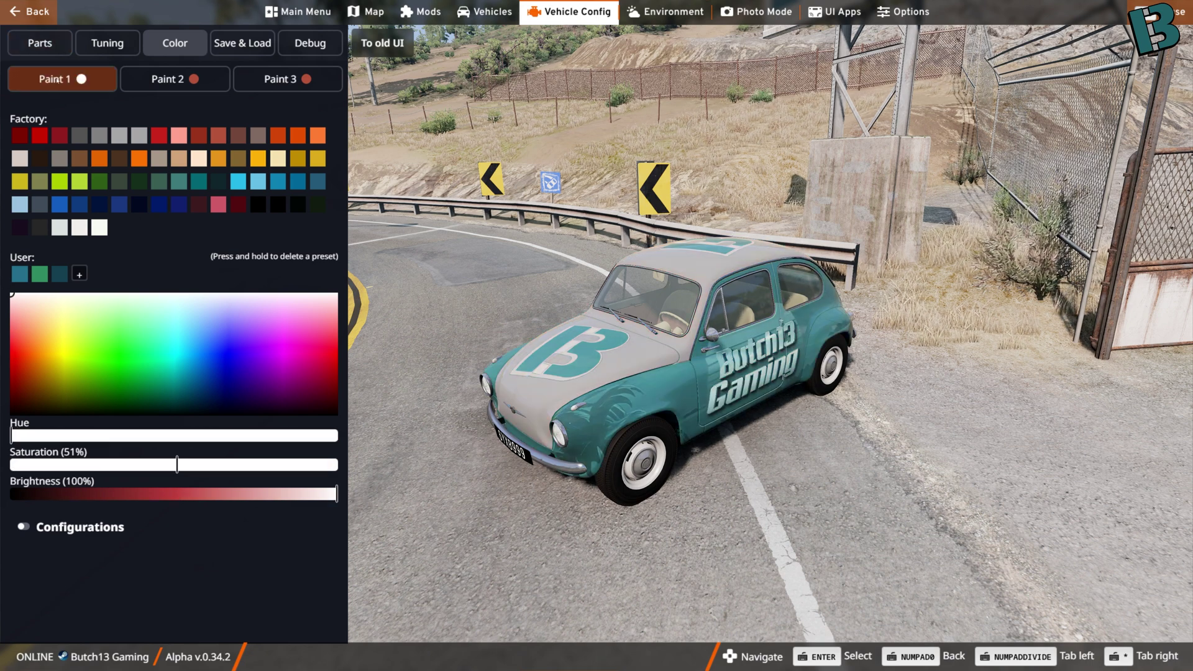
left_click_drag(23, 313, 9, 289)
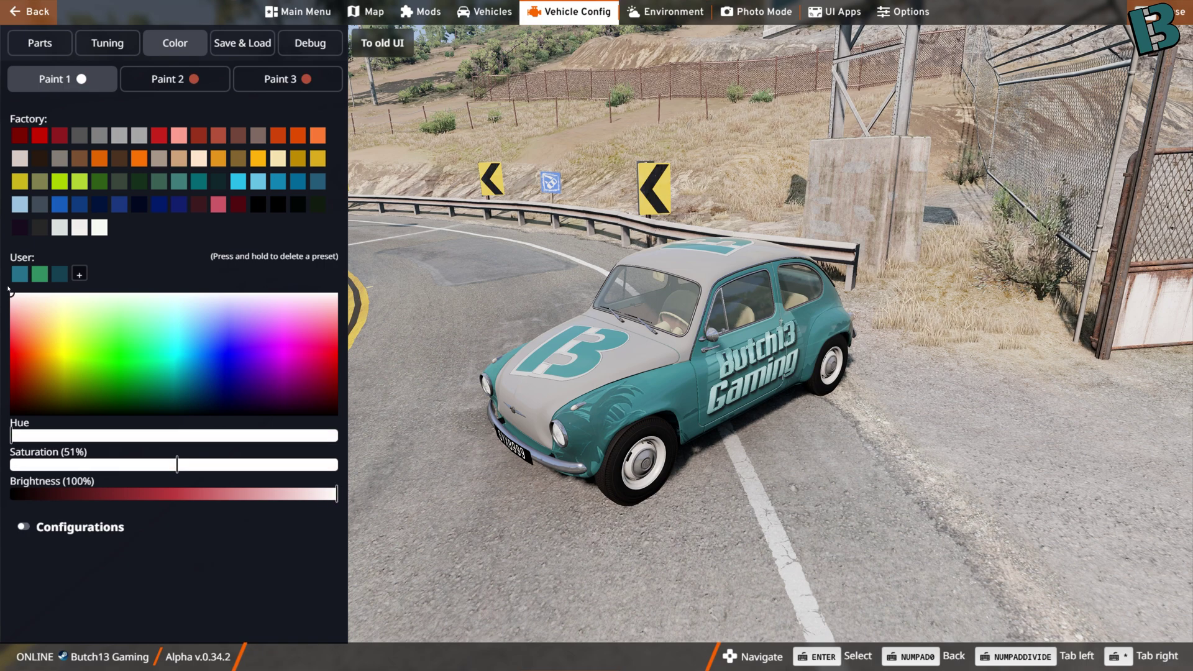
left_click_drag(509, 404, 751, 407)
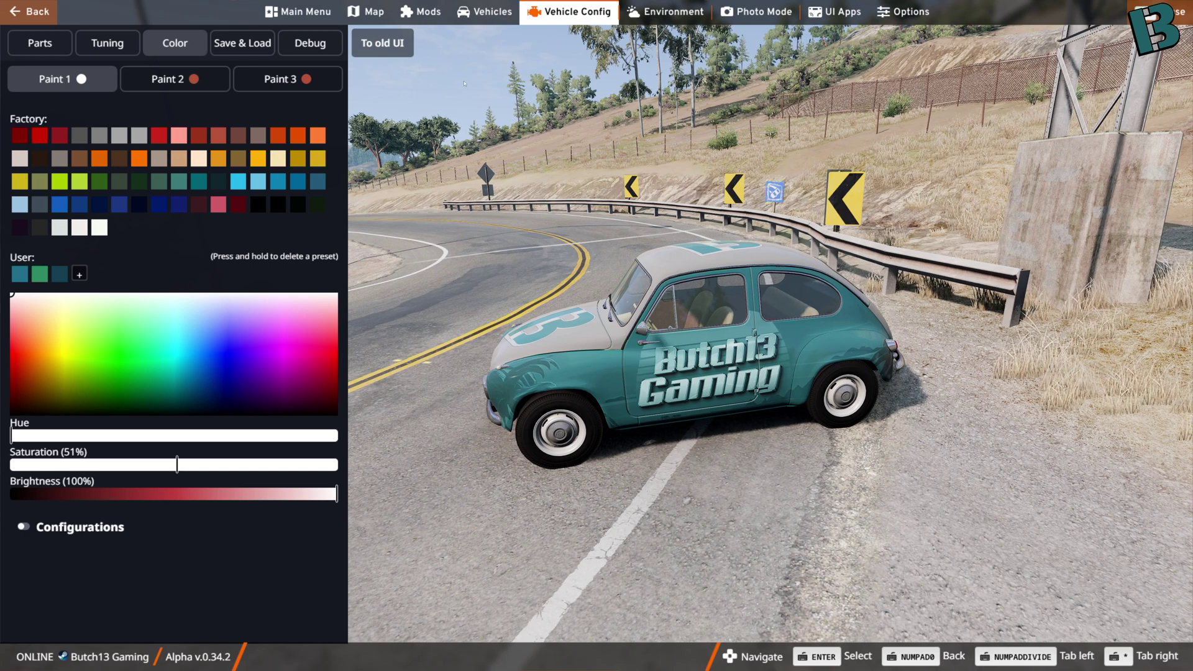
Step: Glance at the Save & Load tab, then close the Vehicle Config panel
left_click(243, 42)
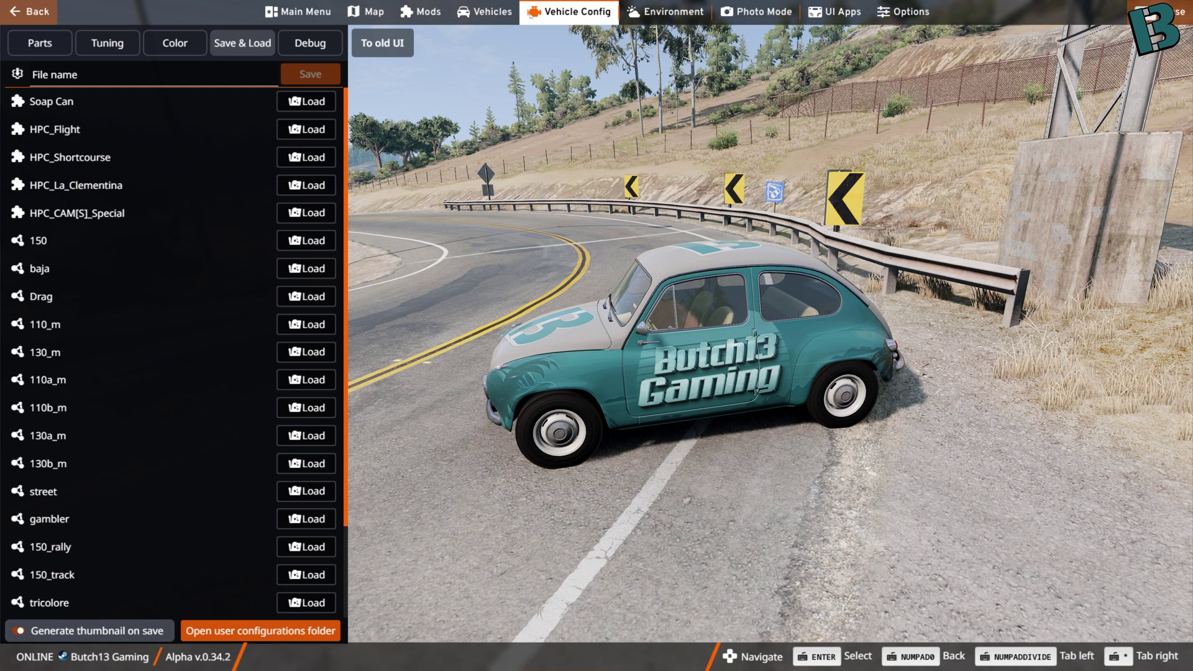
key("Escape")
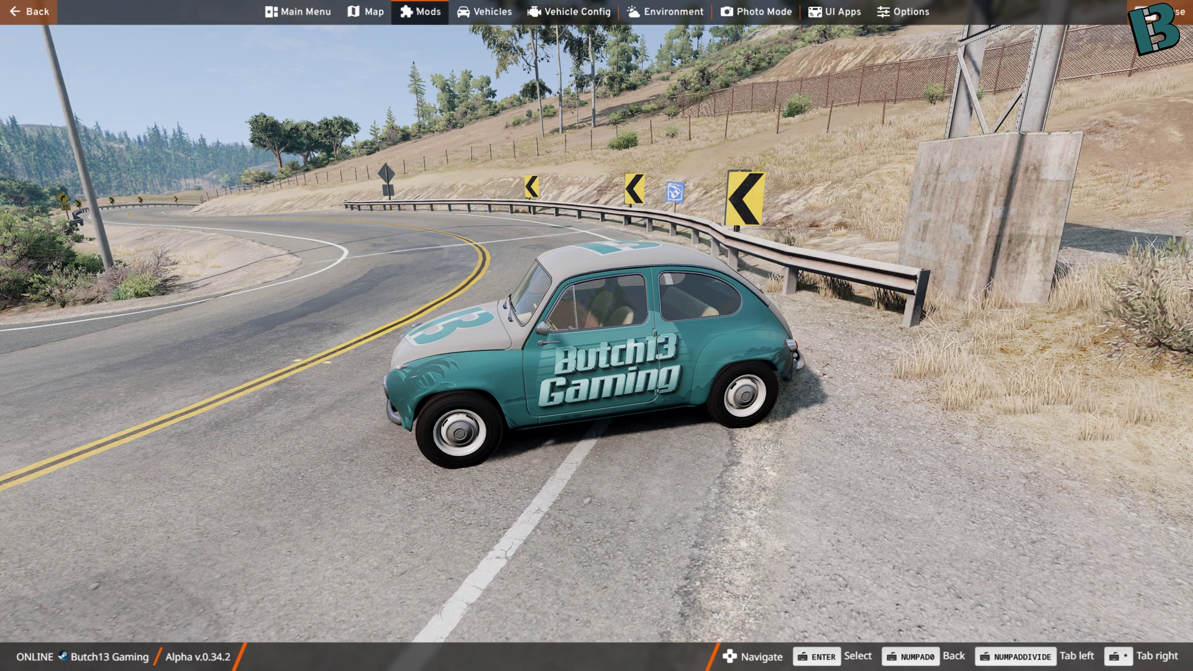
Step: Open the Mods manager and show the livery-mod-video mod's details
left_click(407, 22)
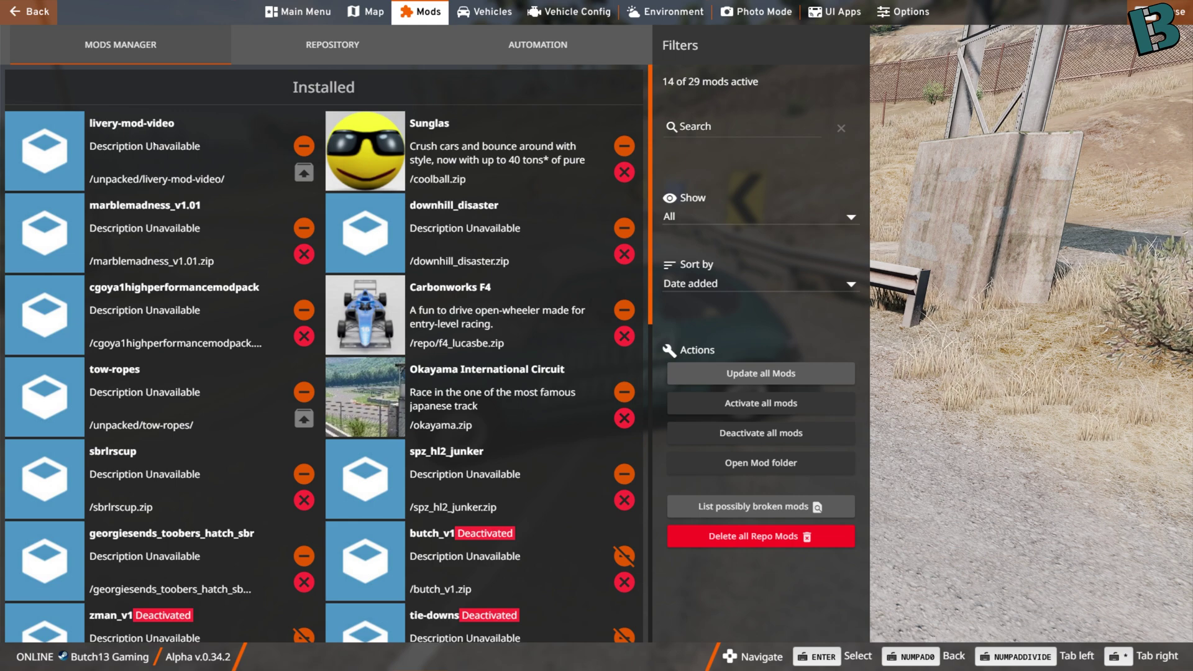
left_click(148, 146)
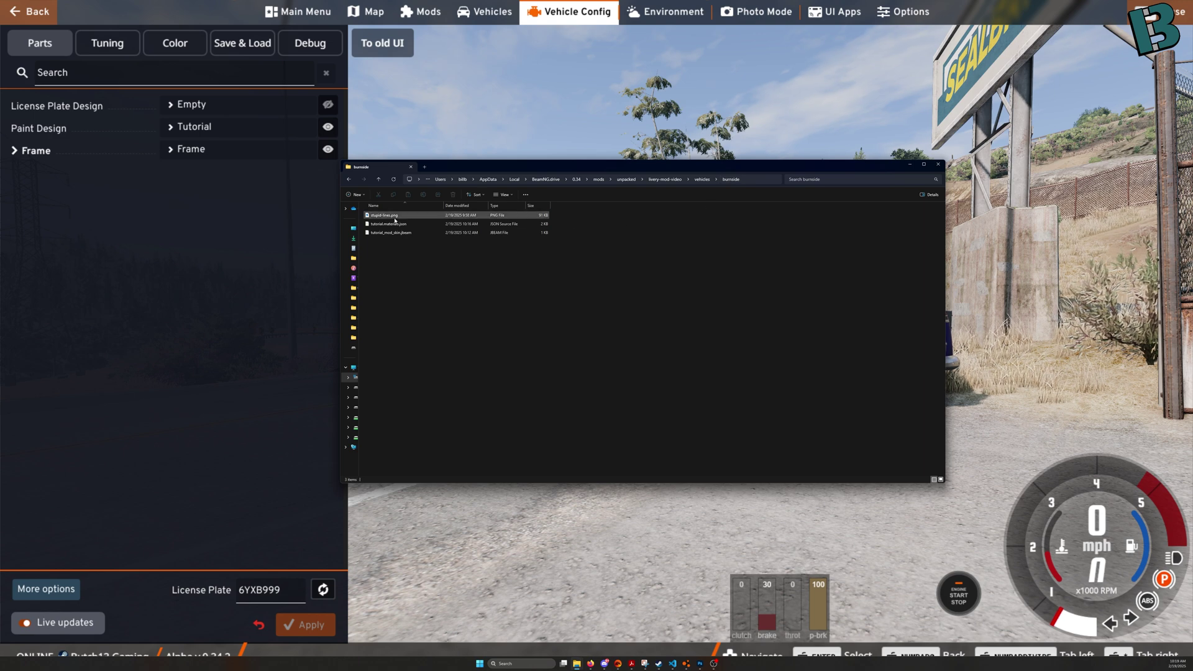
left_click(411, 234)
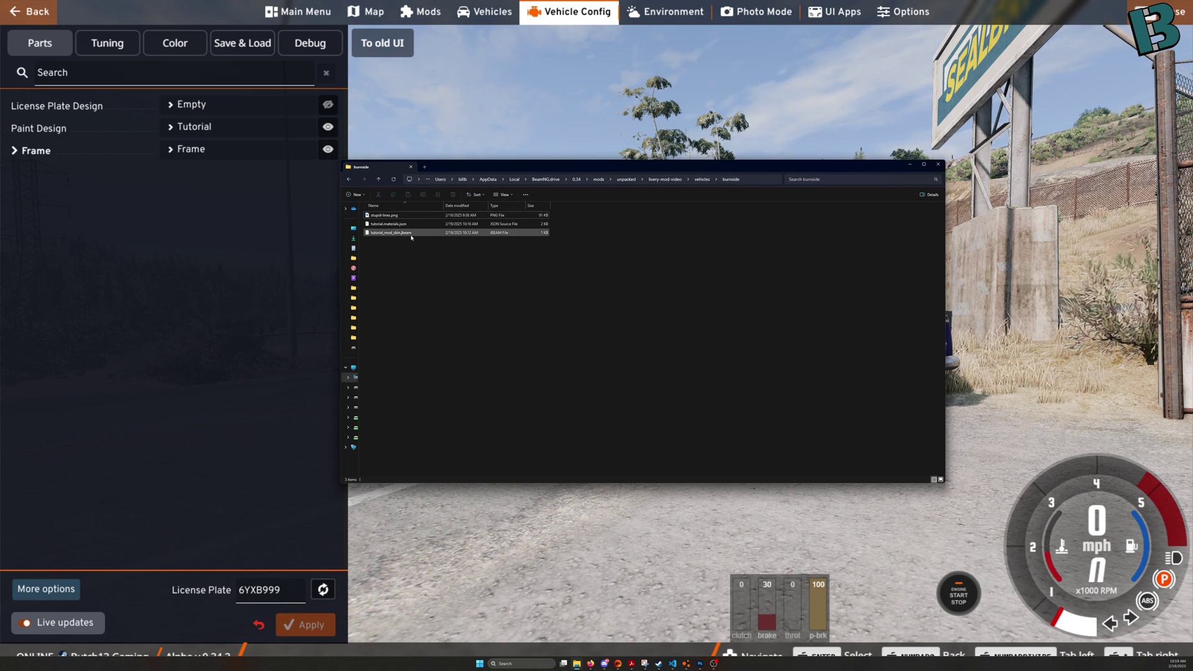